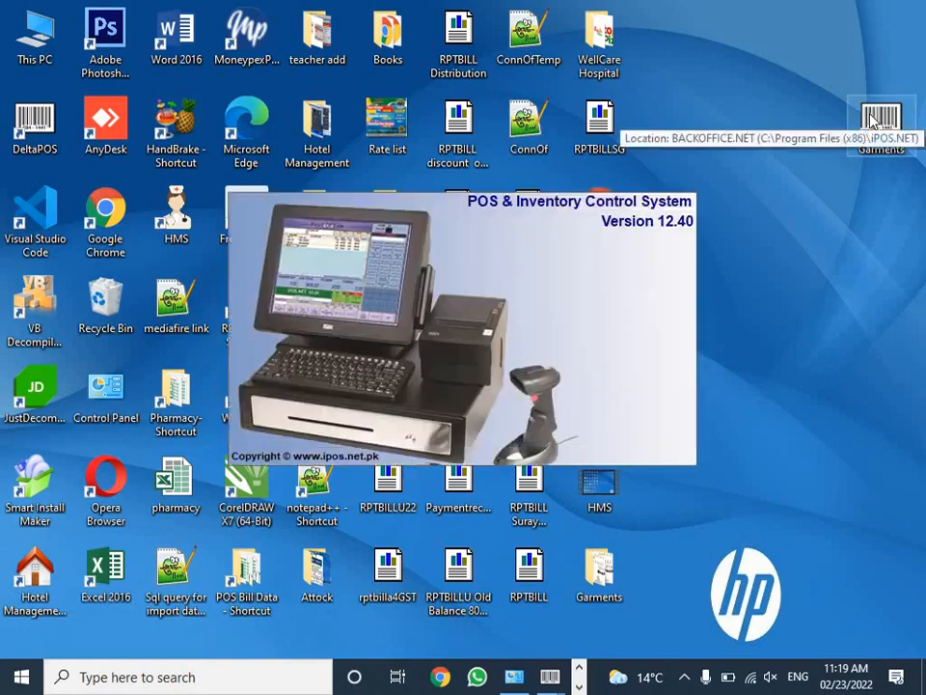
Step: Log in to the inventory database with the user ID and account password
text(A)
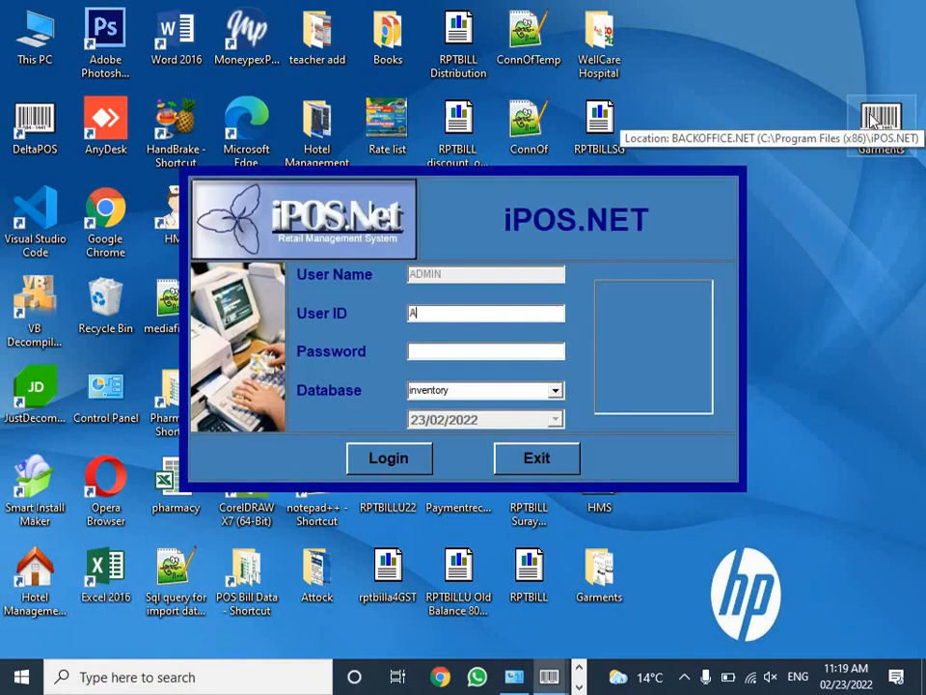
key(Return)
text(***)
key(Return)
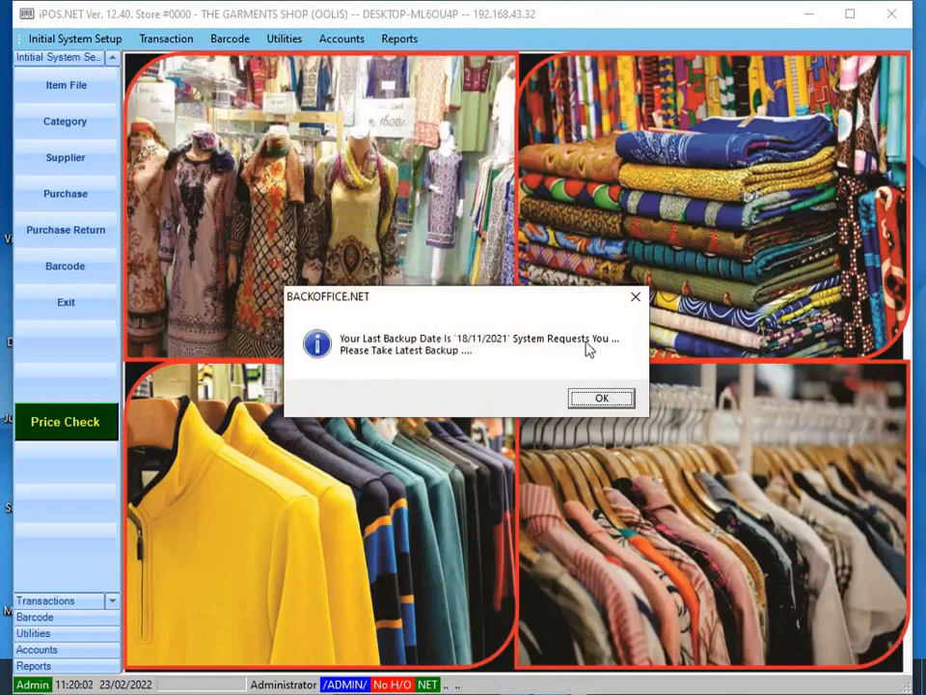
Step: Dismiss the backup reminder and close the backup utility without choosing a folder, leaving the main window maximized
click(605, 400)
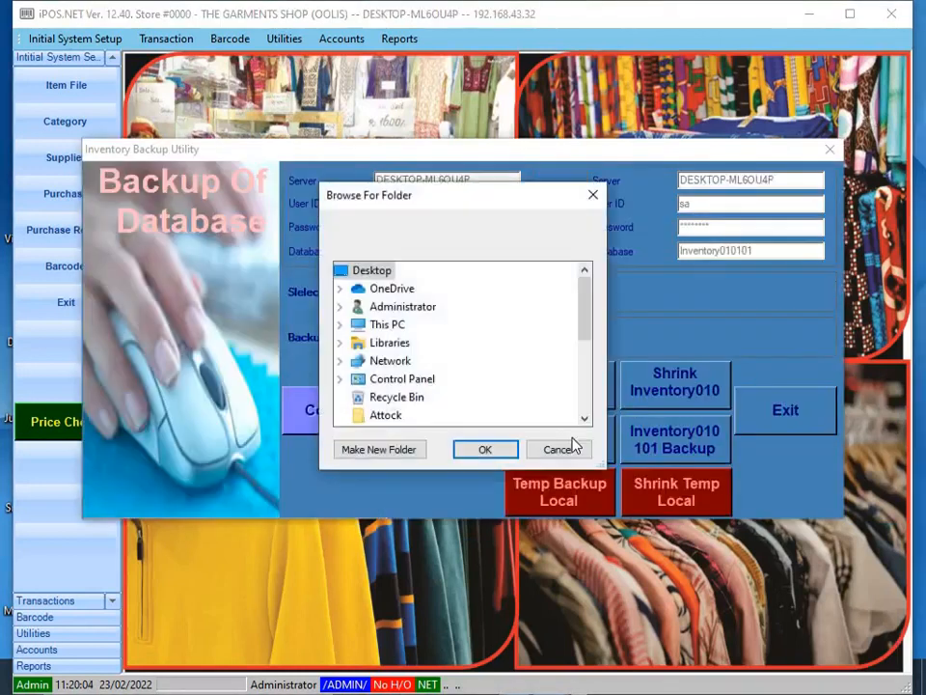
click(569, 452)
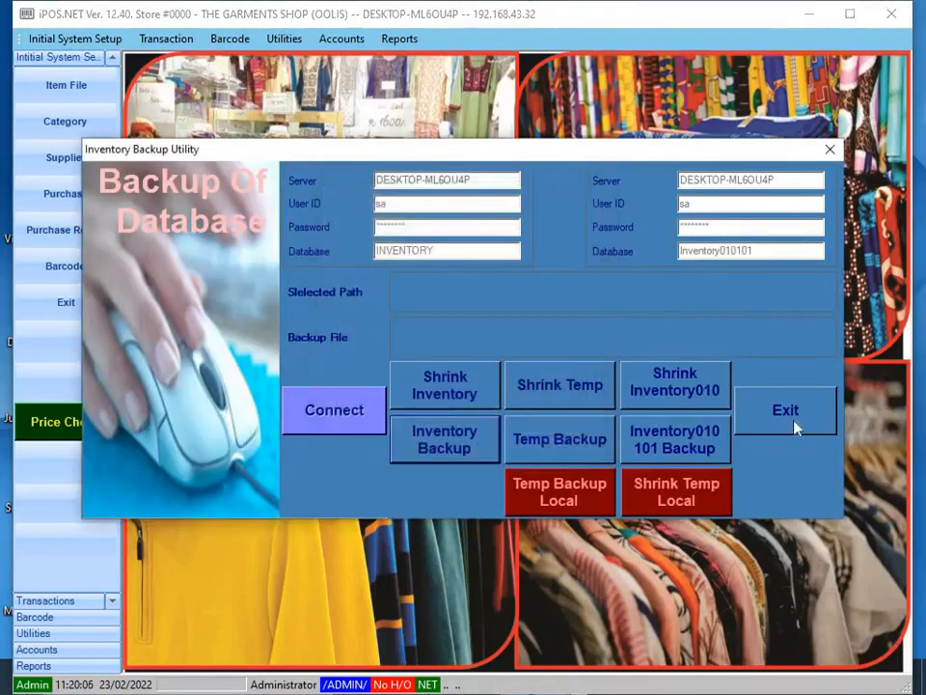
click(830, 150)
click(850, 13)
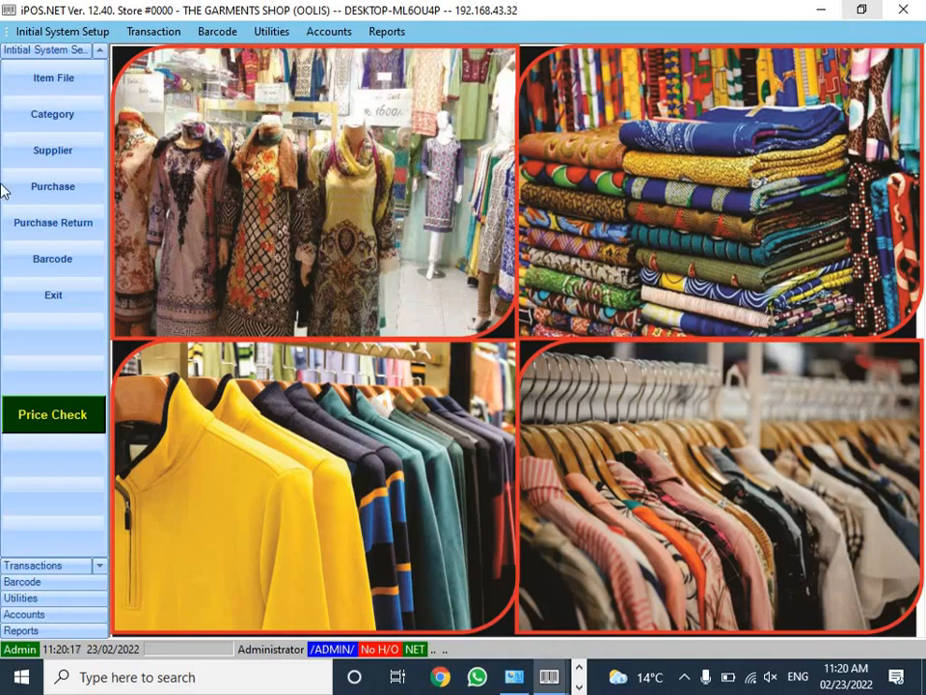
Step: Look through the item file and the existing categories, closing each form after viewing it
click(70, 78)
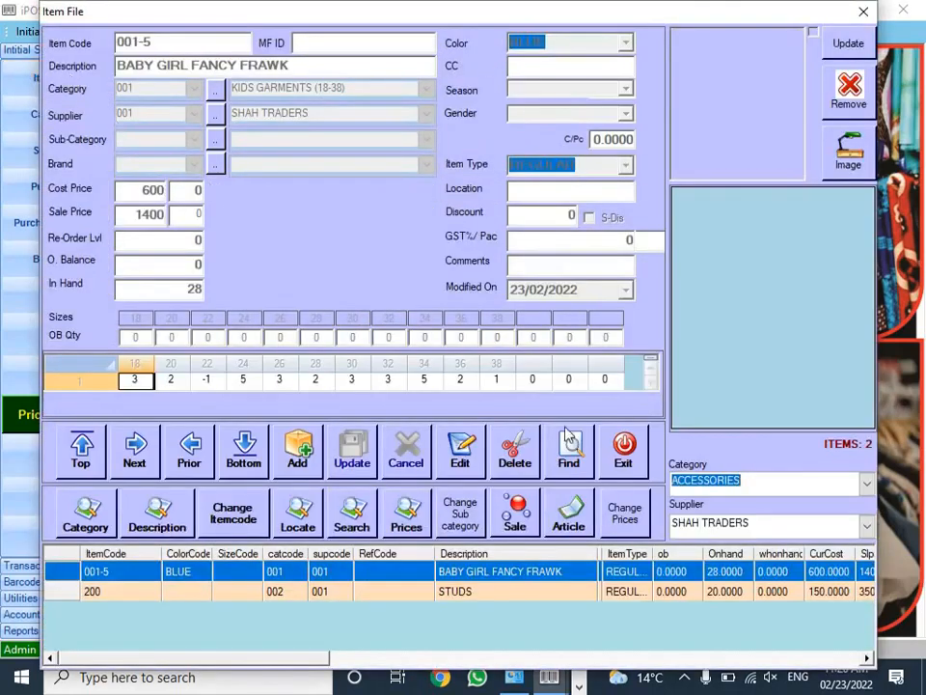
click(618, 448)
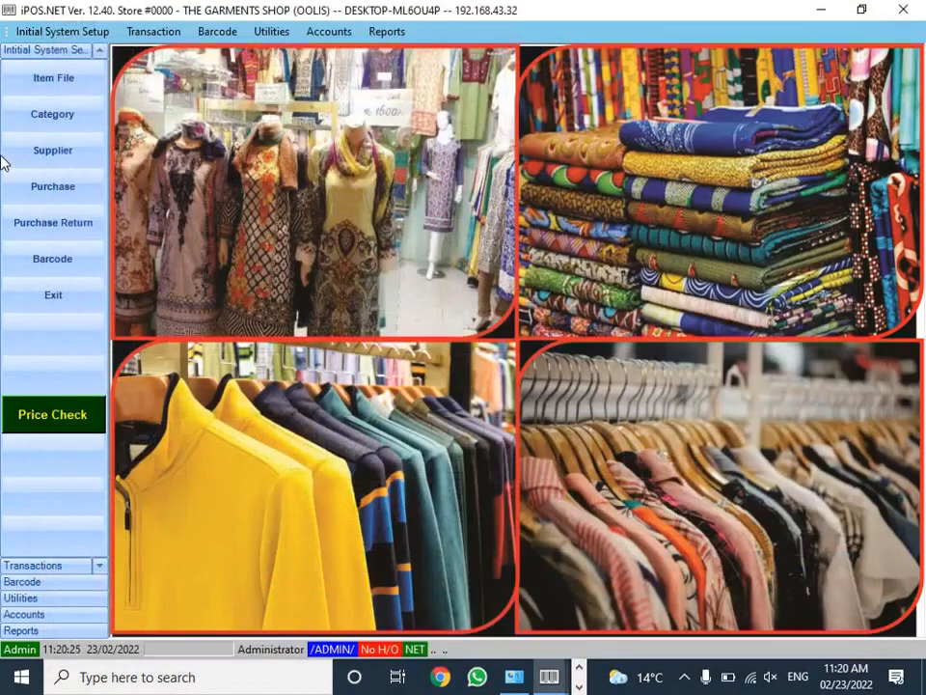
click(60, 116)
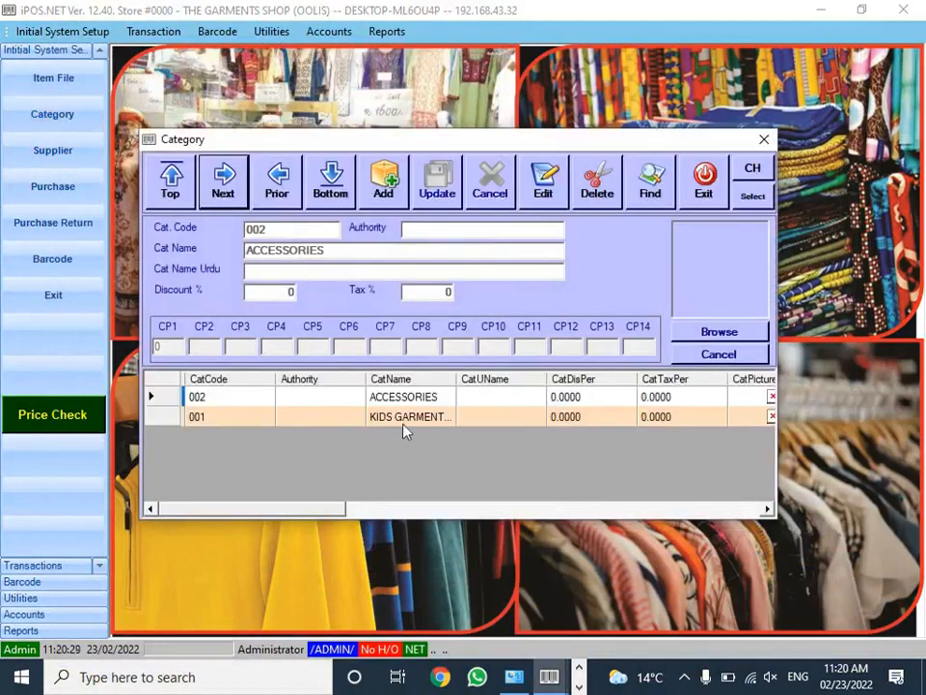
click(406, 419)
click(404, 398)
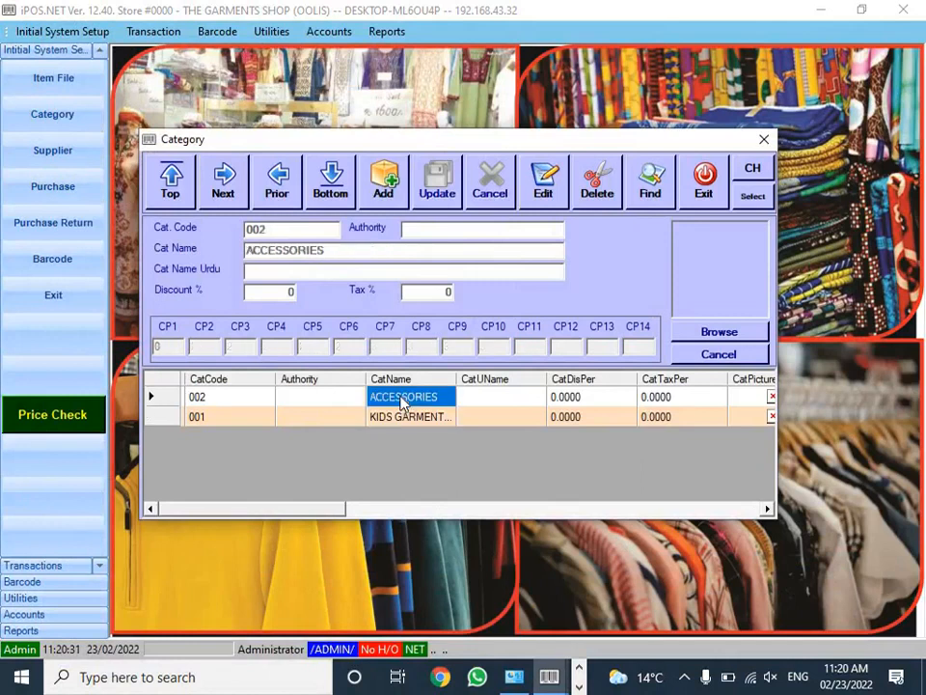
click(715, 194)
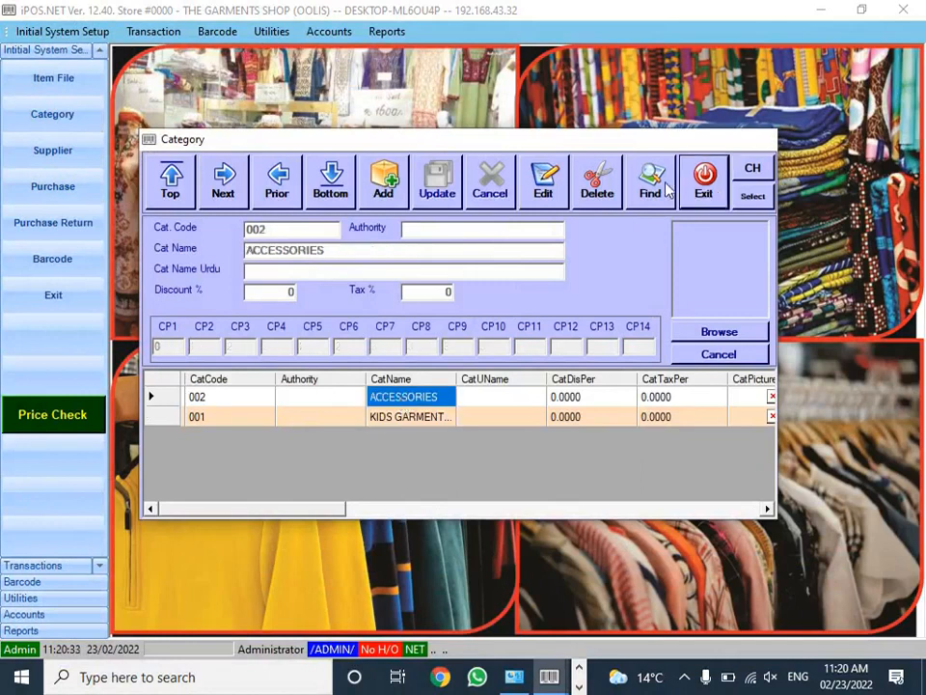
Step: View the supplier form and the purchase form, closing each one after viewing it
click(87, 164)
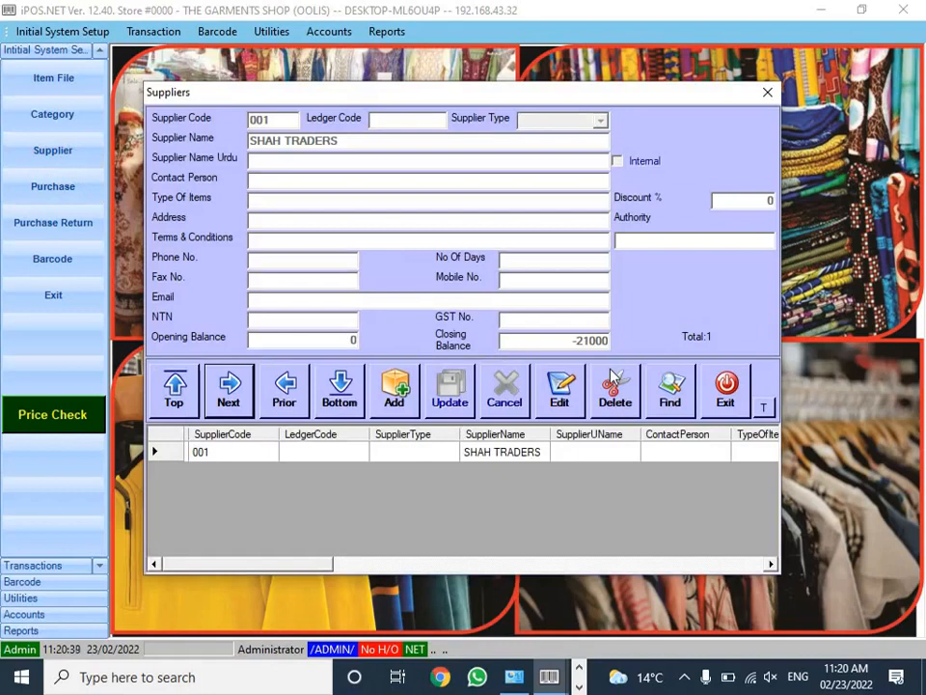
click(722, 397)
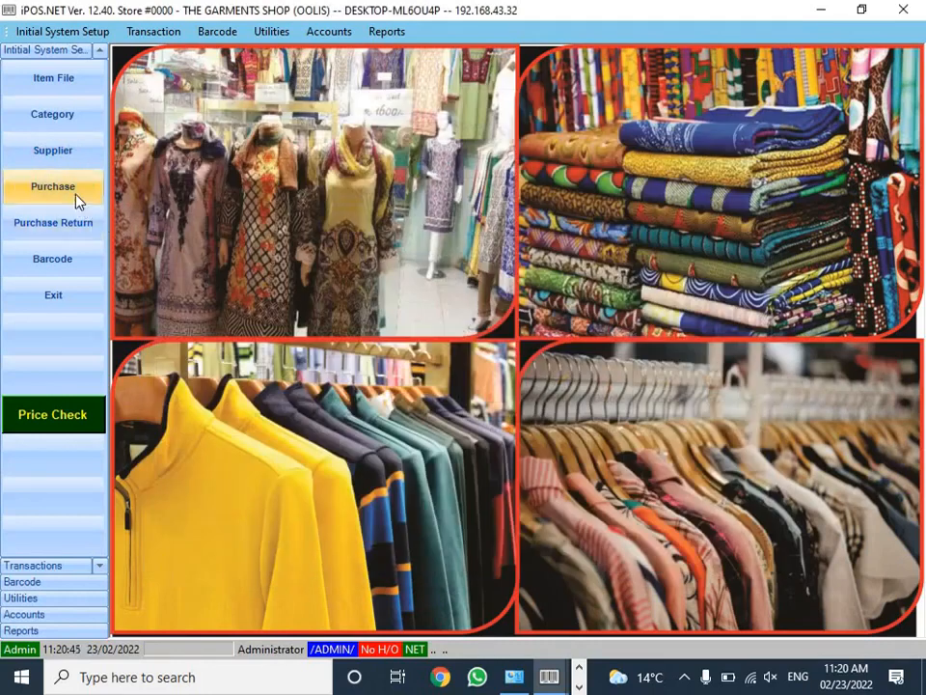
click(77, 199)
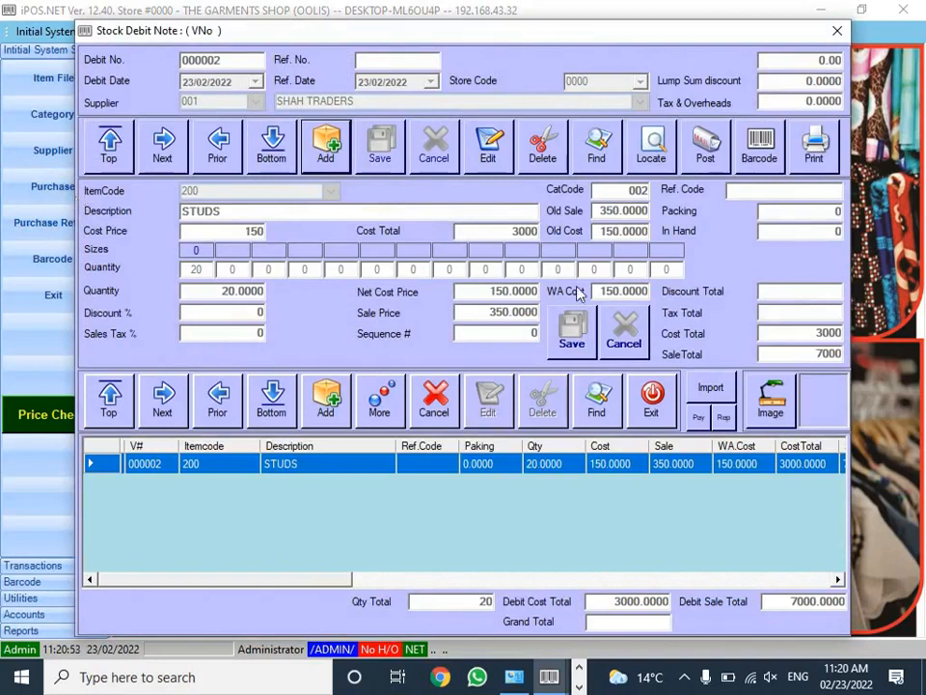
click(647, 385)
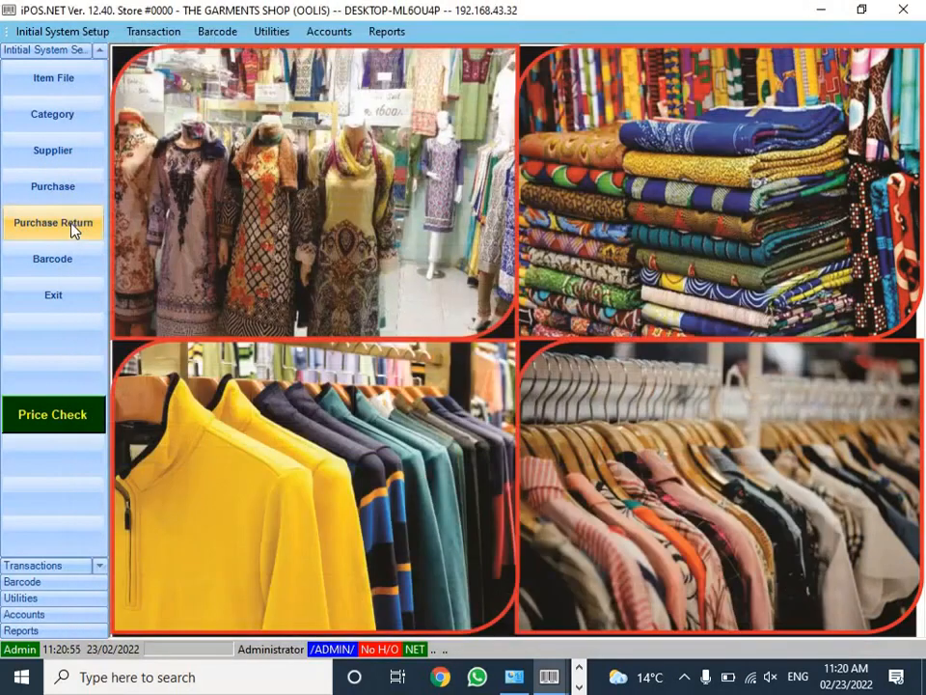
Step: View the purchase return form and the alphanumeric barcode form, closing each one after viewing it
click(73, 228)
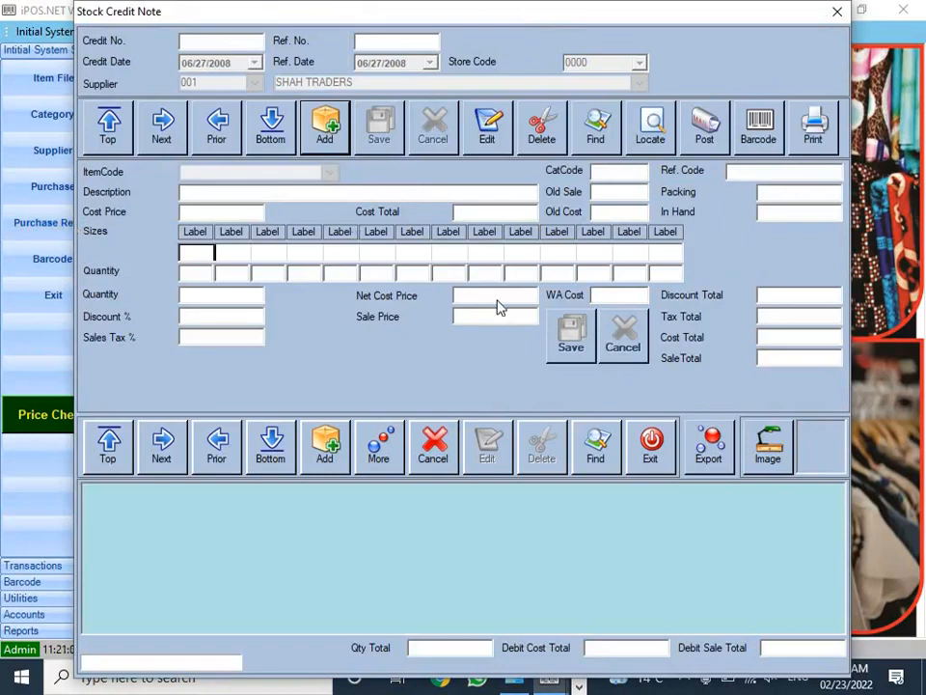
click(669, 466)
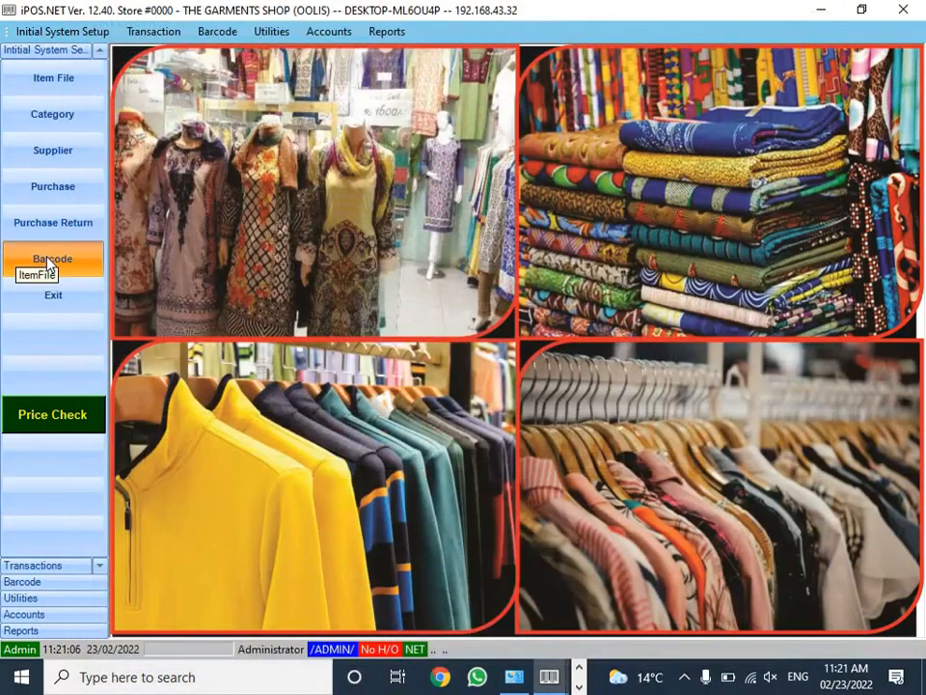
click(47, 261)
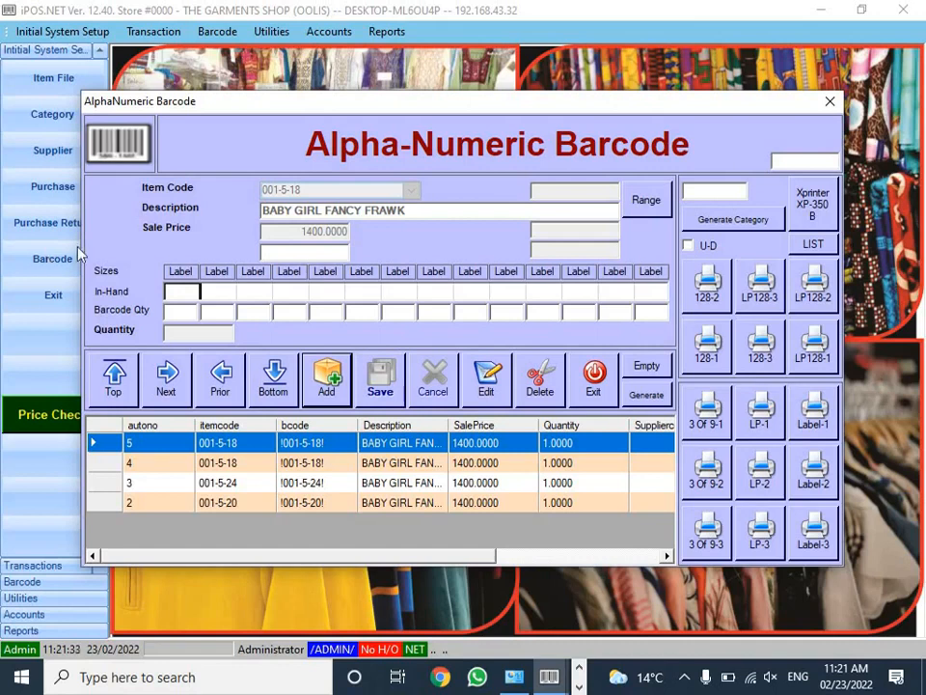
click(596, 377)
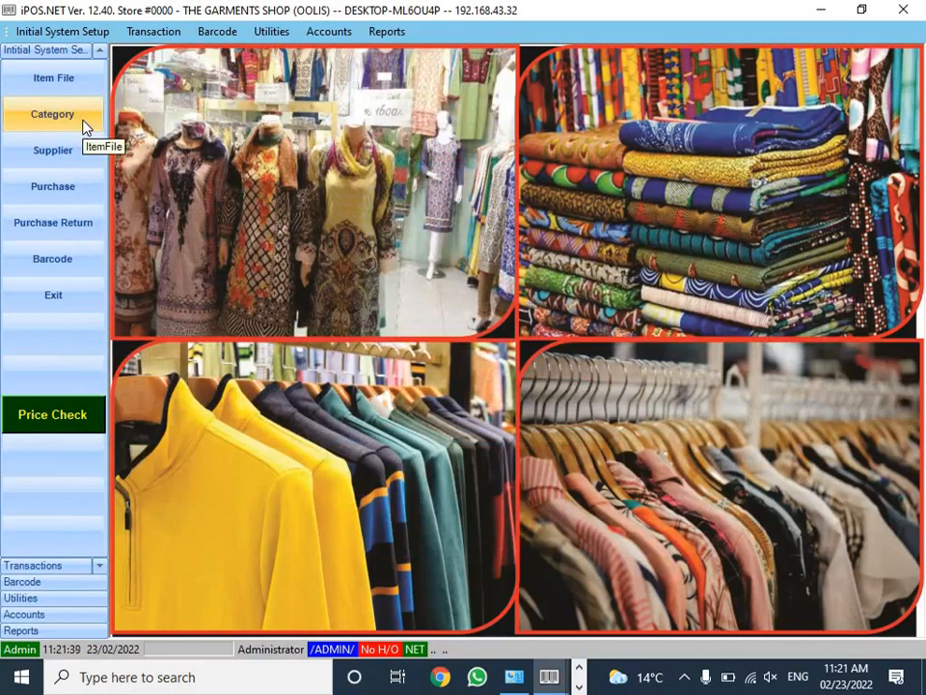
Step: Start a new category record with code 003 and the name LADIES GARMENTS
click(83, 126)
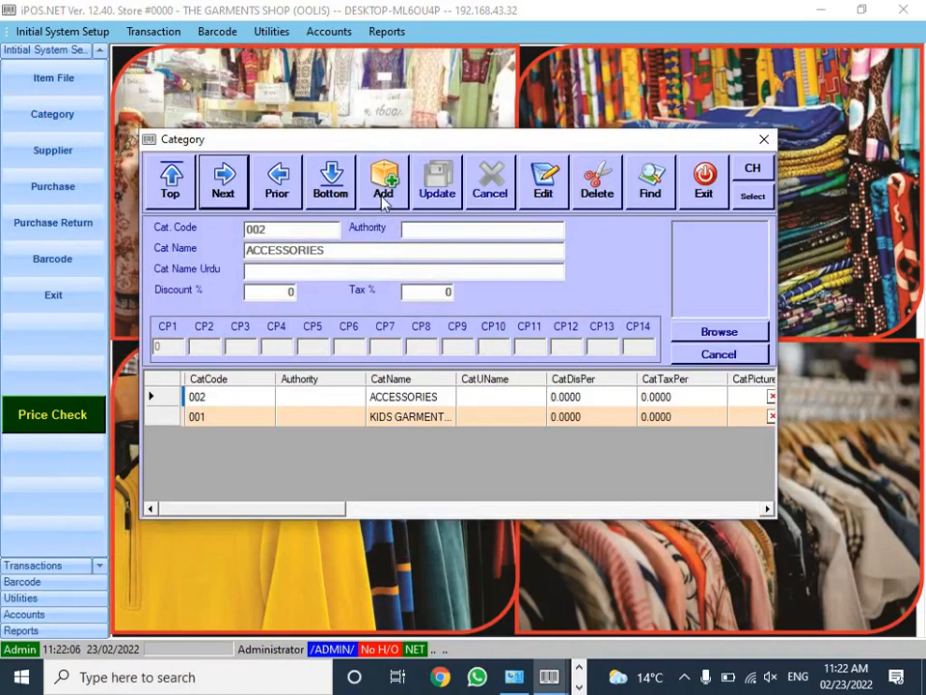
click(383, 191)
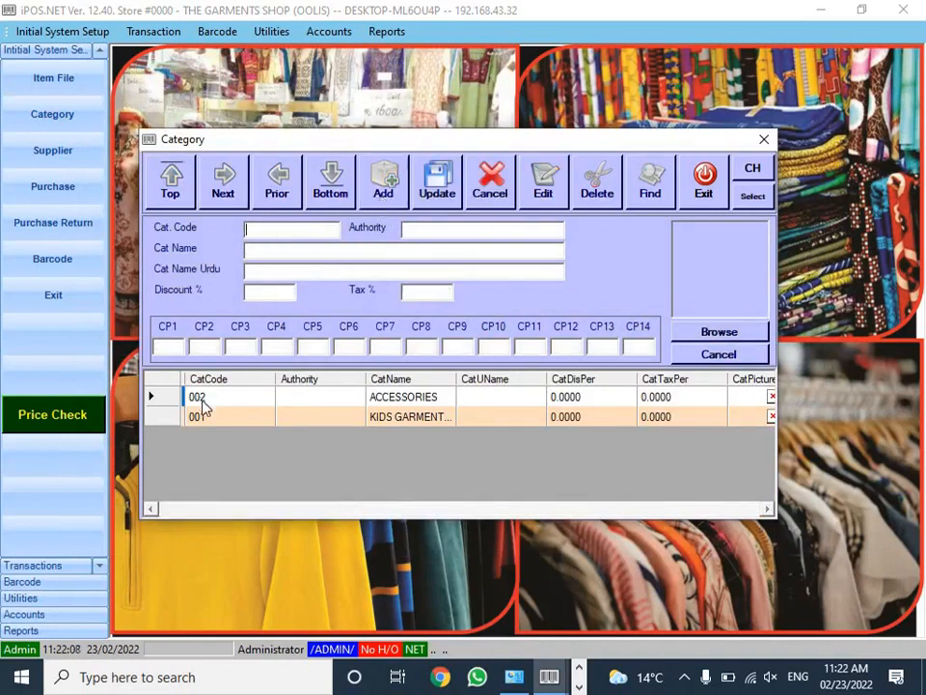
text(03)
key(BackSpace)
text(03)
text(LADIES )
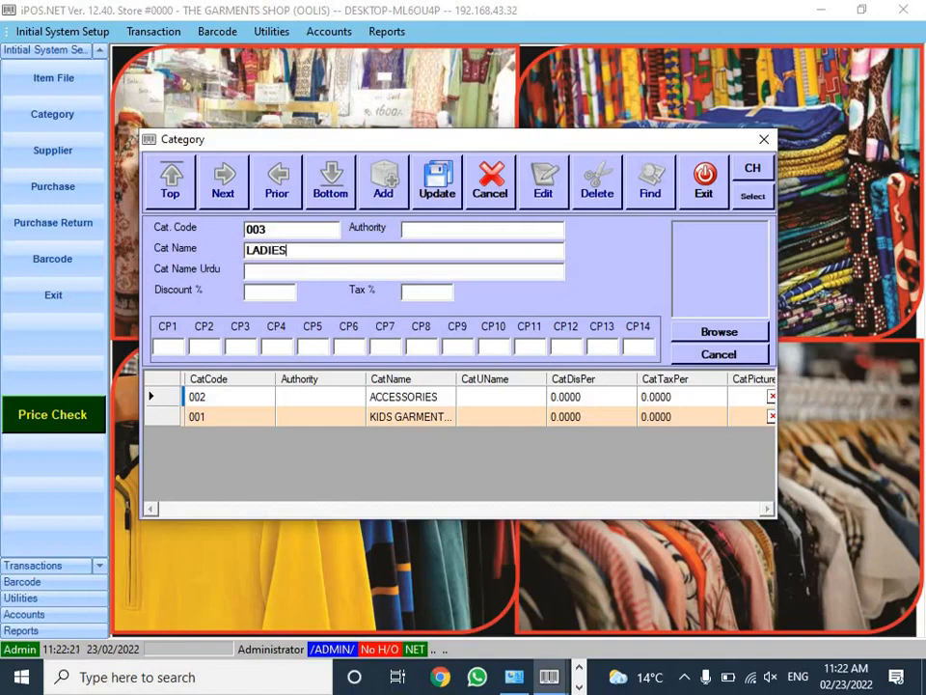
text(GARMENTS)
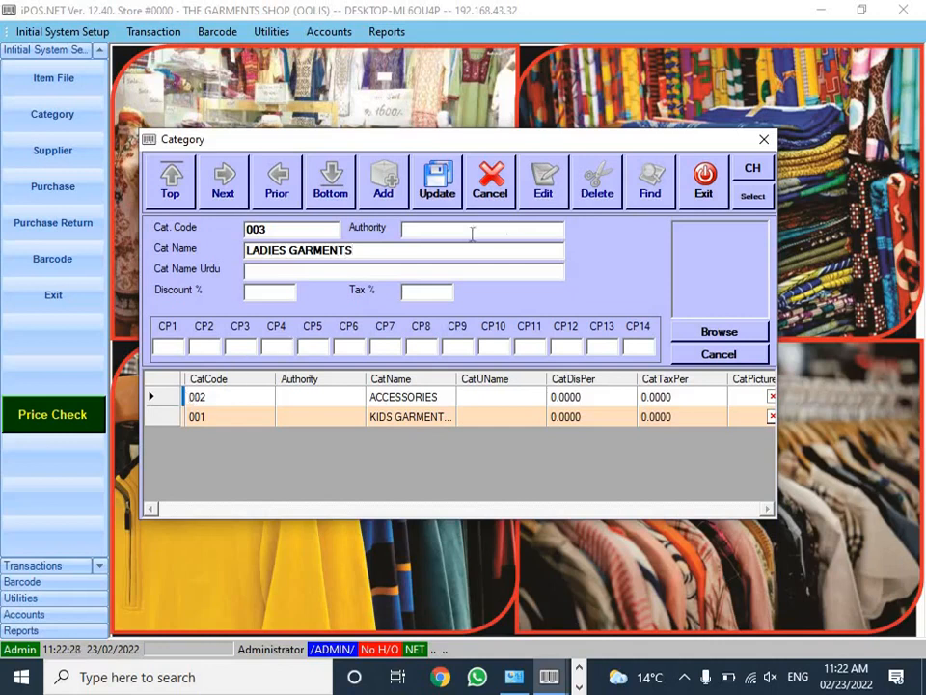
Step: Enter the sizes 40, 42, 44, 46, 48 and 50 in CP1 to CP6 for LADIES GARMENTS and save the category
key(Tab)
key(Tab)
key(Tab)
key(Tab)
text(40)
key(Tab)
text(42)
text(44)
key(Tab)
text(46)
key(Tab)
text(48)
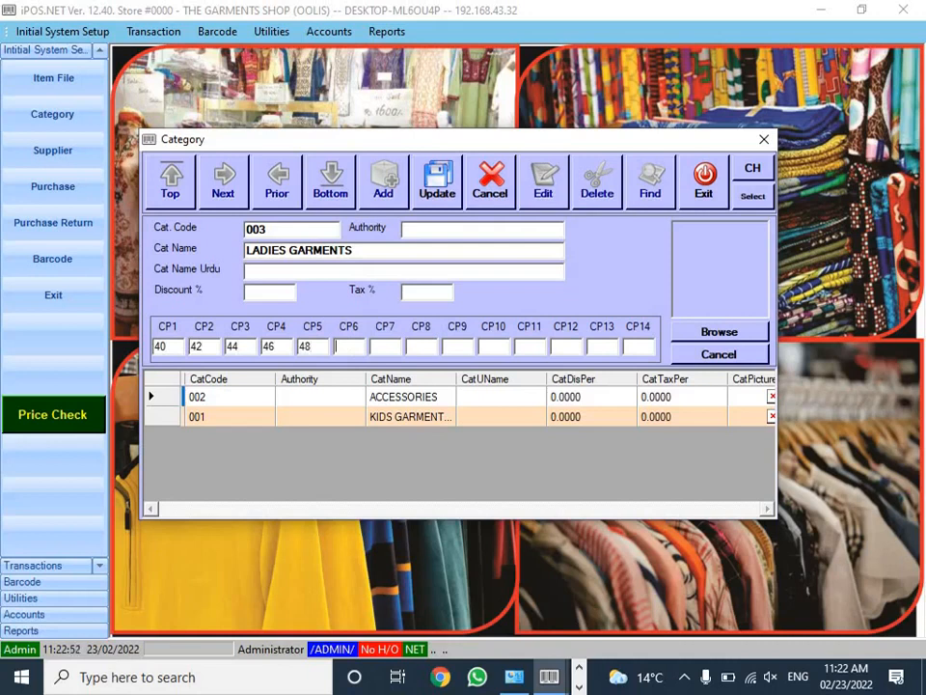
key(Tab)
text(50)
click(440, 193)
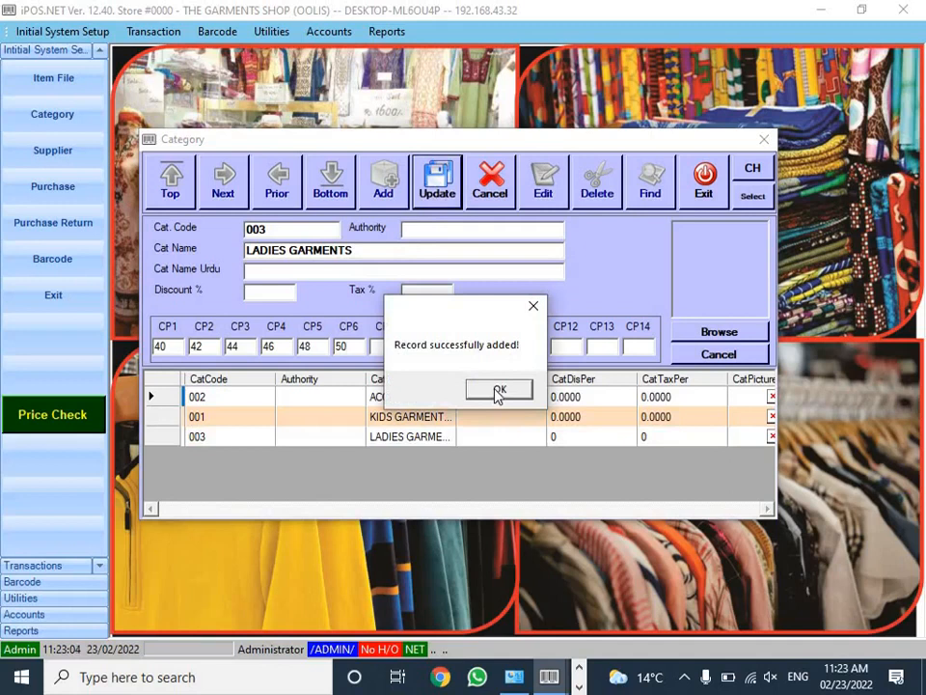
click(496, 392)
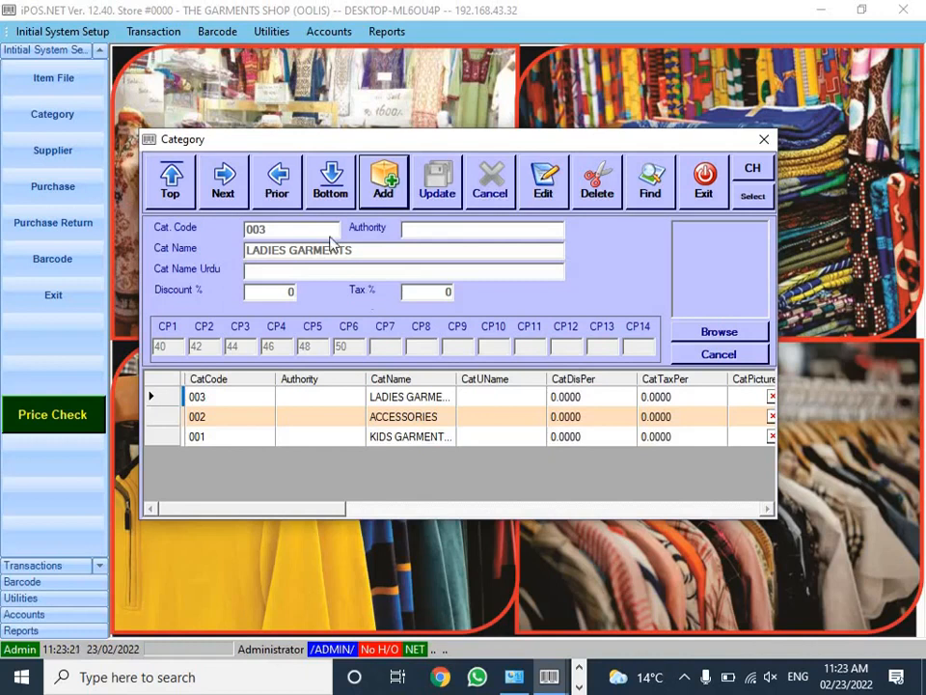
Step: Add and save a category with code 004, name FABRICS and CP1 set to 0, and close the category form
click(385, 192)
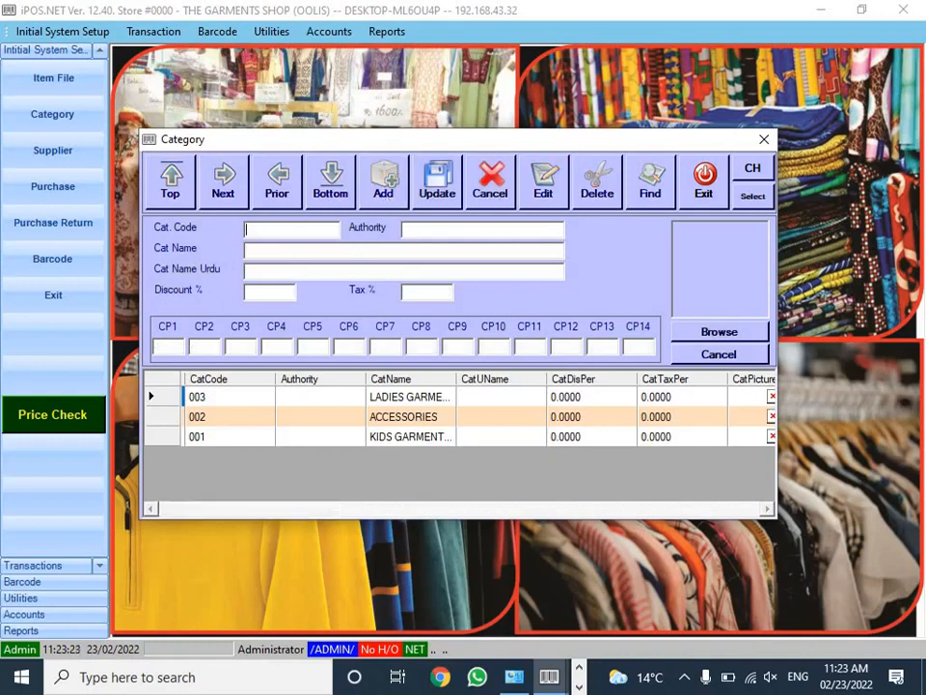
text(004)
key(Return)
text(FABRICS)
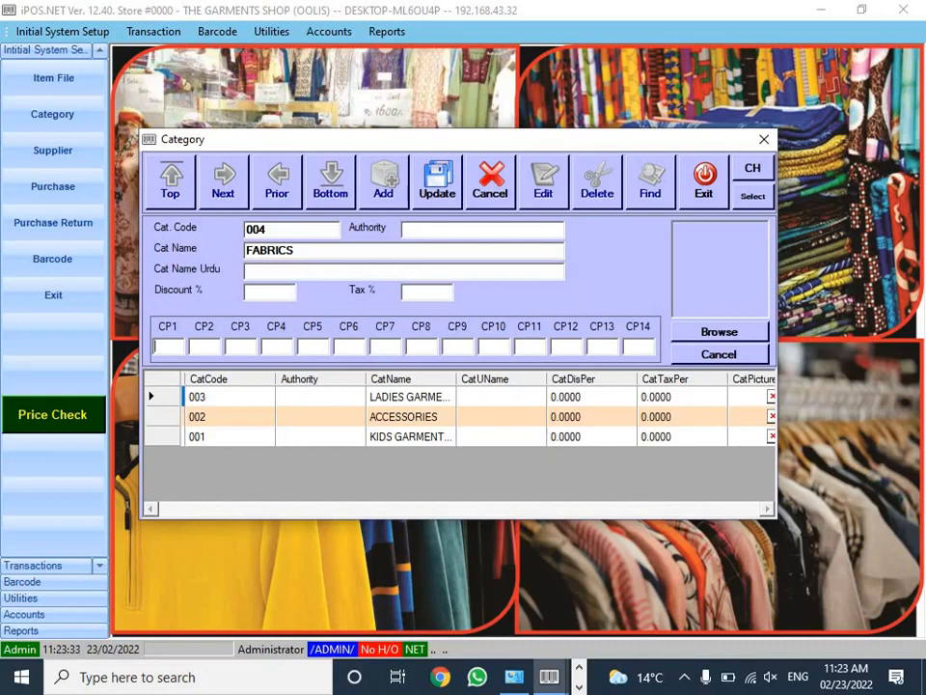
text(0)
key(Tab)
click(437, 181)
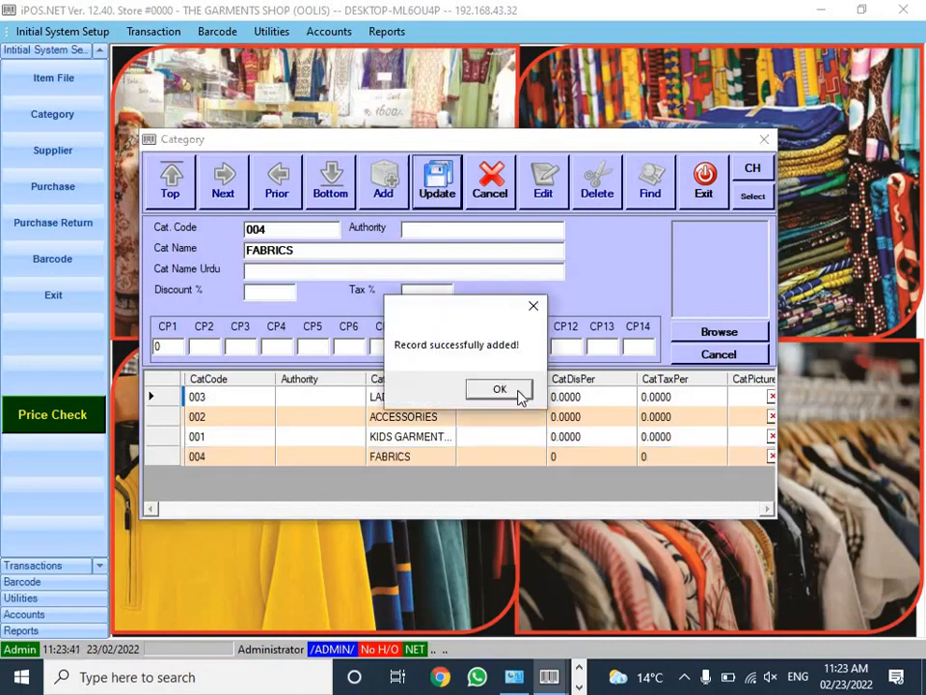
click(500, 390)
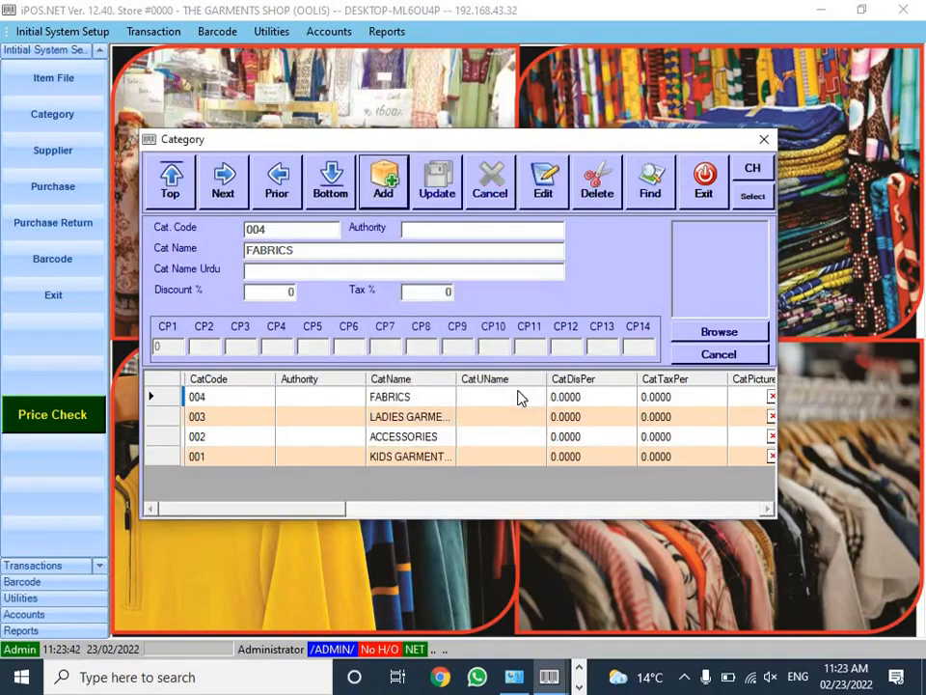
click(703, 178)
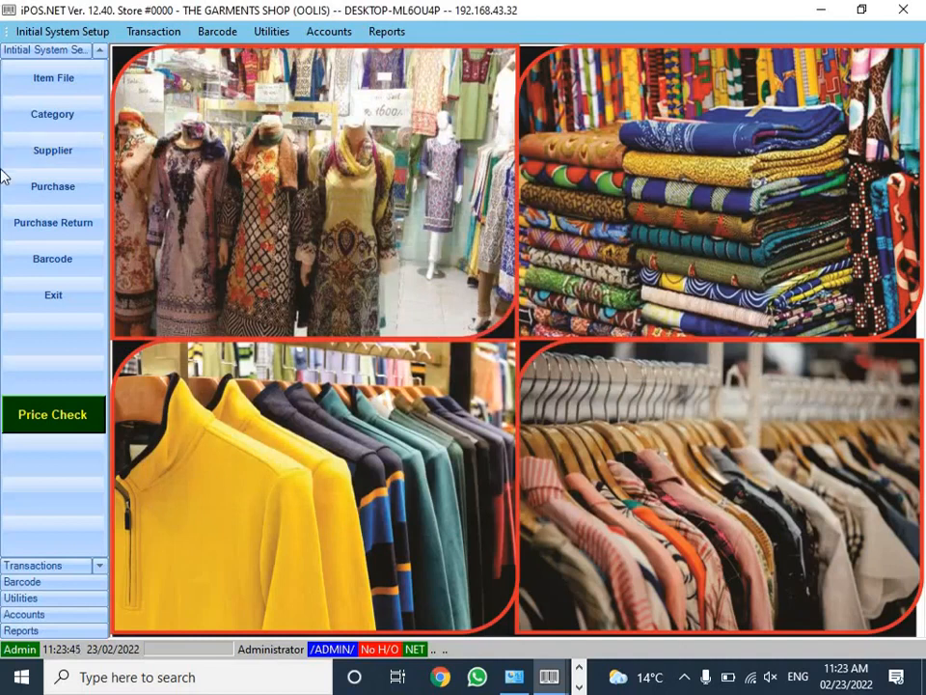
Step: Start a new supplier record with code 002 and the name ALI TRADERS
click(55, 151)
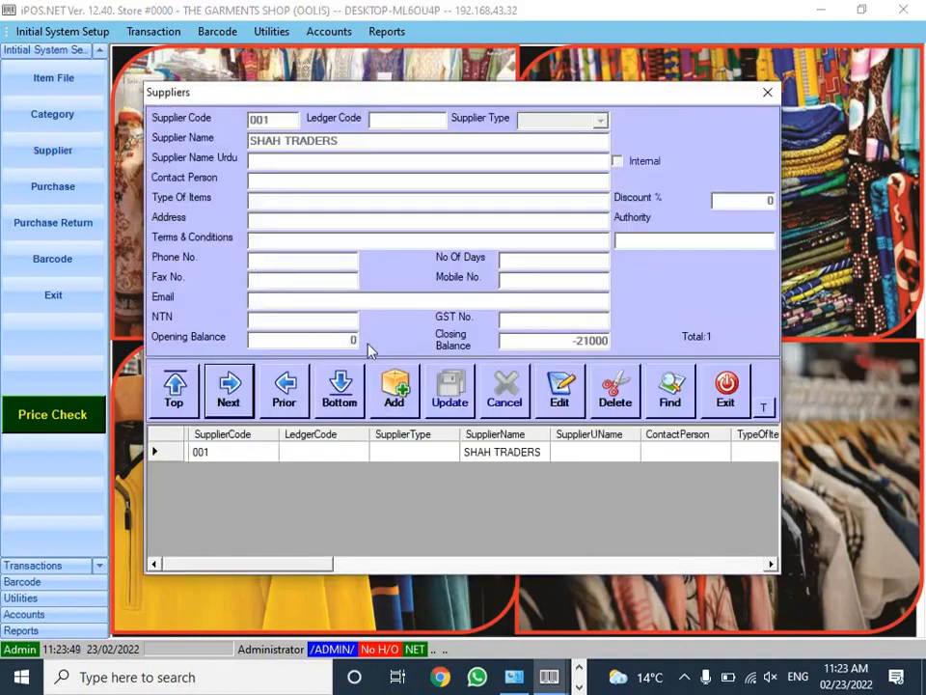
click(393, 391)
text(002)
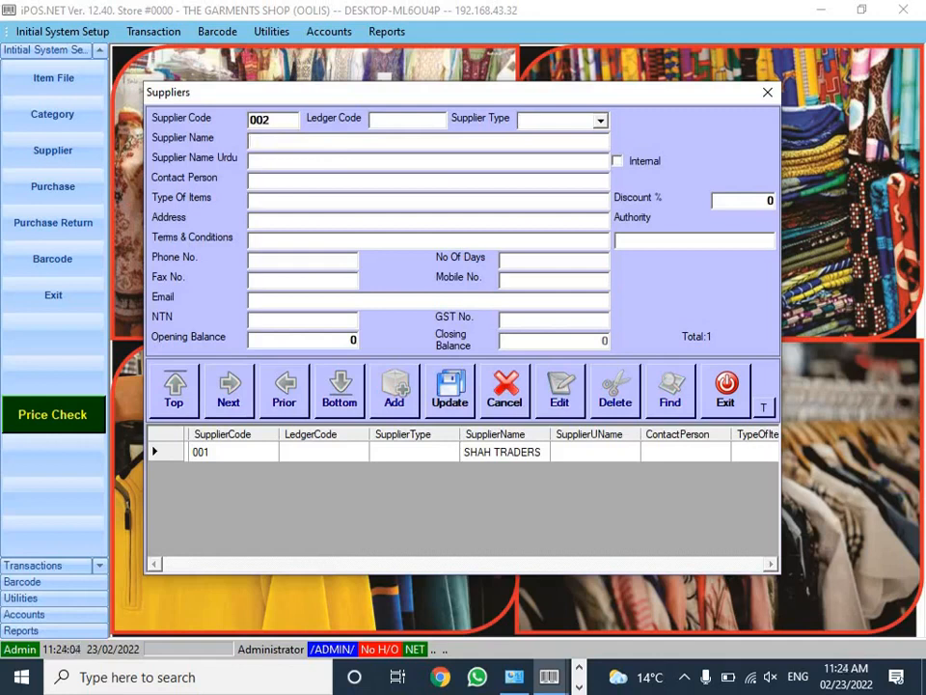
key(Tab)
text(ALI TRADERS)
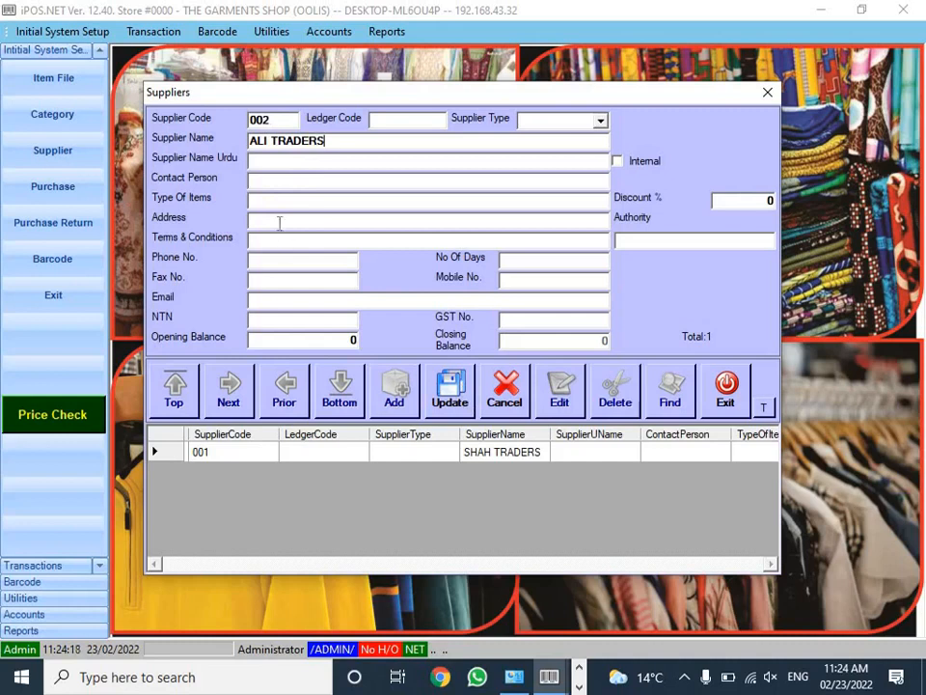
Step: Set the supplier's type of items to ACCESSORIES and its terms to CASH, and save the record
click(262, 182)
click(262, 201)
text(ACCESSORIES)
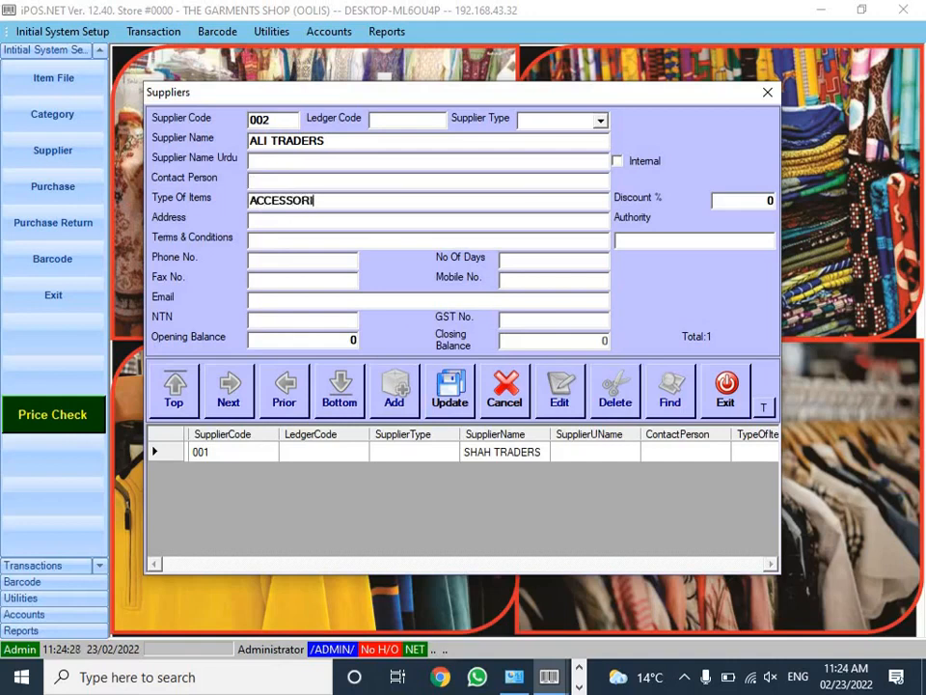
click(259, 223)
click(261, 240)
text(CASH)
click(461, 393)
click(491, 391)
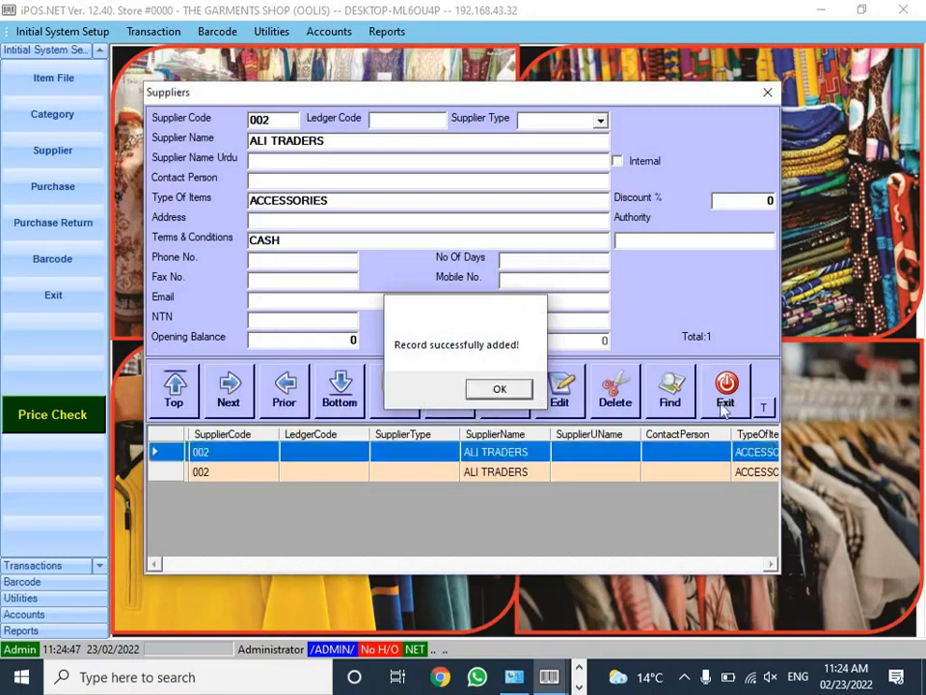
Step: Open the item file and start a single new item with the item code prefix 002-
click(77, 92)
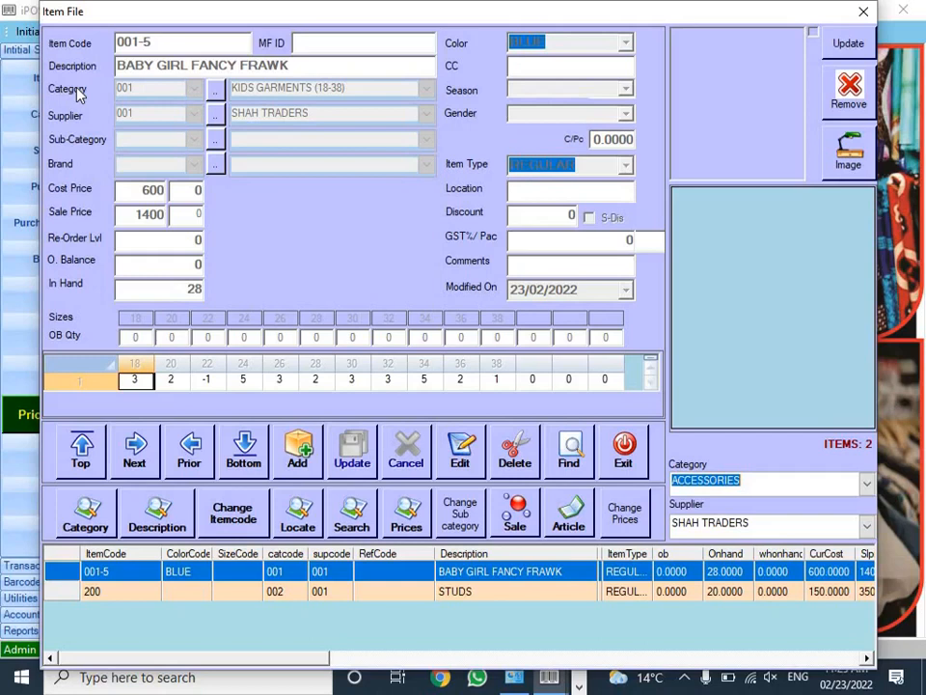
click(300, 448)
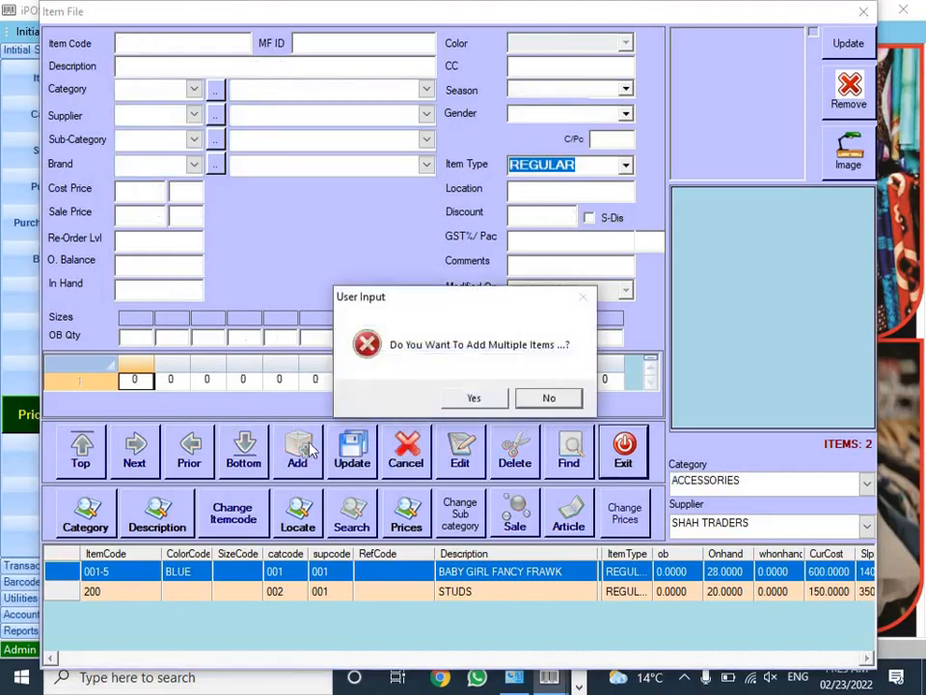
click(549, 399)
text(002)
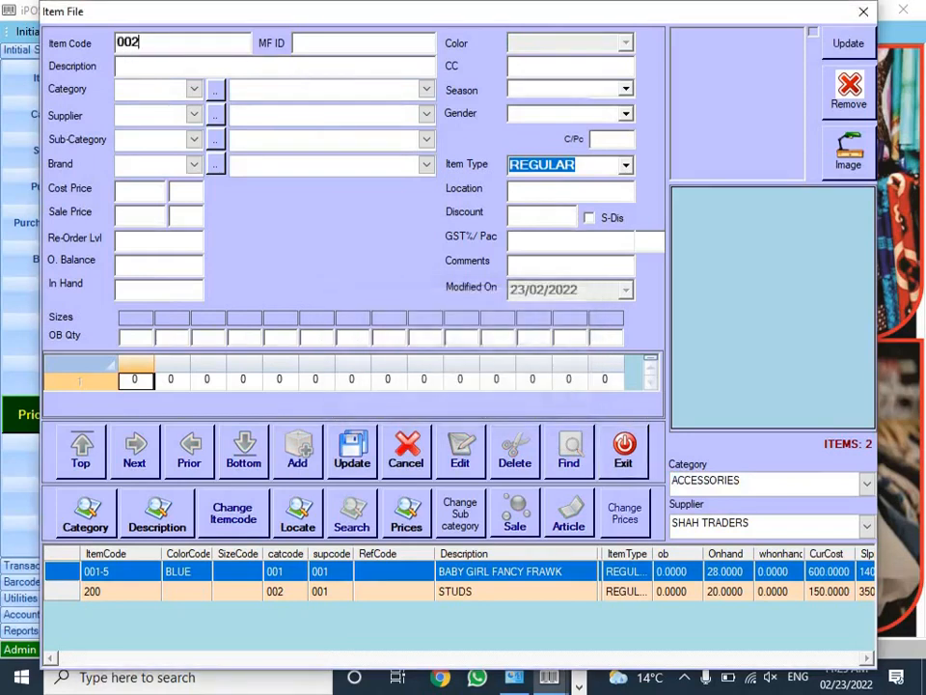
text(-)
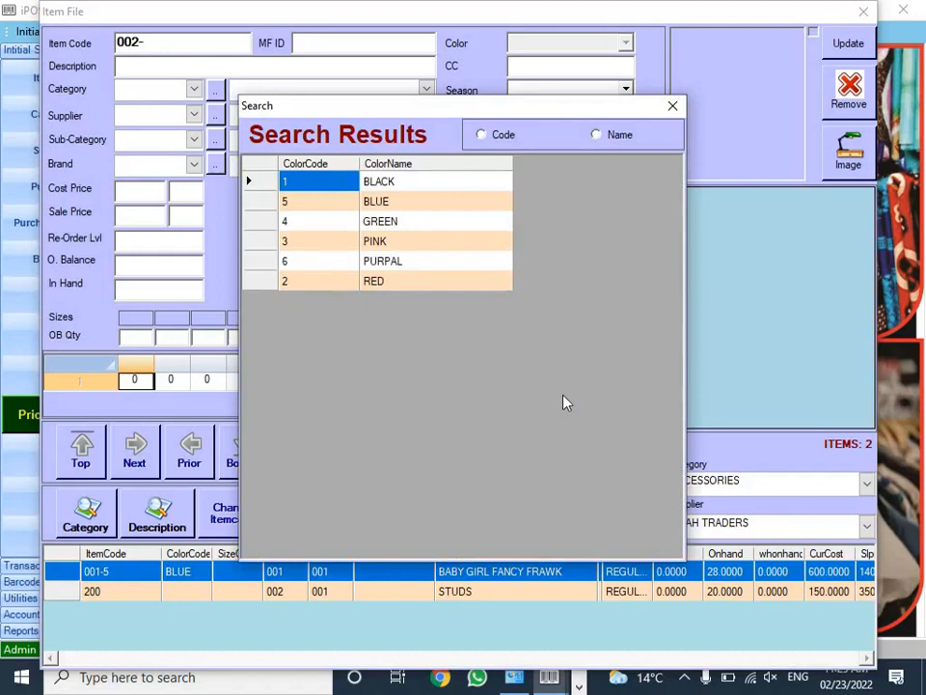
Step: Choose RED from the colour list to complete the new item's code
key(Down)
key(Down)
key(Down)
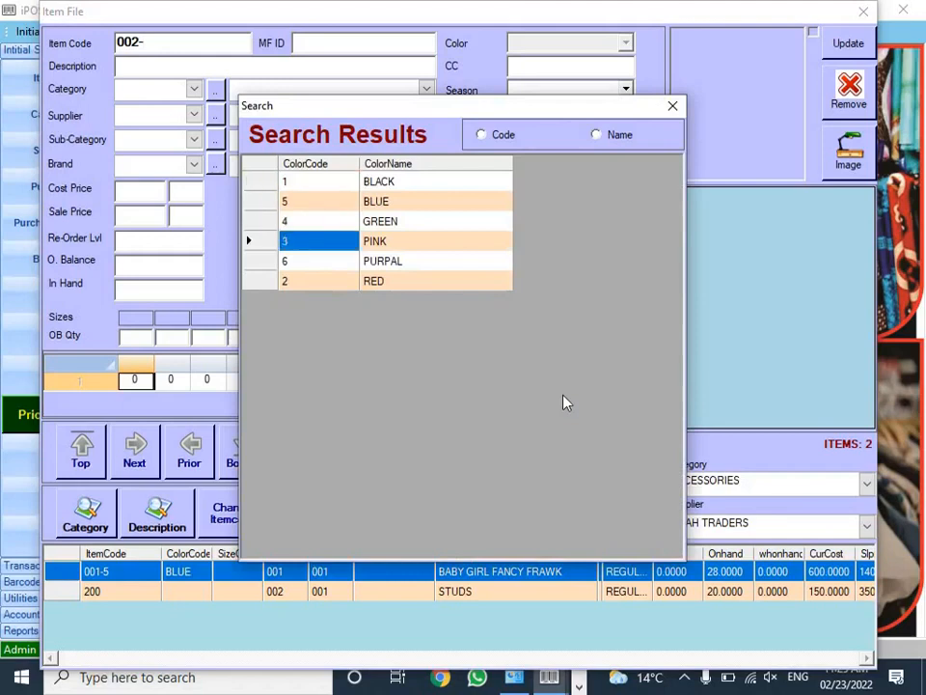
key(Down)
key(Down)
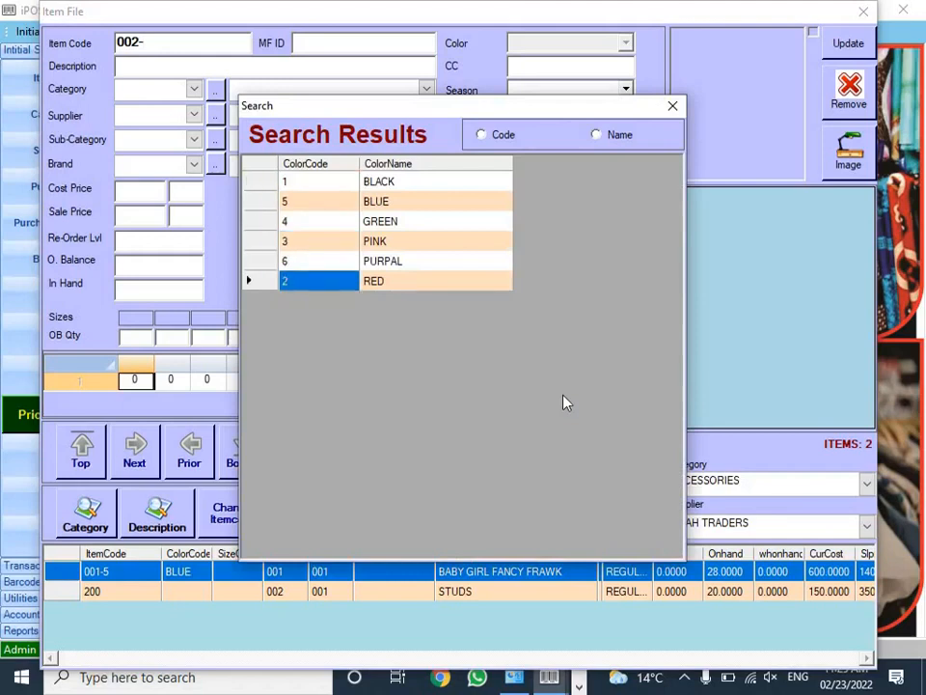
key(Return)
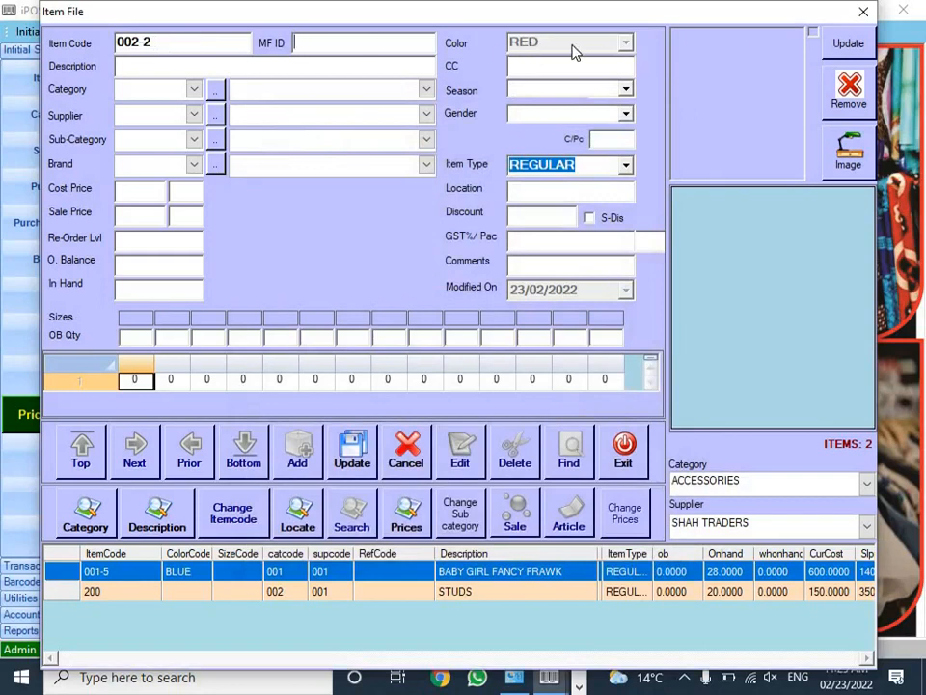
Step: Enter BABY GIRLS FANCY FRAWK as the new item's description
click(285, 68)
text(BABY GIRLS )
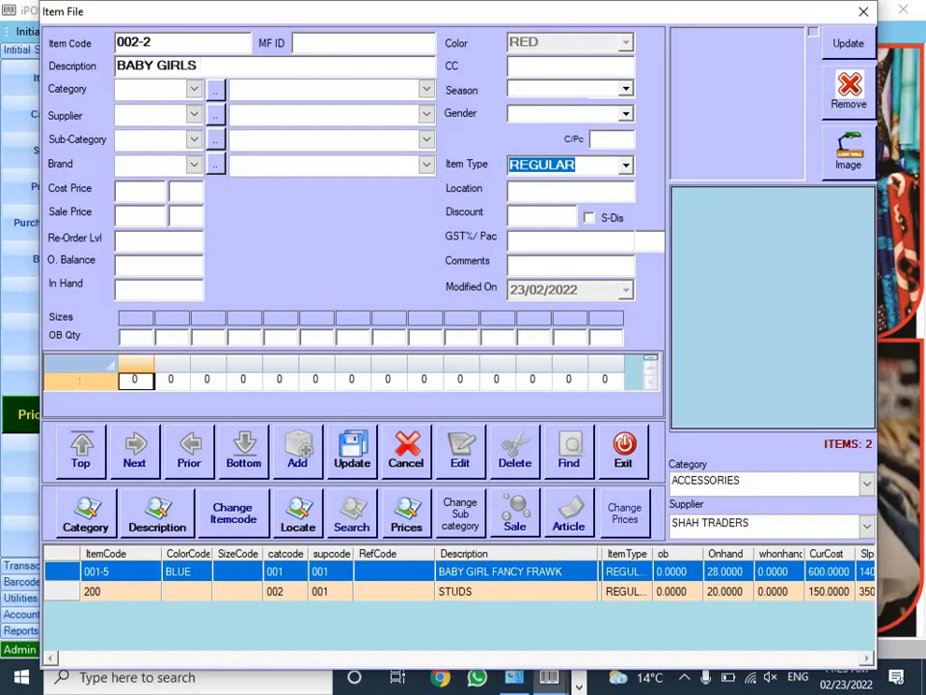
text(FANCY FRAWK)
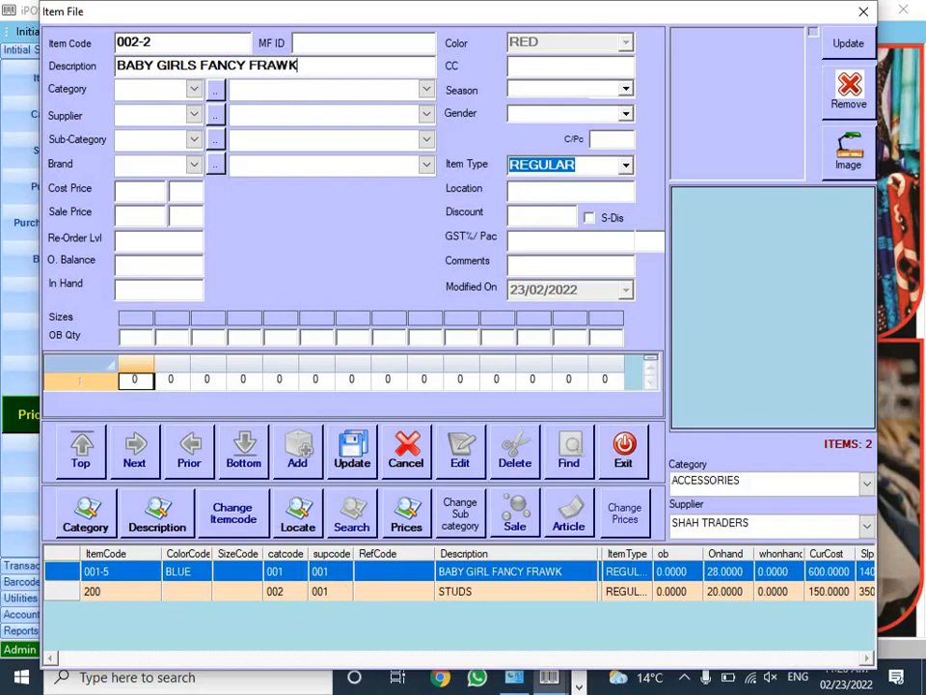
Step: Assign the item to category 001 KIDS GARMENTS (18-38) and supplier 001 SHAH TRADERS
click(120, 88)
key(Down)
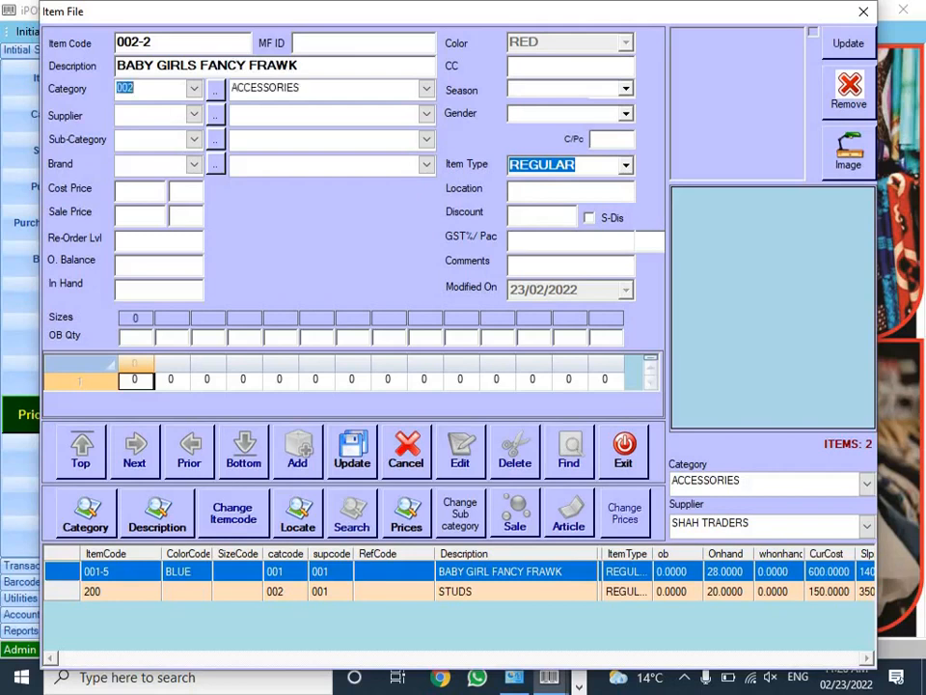
key(Up)
key(Up)
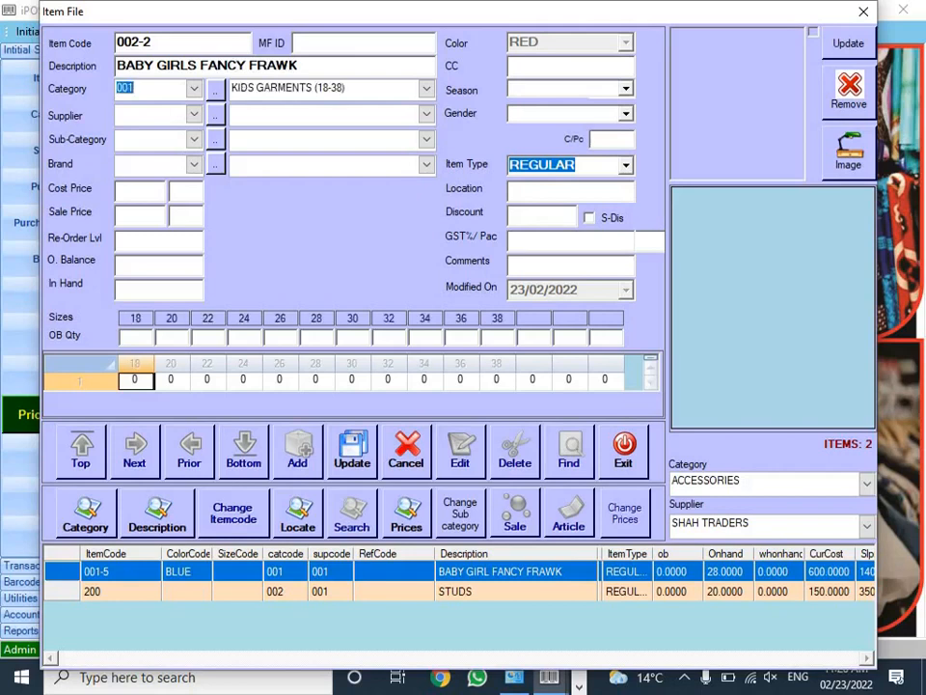
key(Down)
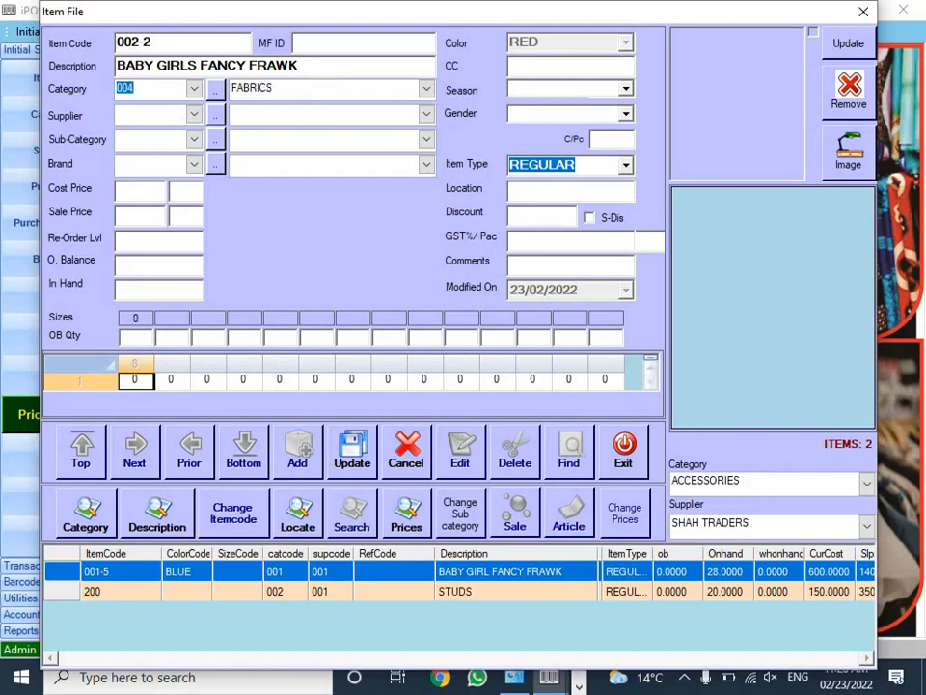
key(Up)
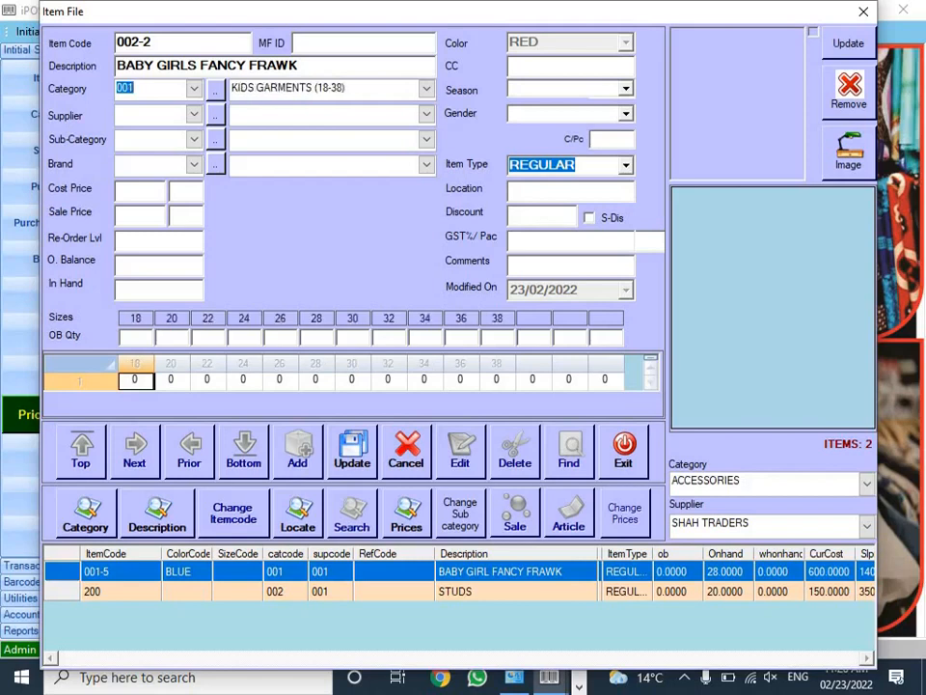
key(Return)
key(Down)
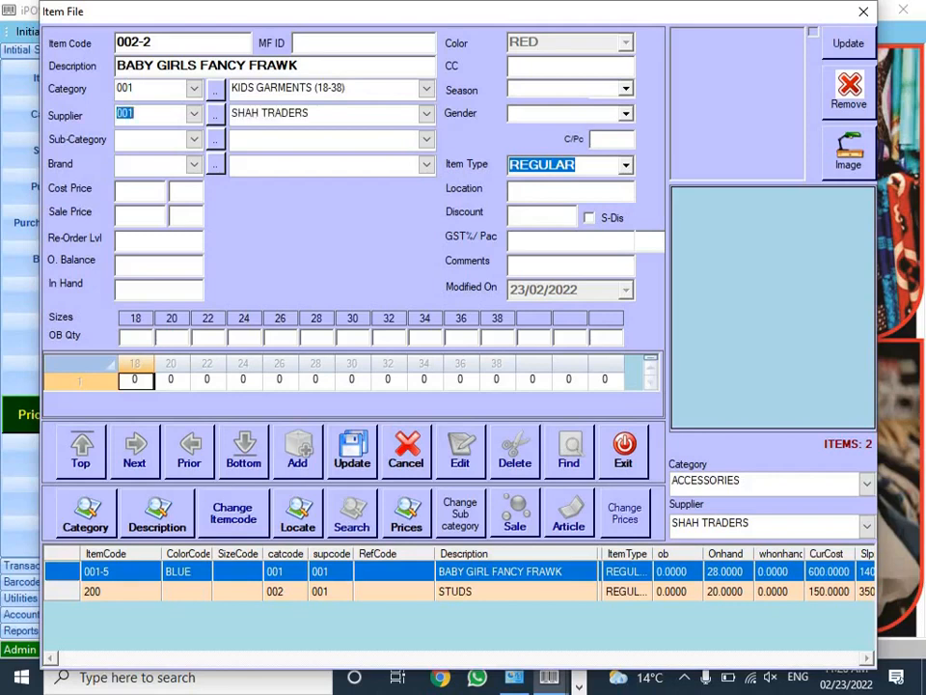
Step: Leave sub-category and brand empty, and set the cost price to 1000 and the sale price to 1800
key(Return)
key(Return)
key(Return)
text(1000)
key(Return)
text(1800)
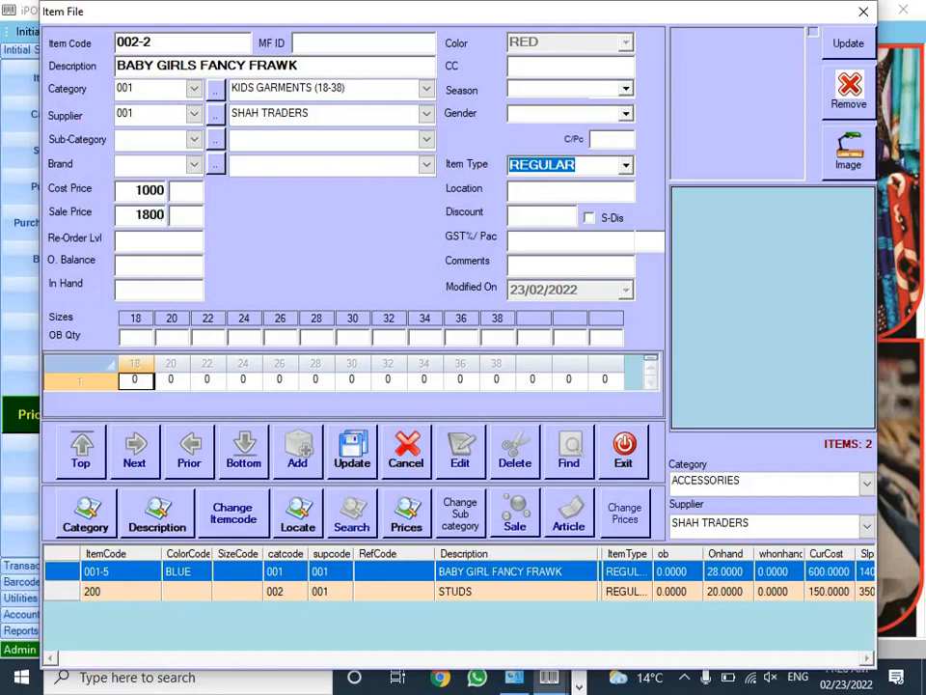
Step: Save the red frock item with the remaining fields left at their defaults and close the item file
key(Return)
key(Return)
key(Return)
key(Return)
key(Return)
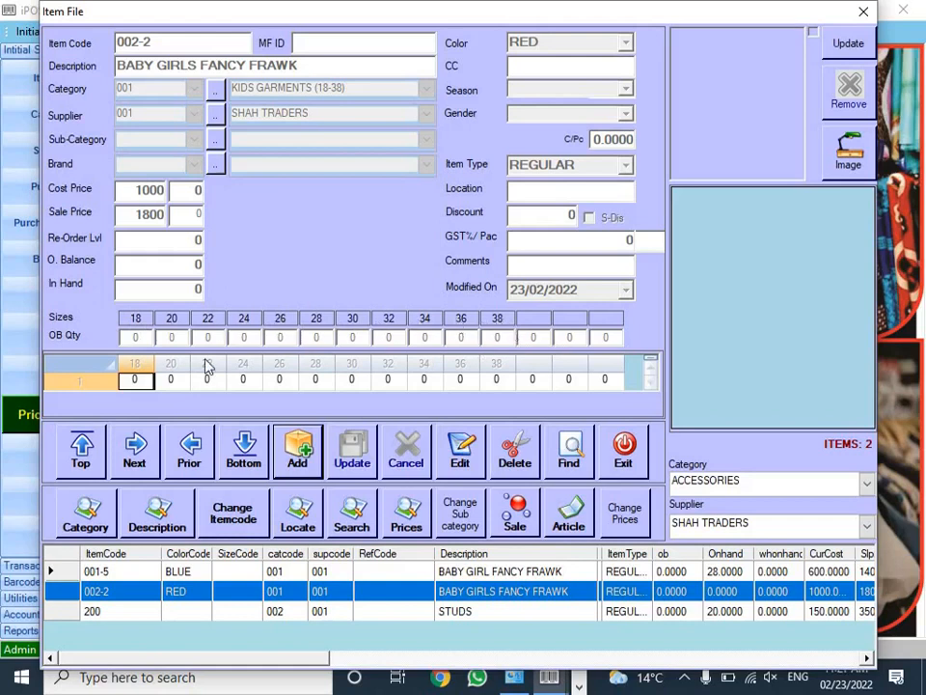
click(623, 463)
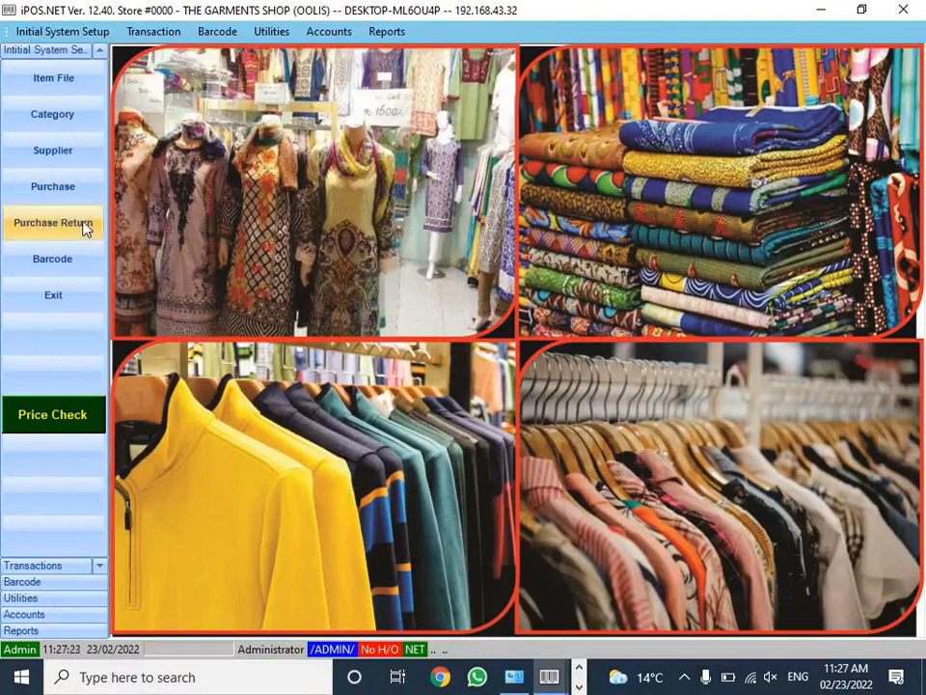
Step: Start another single item in the item file with code 003 and description GUL AHMED COTTON
click(68, 83)
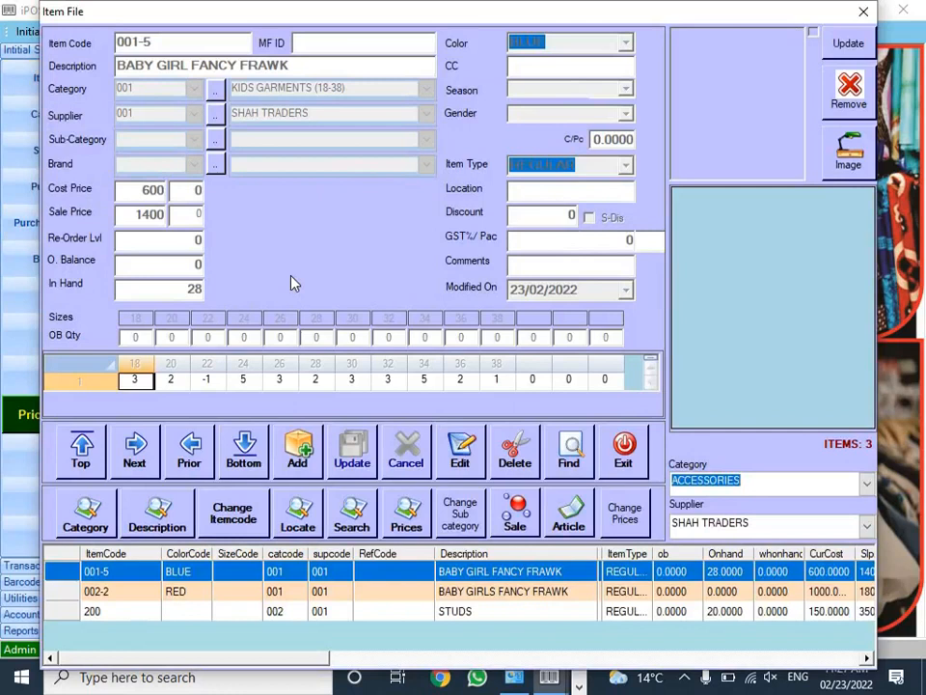
click(308, 472)
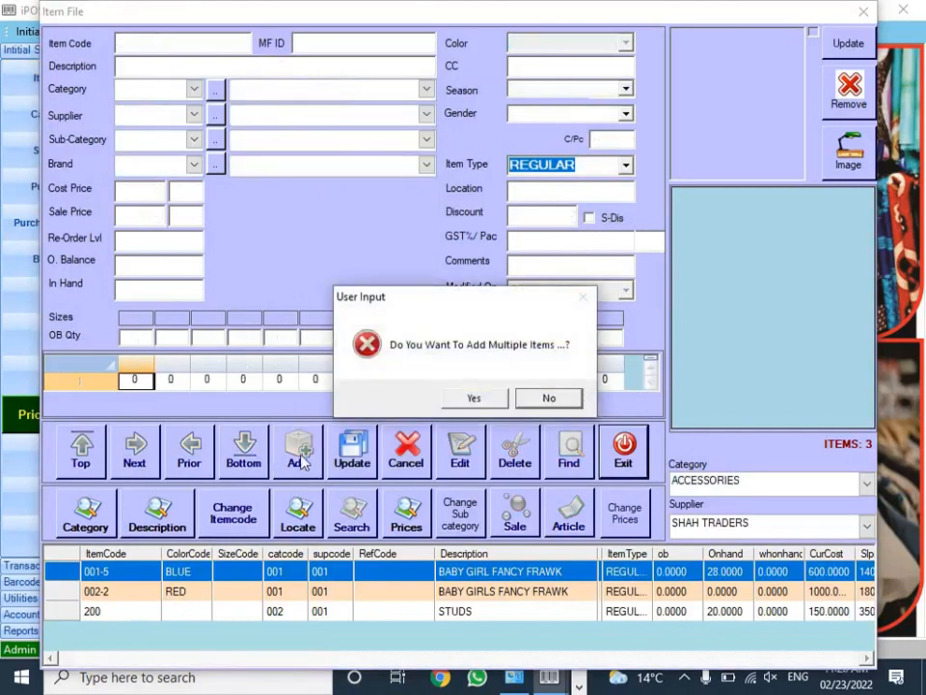
key(Return)
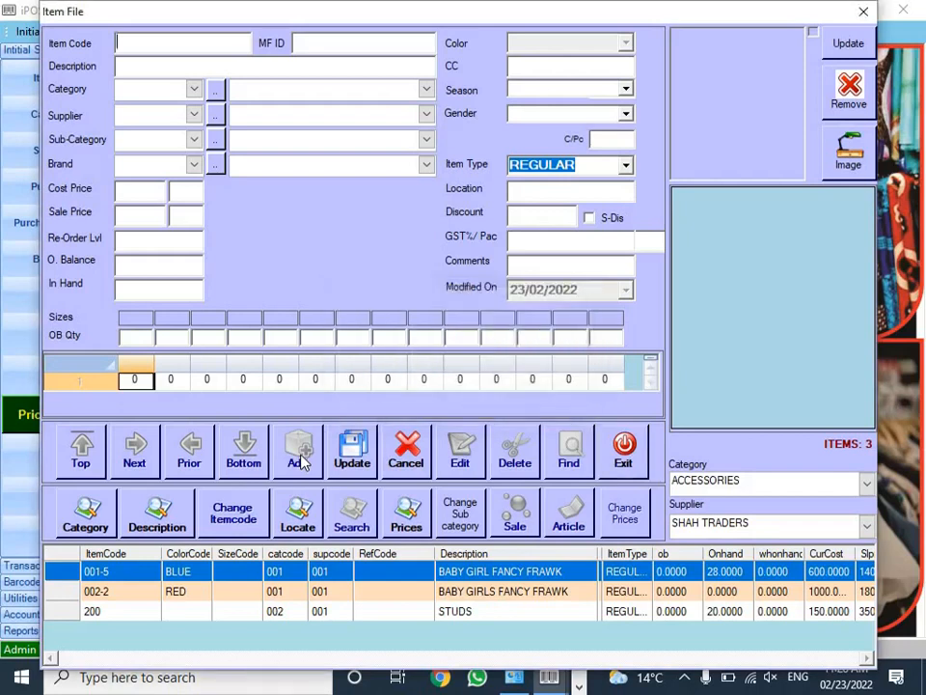
text(003)
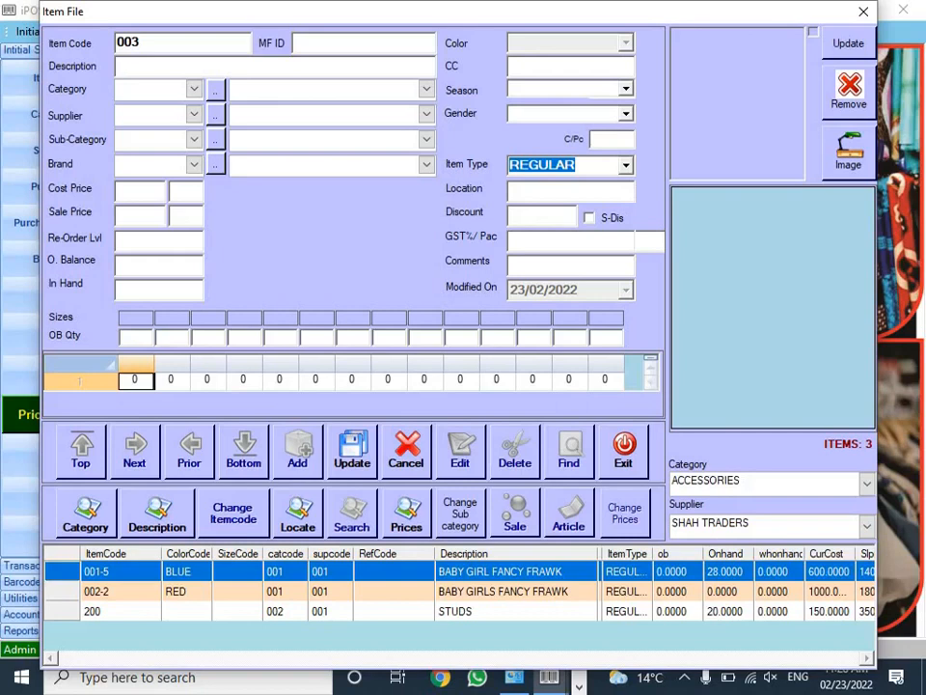
text(GUL AHMED COTTON)
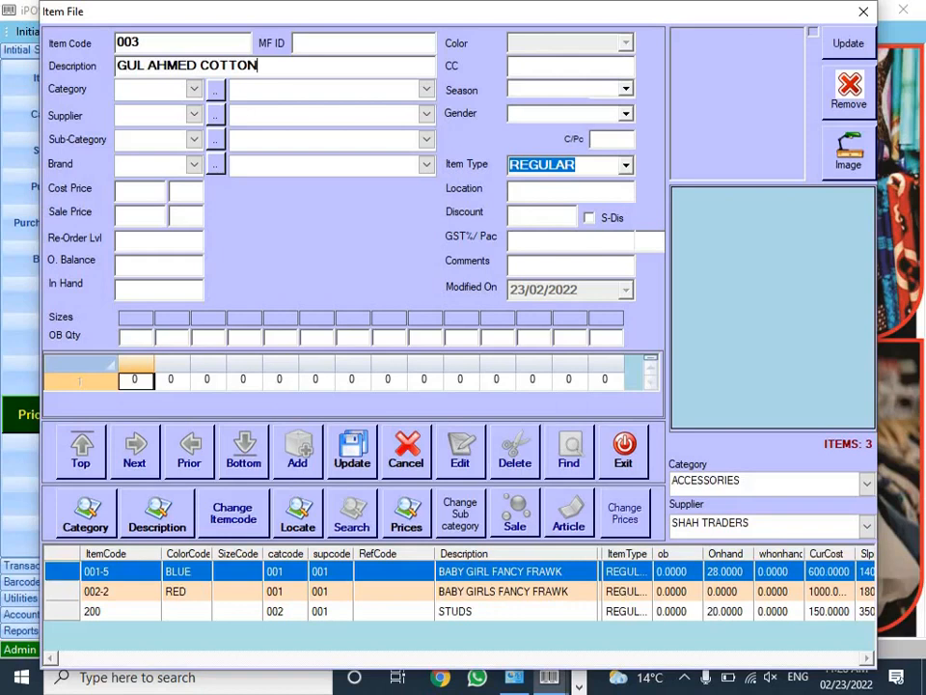
Step: Assign GUL AHMED COTTON to category 005 MENS FABRICS and supplier 002 ALI TRADERS
click(149, 89)
key(Down)
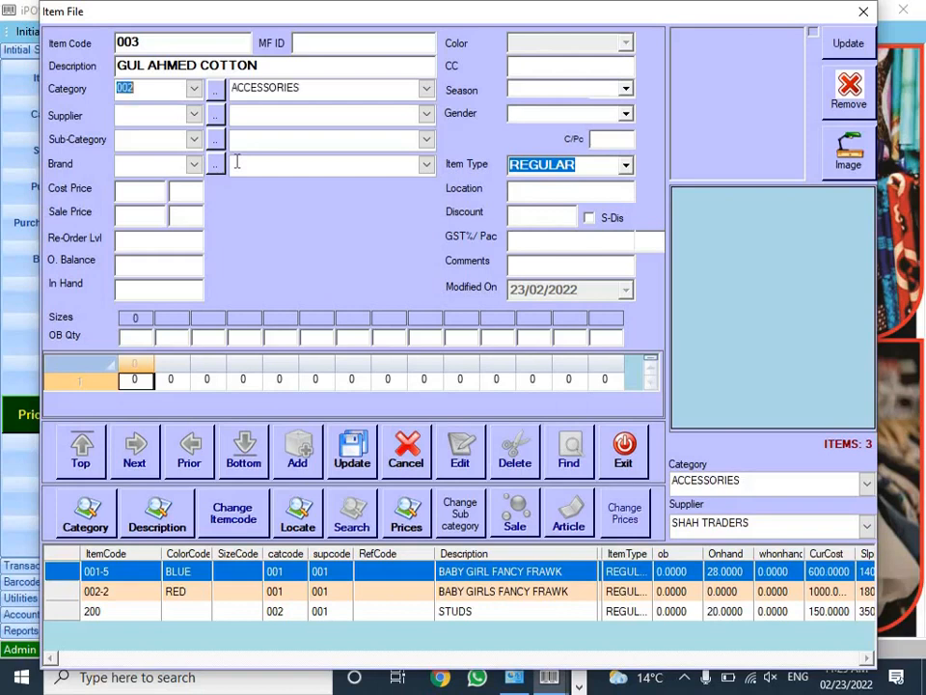
key(Down)
key(Down)
key(Down)
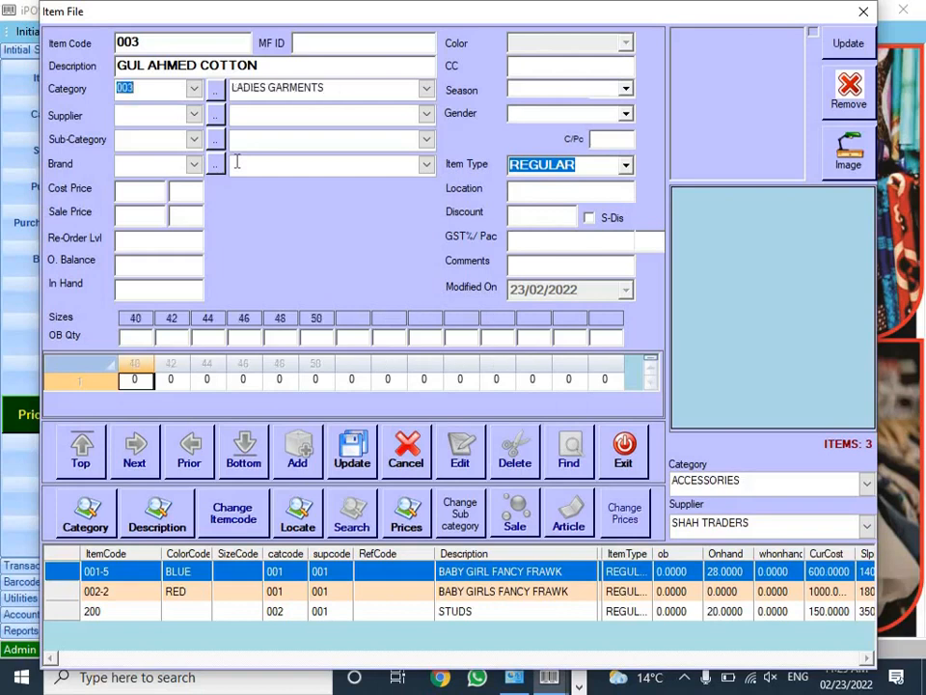
key(Down)
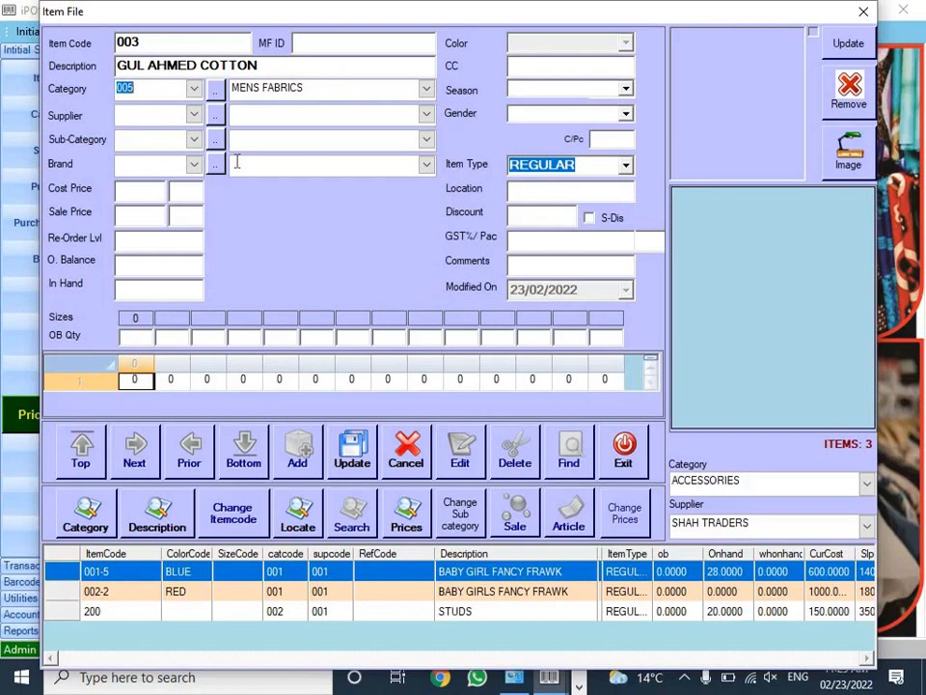
key(Return)
key(Down)
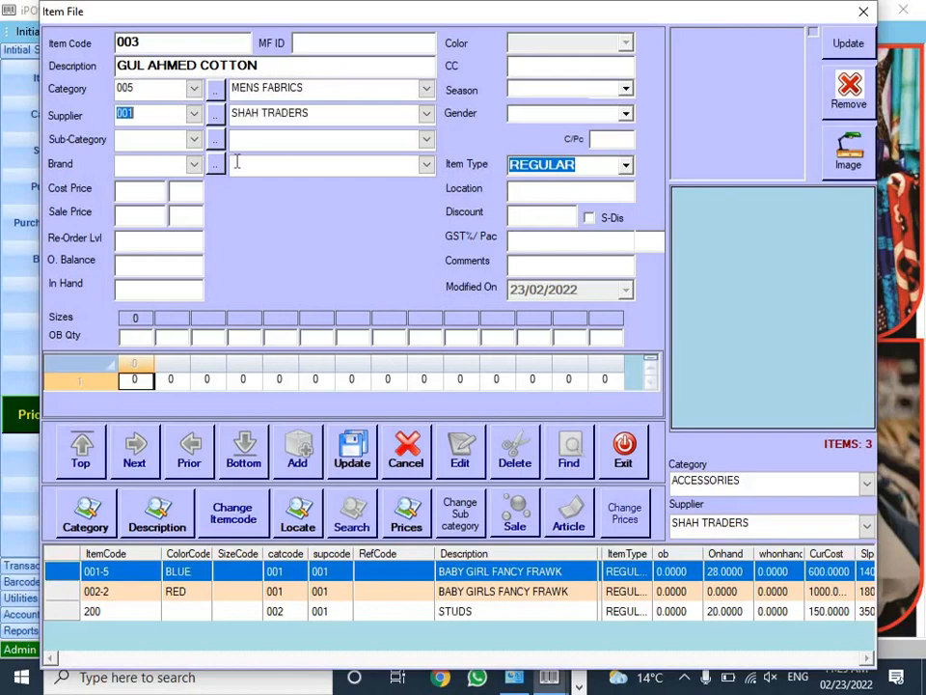
key(Down)
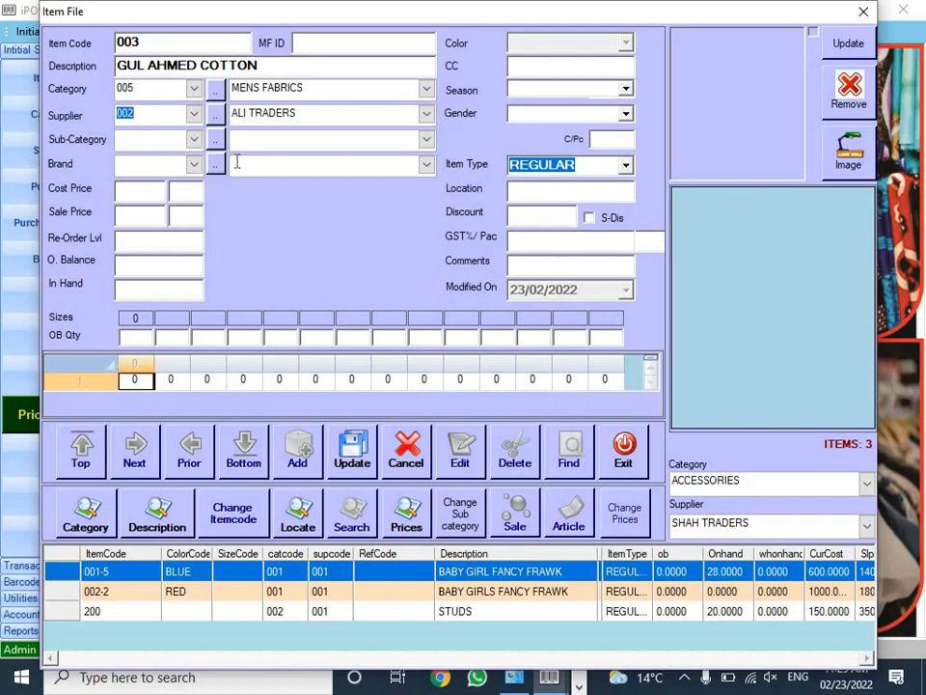
Step: Set the cotton item's cost price to 850 and sale price to 1600, save it and close the item file
key(Return)
key(Return)
key(Return)
text(850)
key(Return)
text(1600)
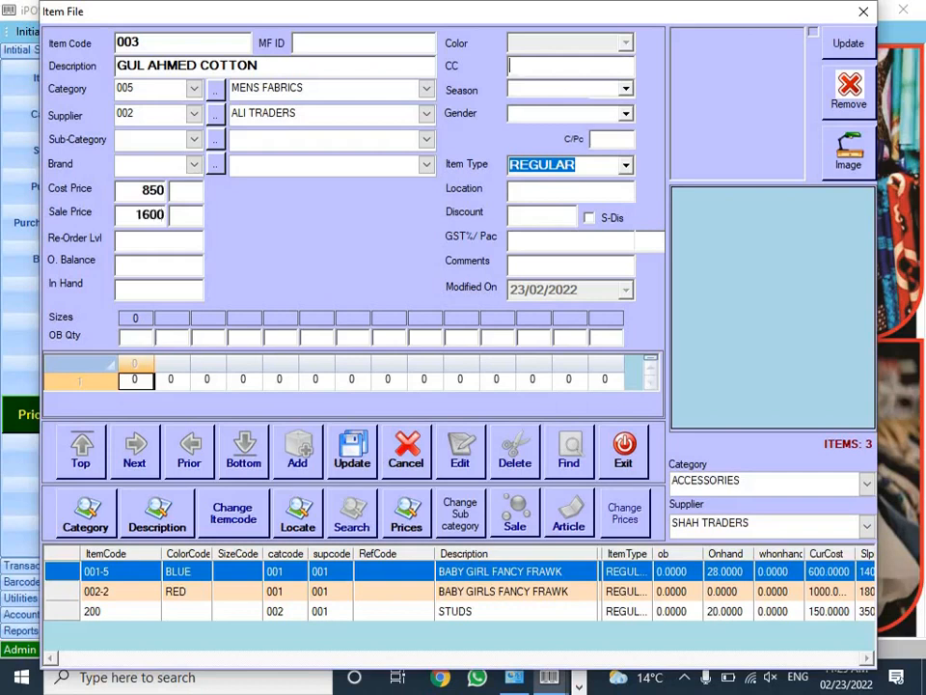
key(Return)
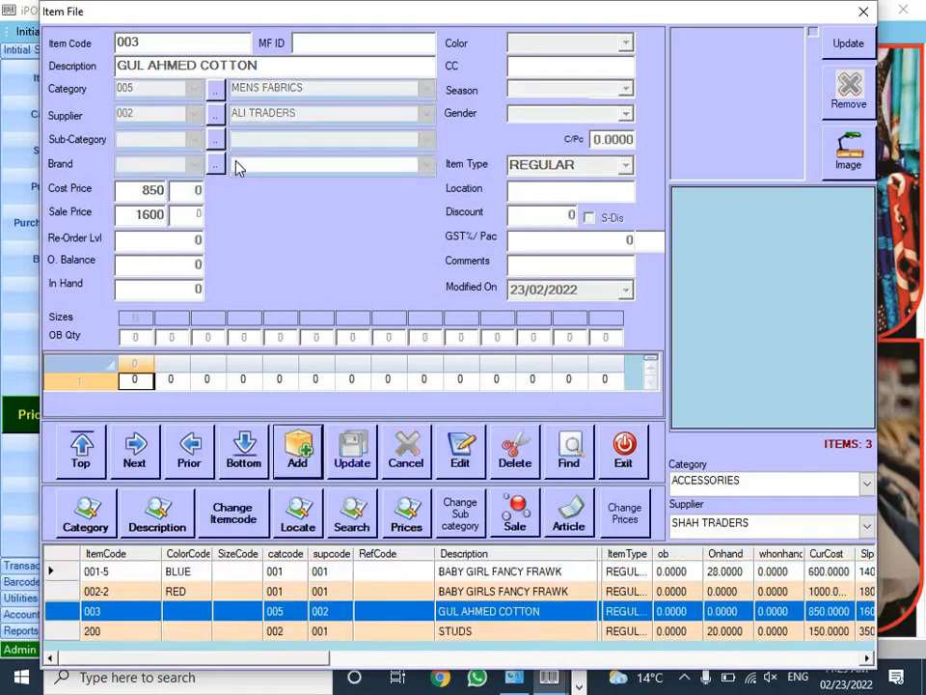
click(623, 460)
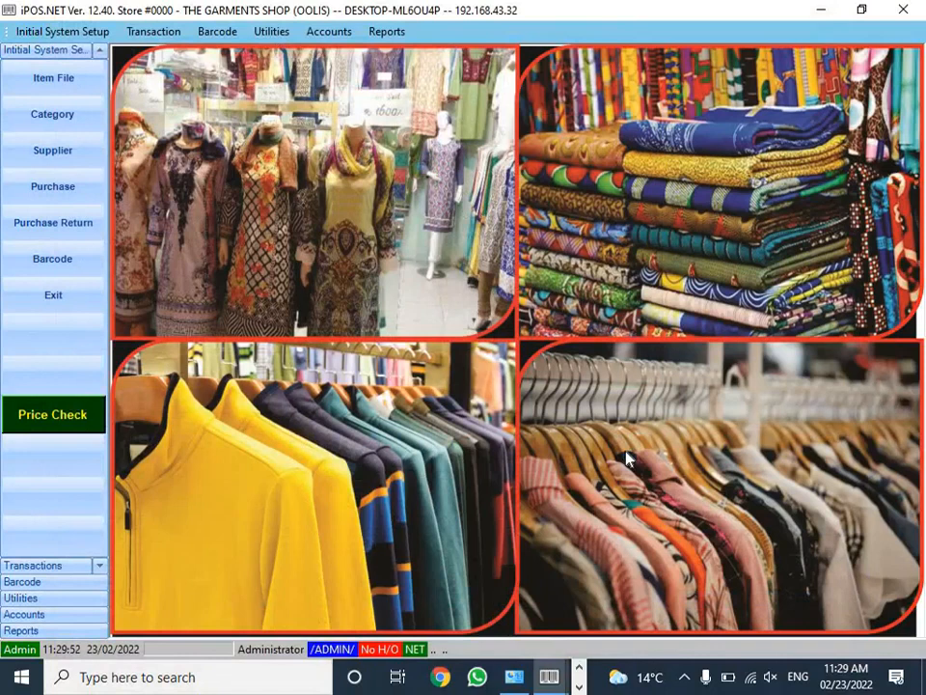
Step: Create a new purchase debit note for supplier 002 ALI TRADERS and save its header
click(60, 188)
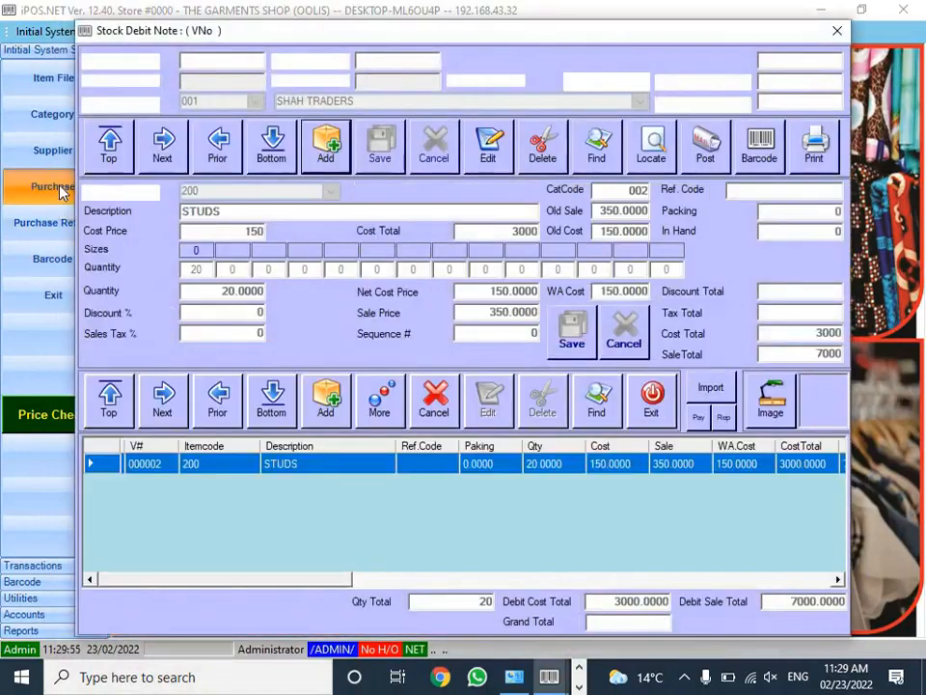
click(343, 155)
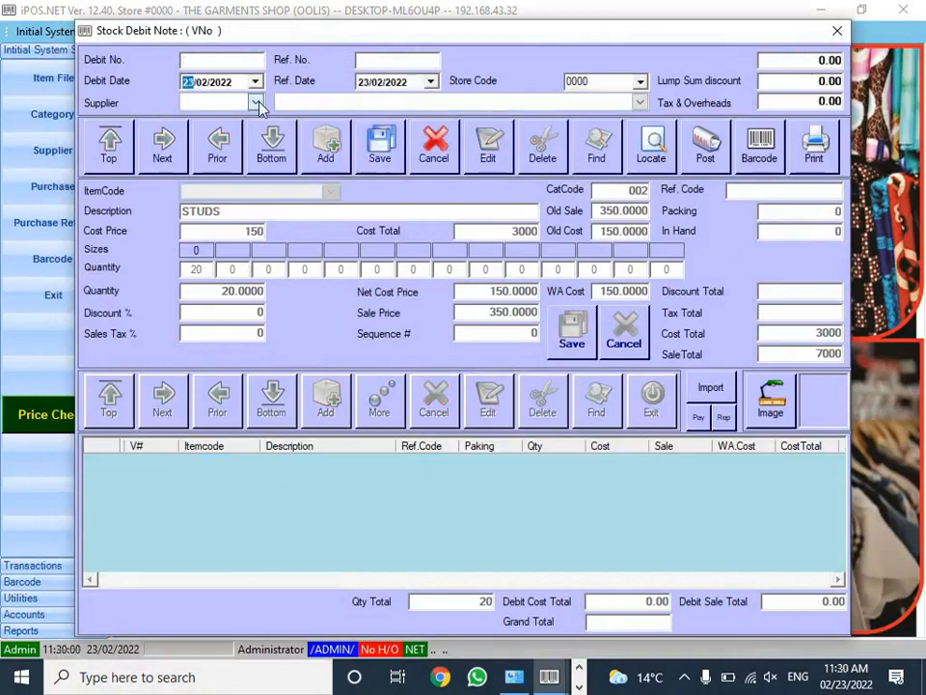
click(257, 104)
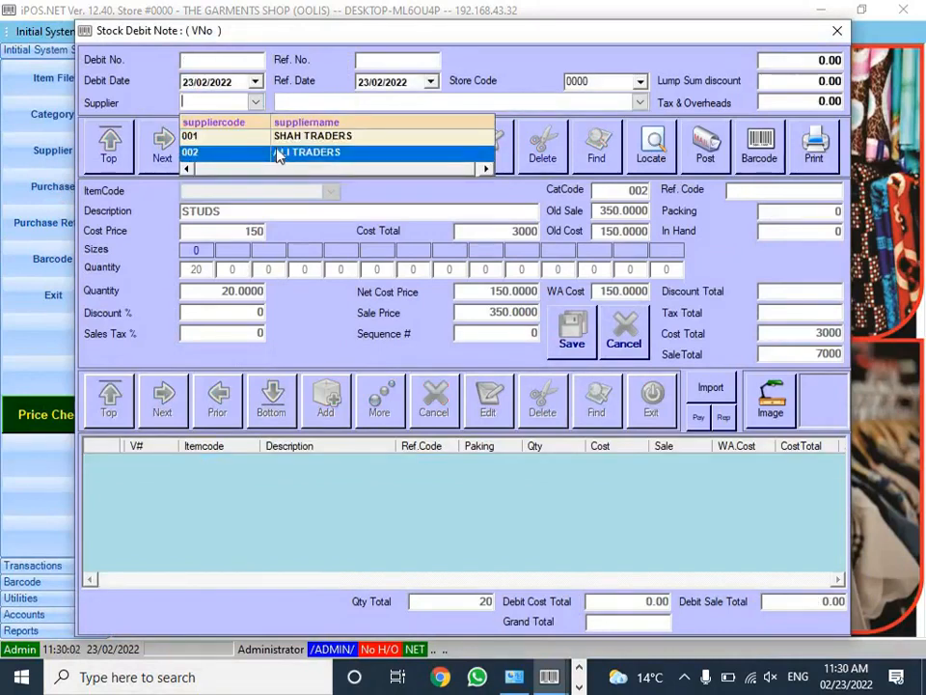
click(278, 152)
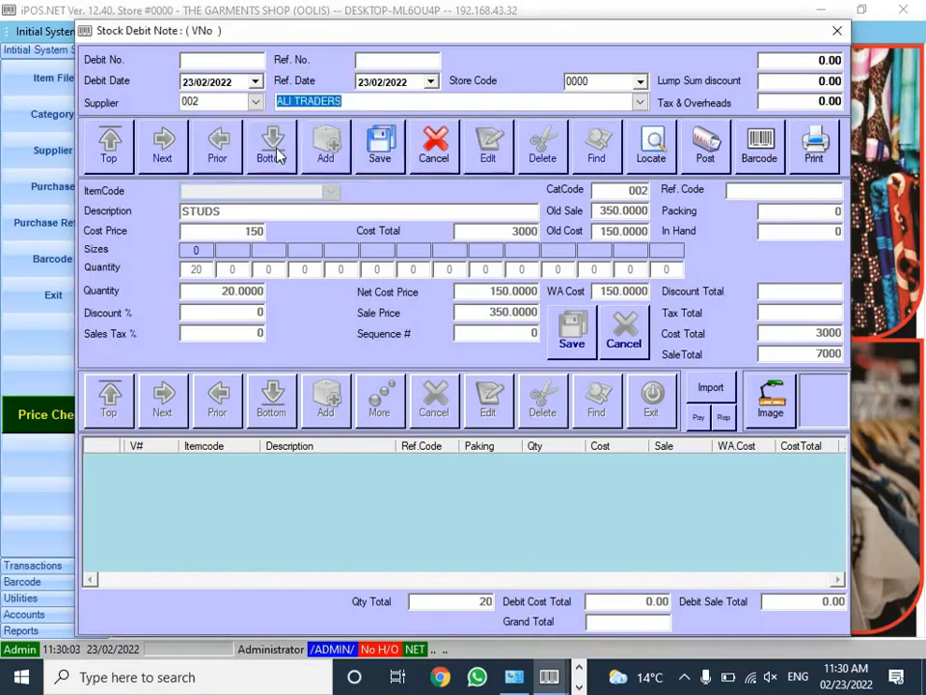
click(387, 154)
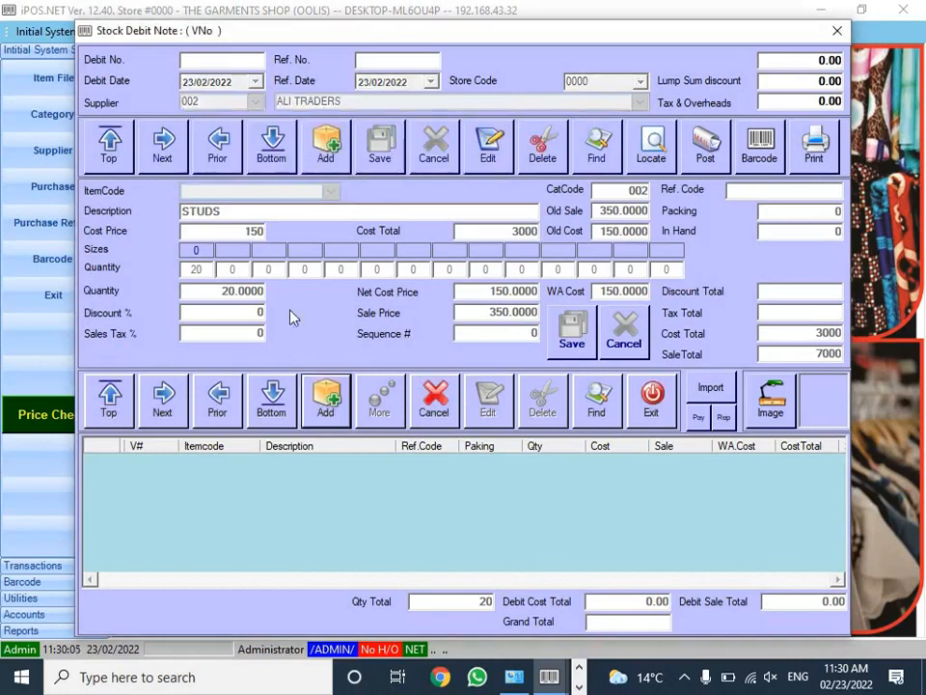
Step: Start an item line on the debit note and choose item 002-2 BABY GIRLS FANCY FRAWK from the item search
click(323, 403)
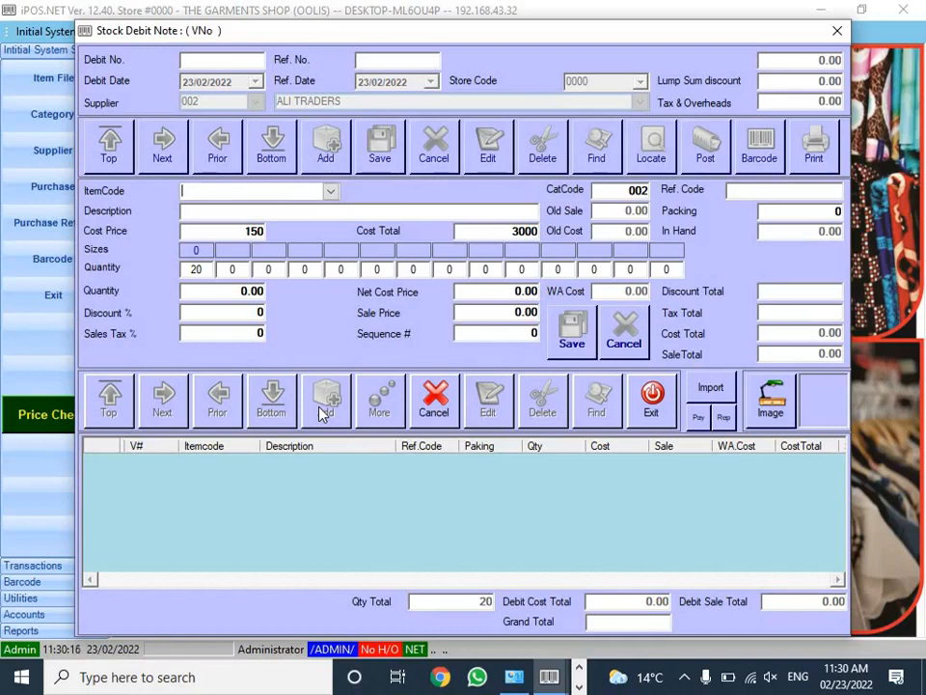
text(/)
key(Return)
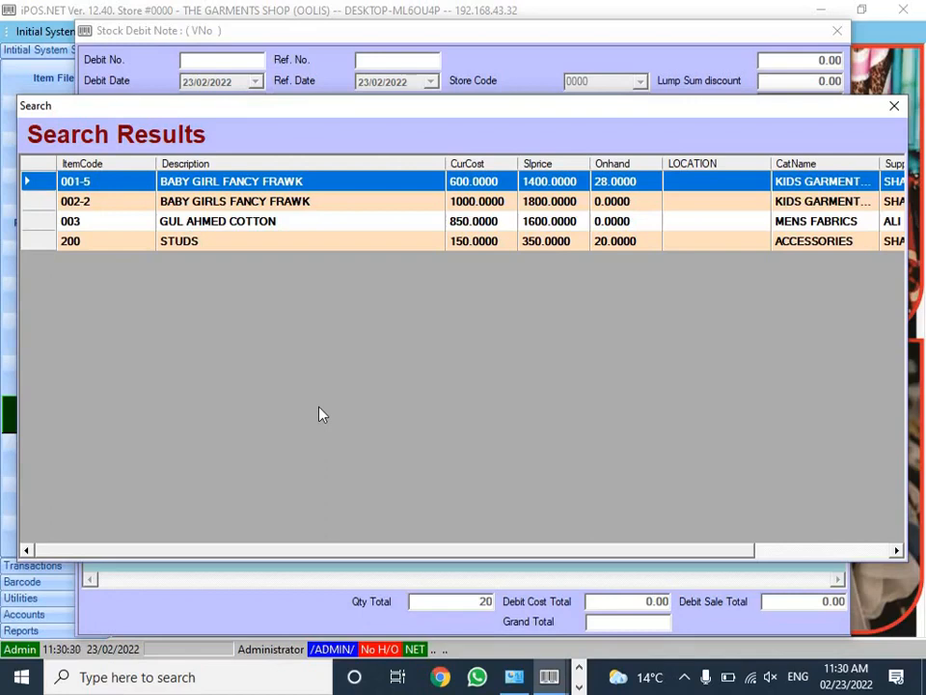
key(Down)
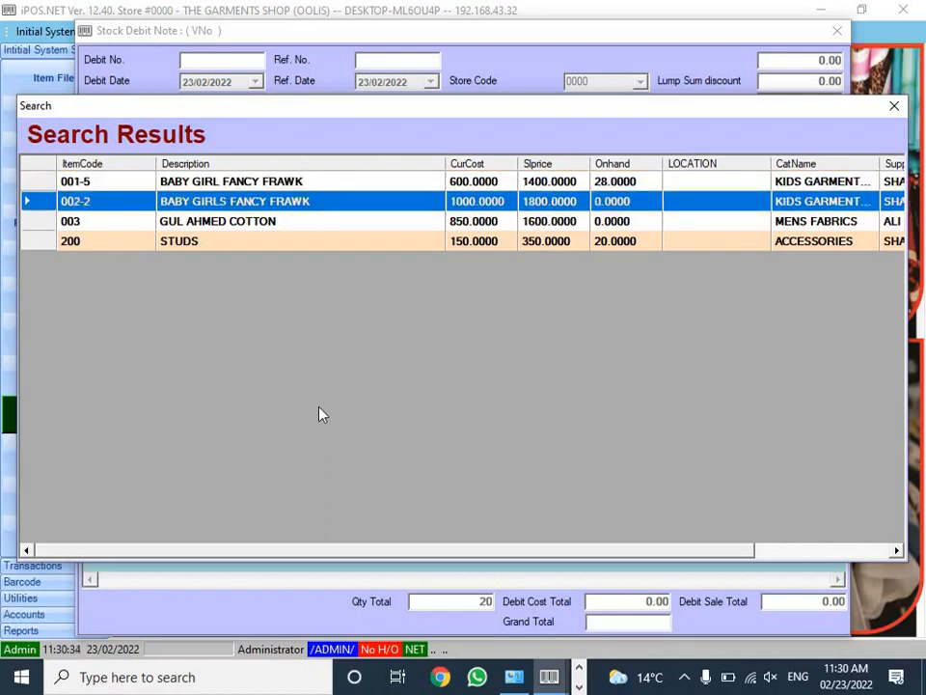
key(Return)
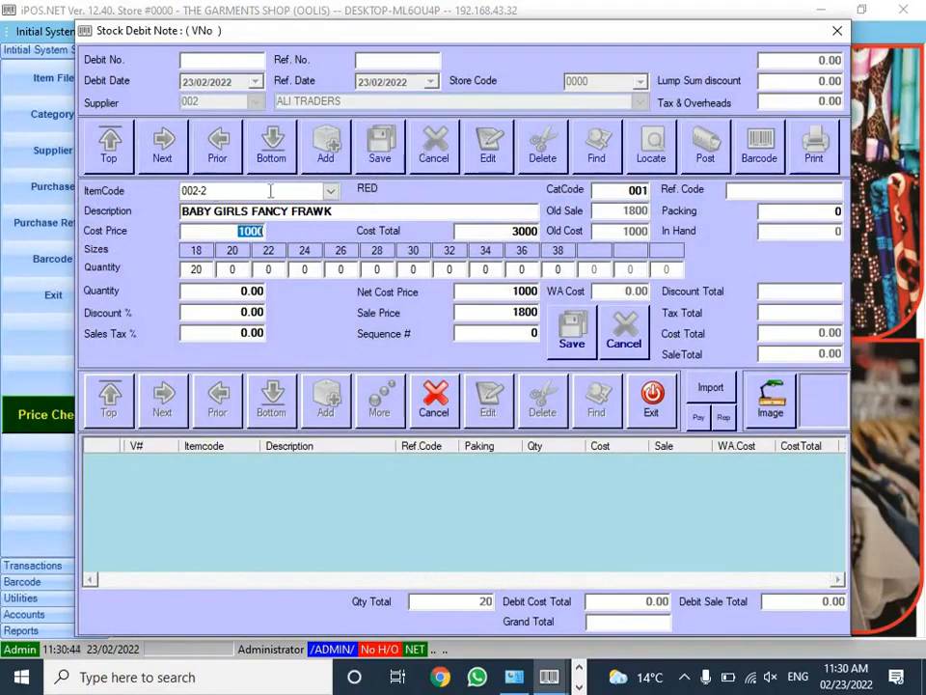
Step: Replace the line's item code with 001-5, the blue BABY GIRL FANCY FRAWK
click(222, 192)
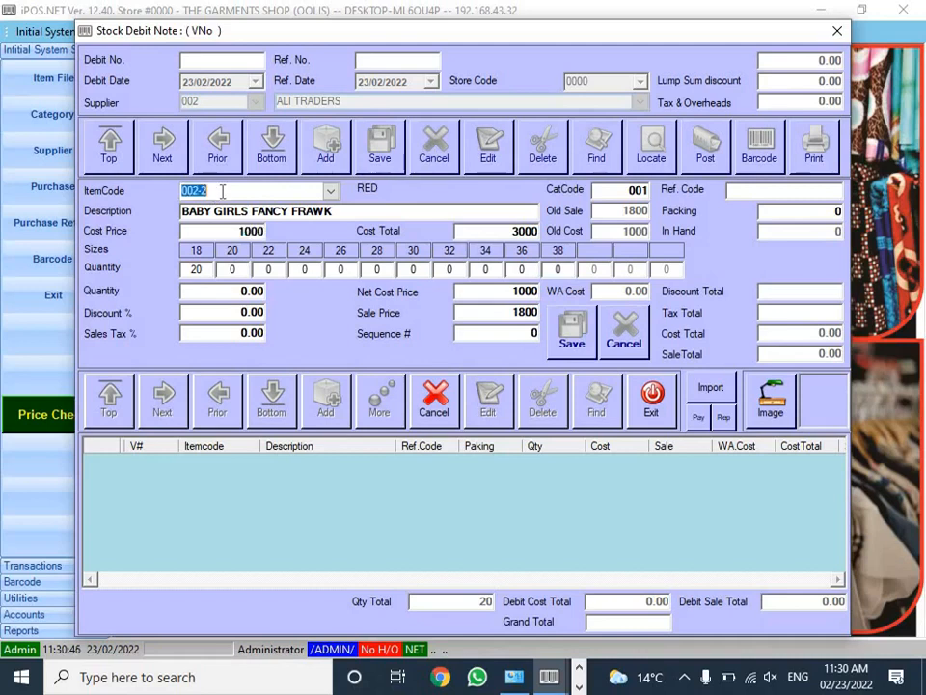
text(001-)
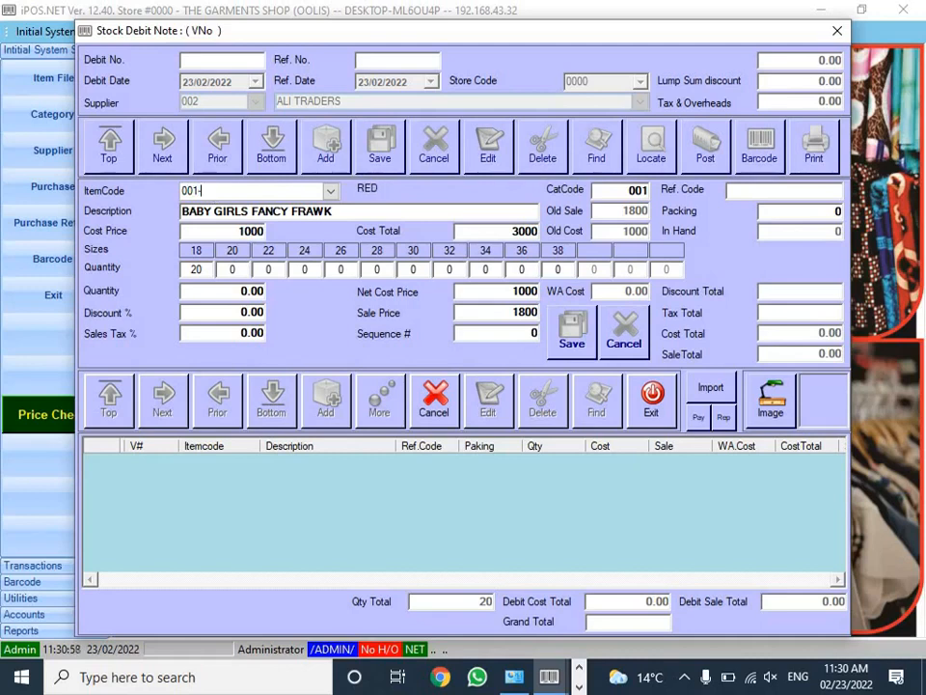
text(5)
key(Return)
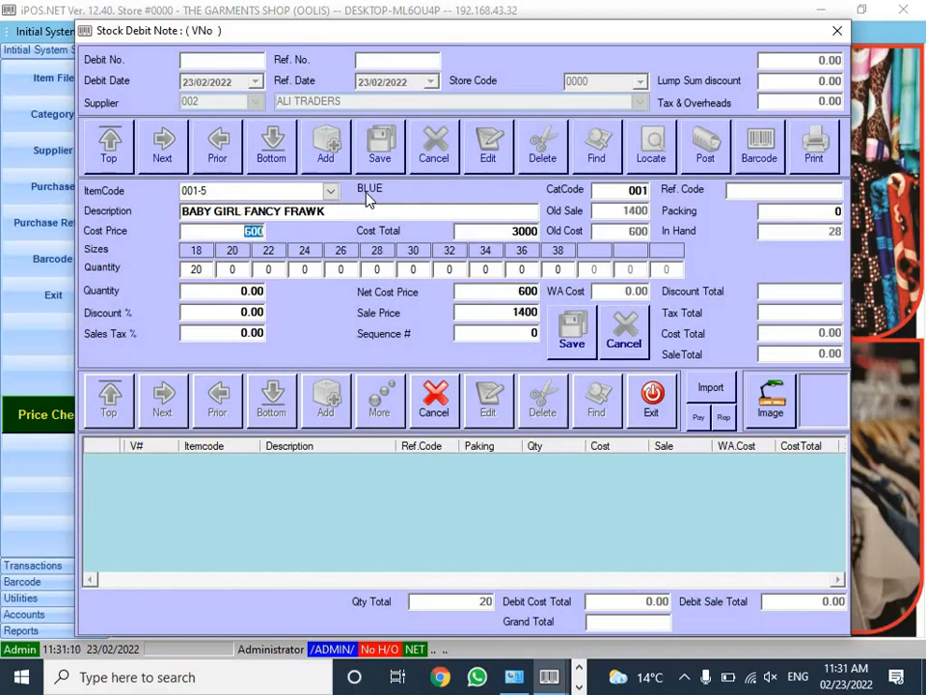
Step: Keep the cost price and enter quantities of 2 for size 18, 2 for size 22 and 1 for size 24
key(Return)
text(2)
key(Return)
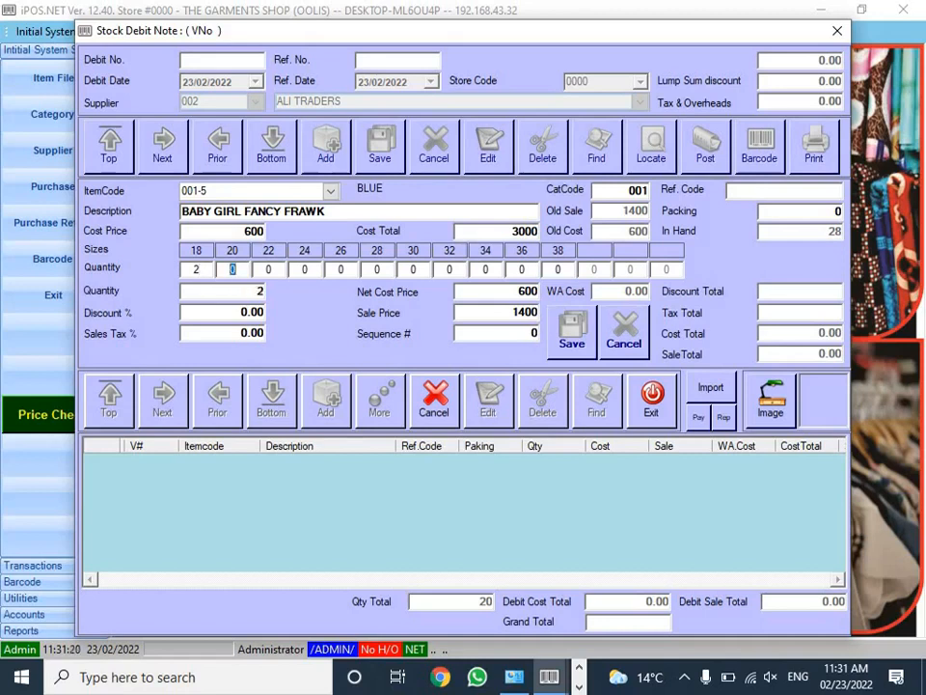
key(Return)
text(2)
key(Return)
text(1)
key(Return)
key(Return)
key(Return)
key(Return)
key(Return)
key(Return)
key(Return)
key(Return)
key(Return)
key(Return)
key(Return)
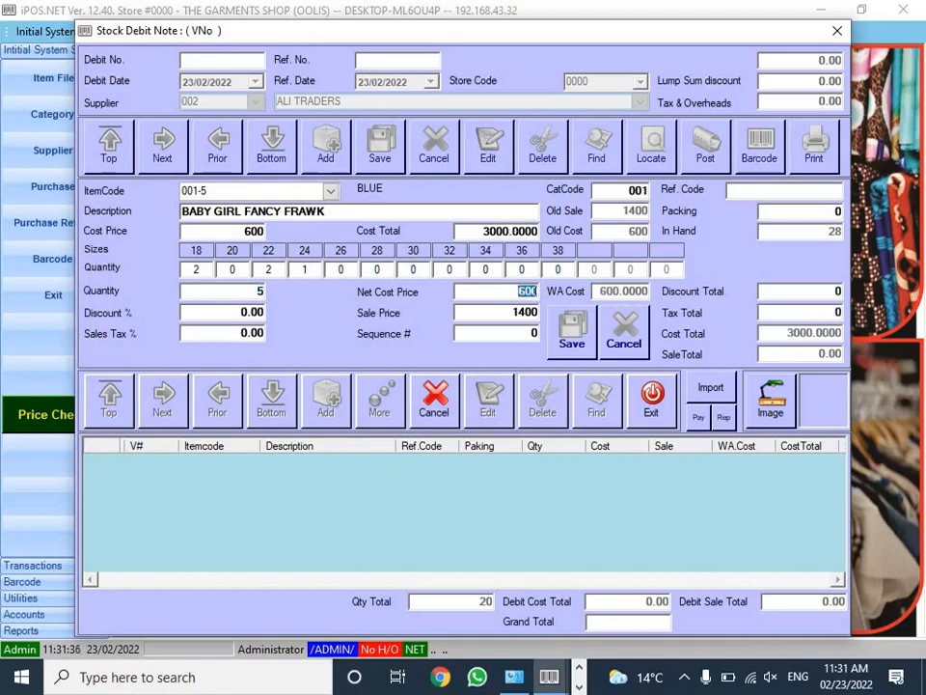
Step: Accept the remaining price fields, save the 001-5 line and continue adding items
key(Return)
key(Return)
key(Return)
key(Return)
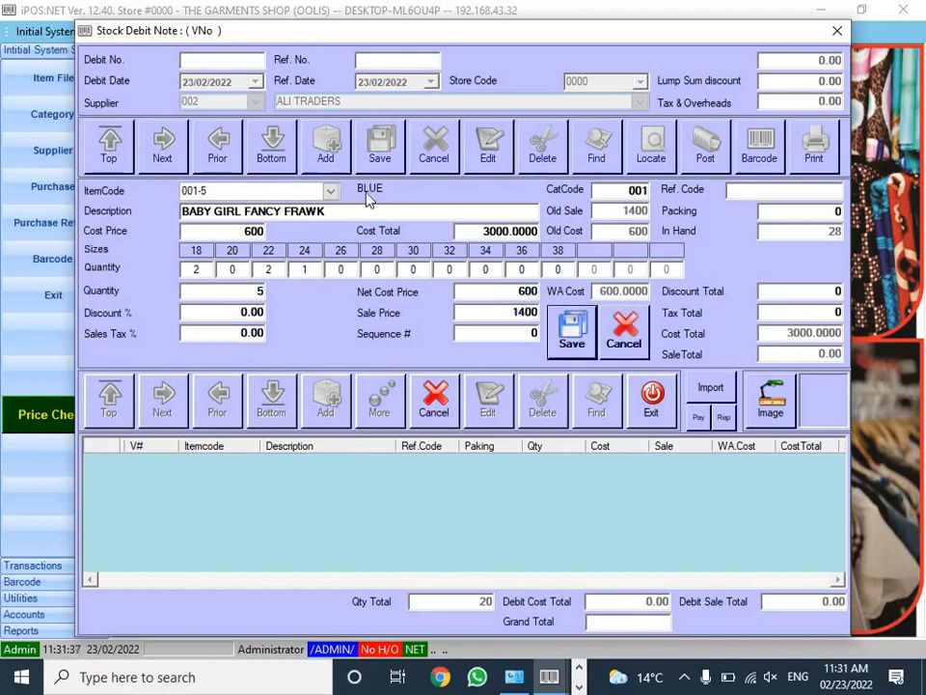
key(Return)
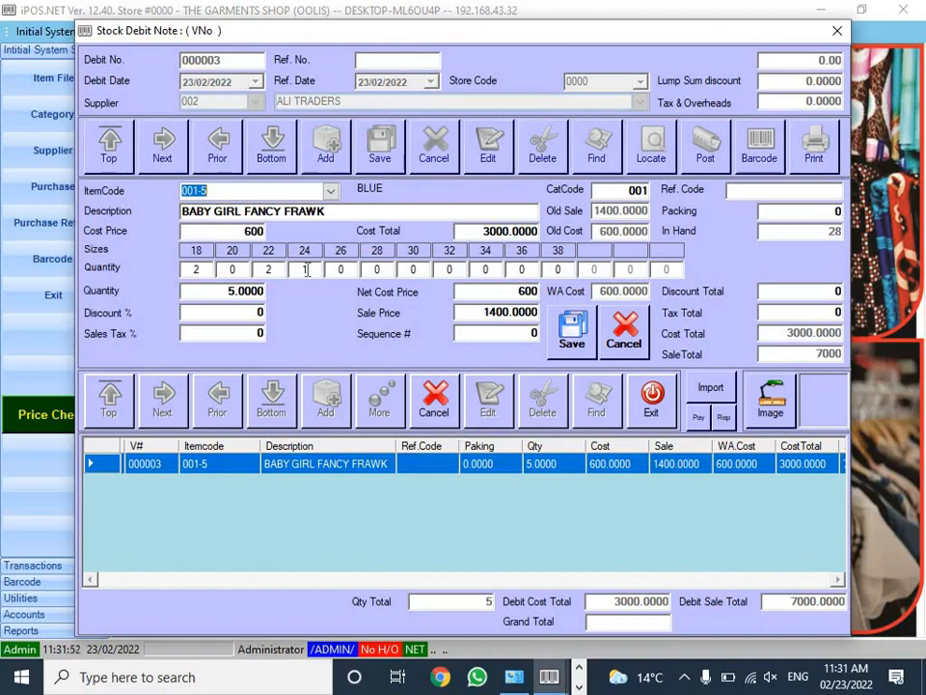
Step: Choose item 002-2 BABY GIRLS FANCY FRAWK for the next line and set its cost price to 700, keeping 2 for size 18
text(000)
key(BackSpace)
key(BackSpace)
key(BackSpace)
text(/)
key(Return)
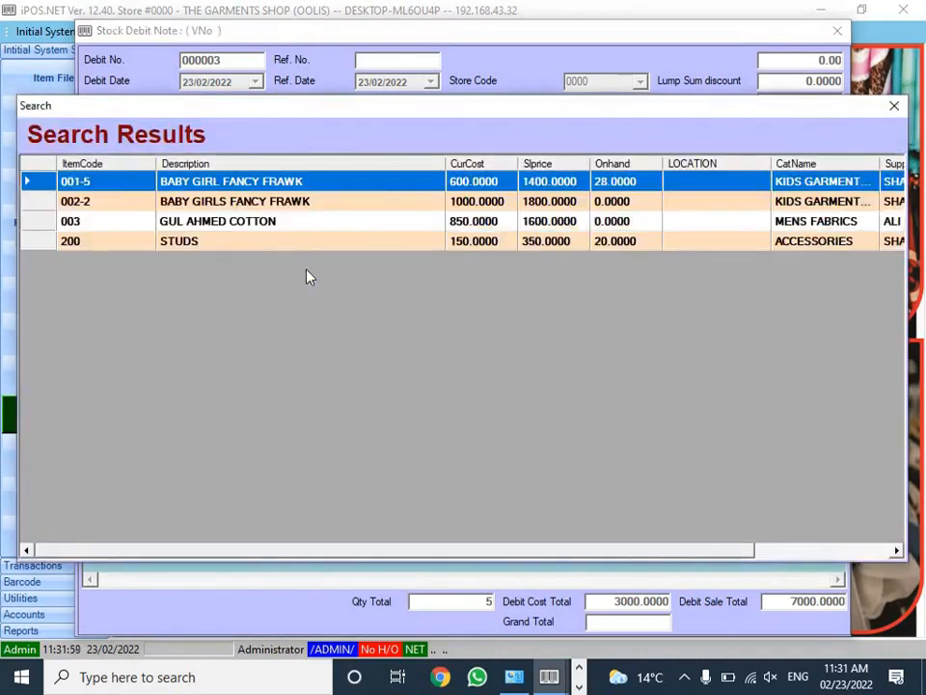
key(Down)
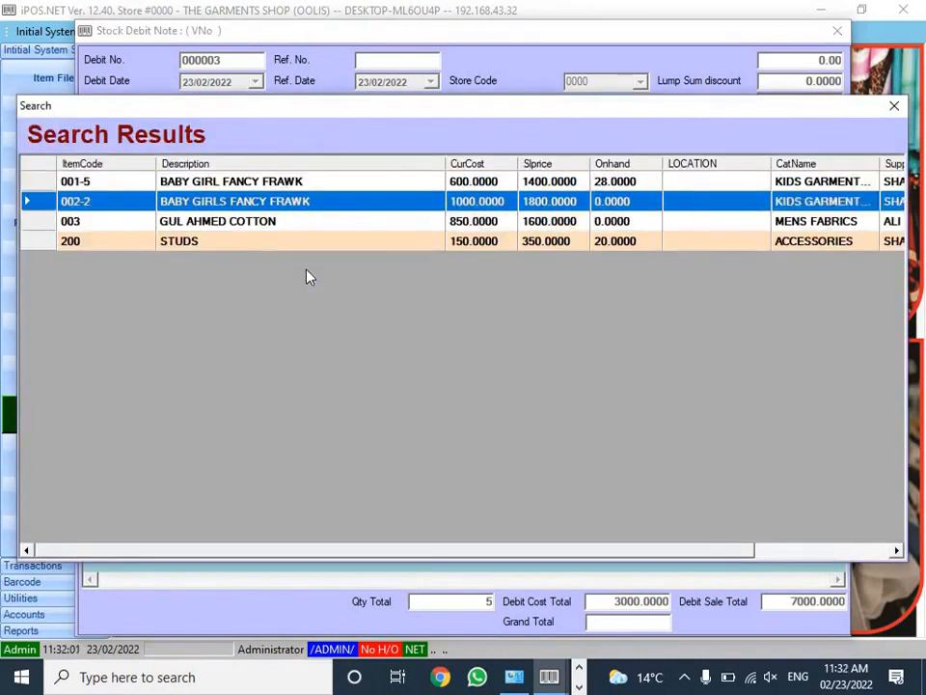
key(Return)
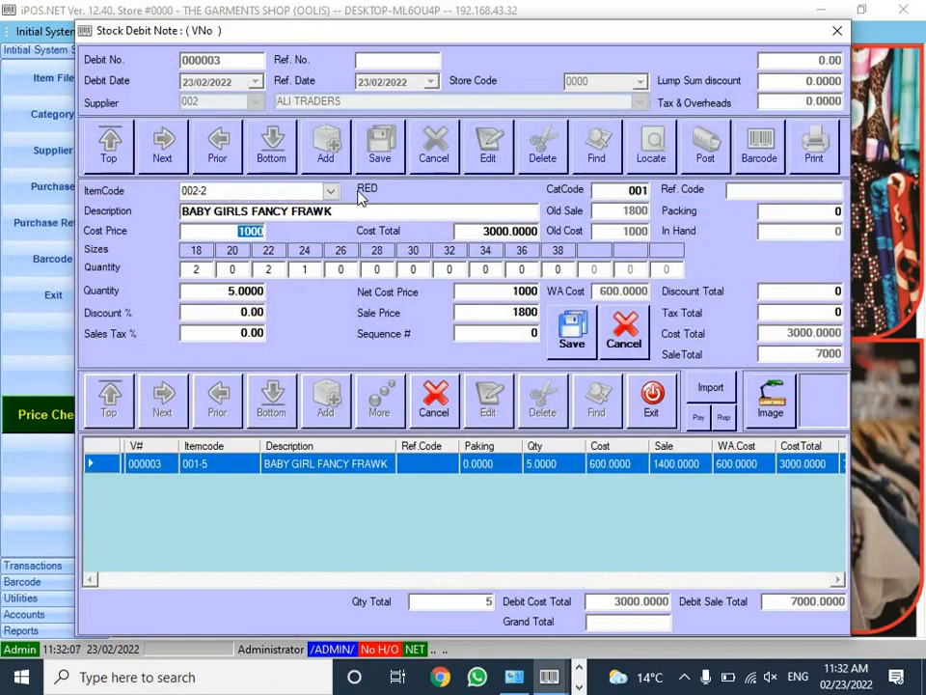
text(700)
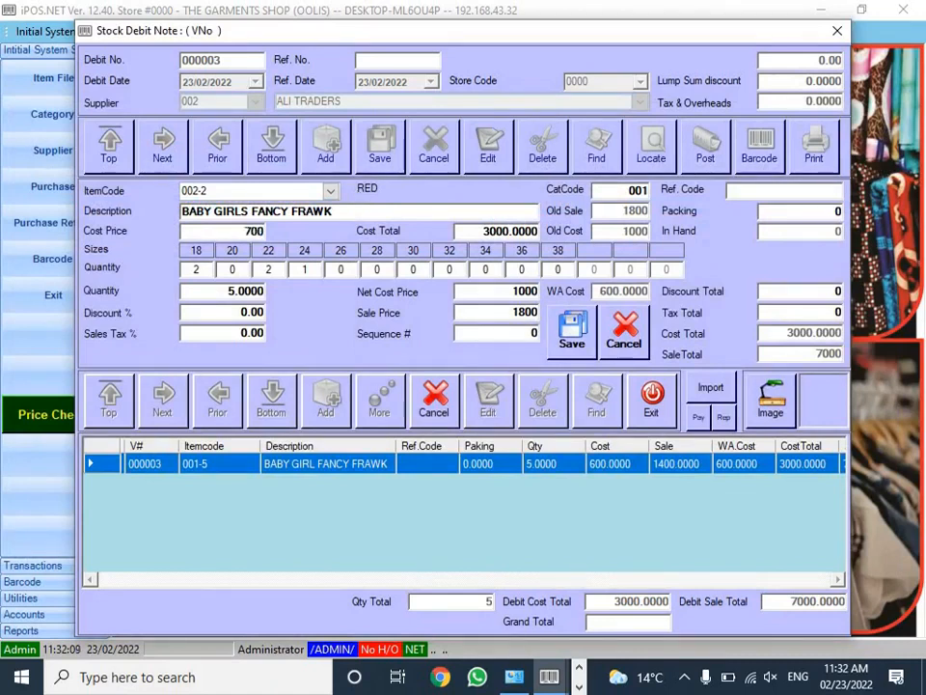
key(Return)
key(Return)
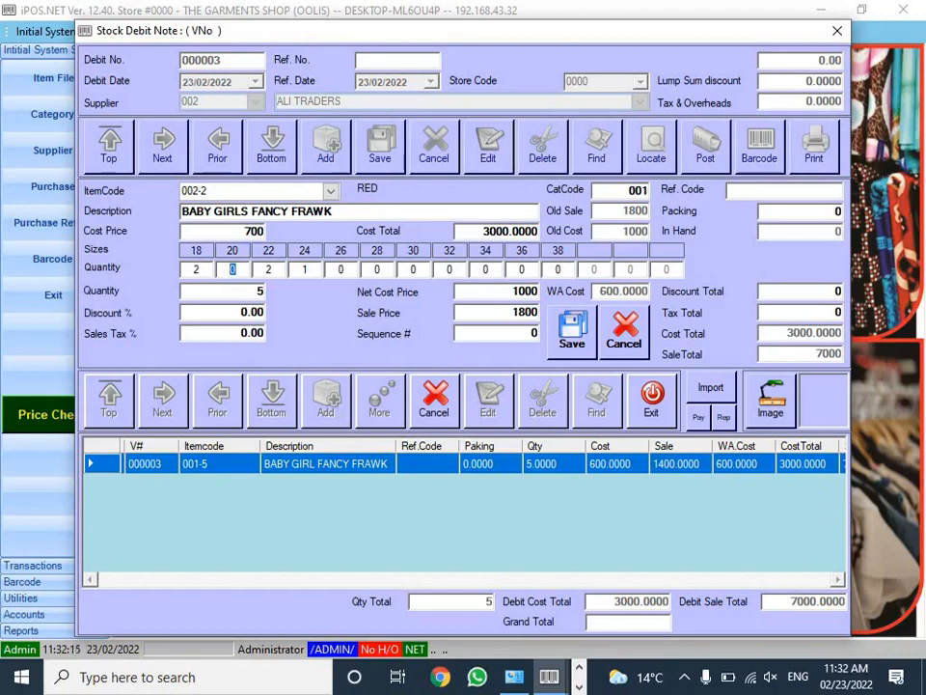
Step: Enter the red frock's quantities: 1 for size 20, 1 for size 22, 5 for size 24 and 2 for size 26
text(1)
key(Return)
text(1)
key(Return)
text(5)
key(Return)
text(2)
key(Return)
Step: Leave the other sizes, discount, tax and sale price as they are, save the 002-2 line and continue adding items
key(Return)
key(Return)
key(Return)
key(Return)
key(Return)
key(Return)
key(Return)
key(Return)
key(Return)
key(Return)
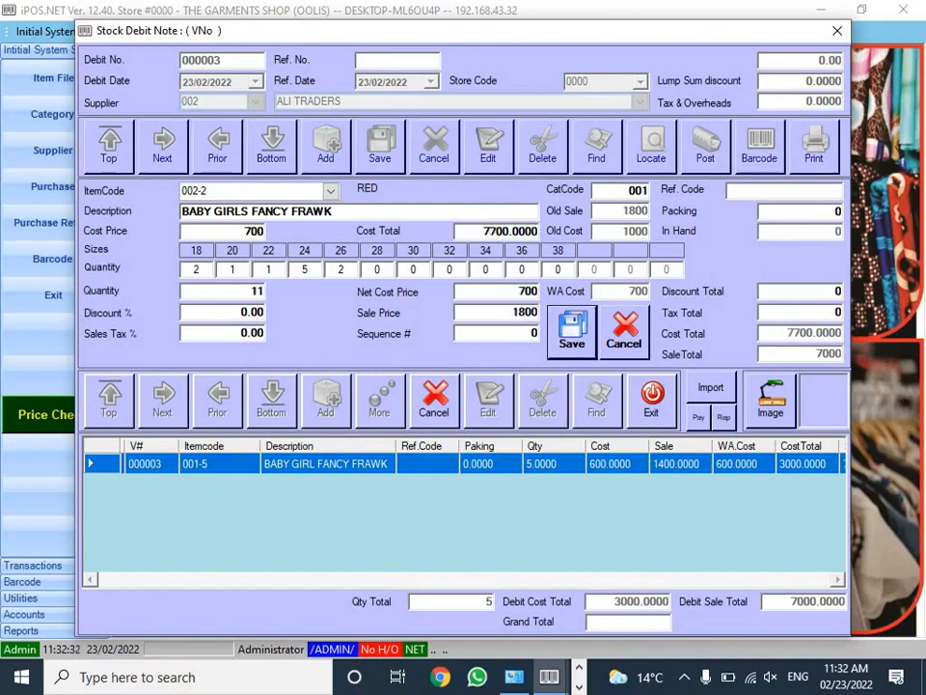
key(Return)
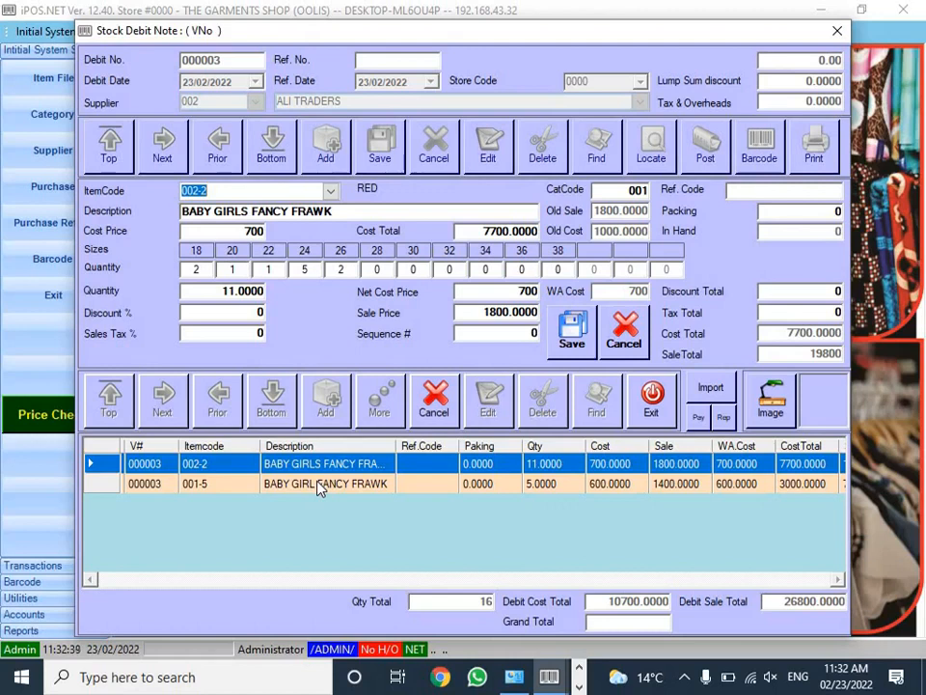
Step: Choose item 003 GUL AHMED COTTON for the next line and set its cost price to 900
text(/)
key(Return)
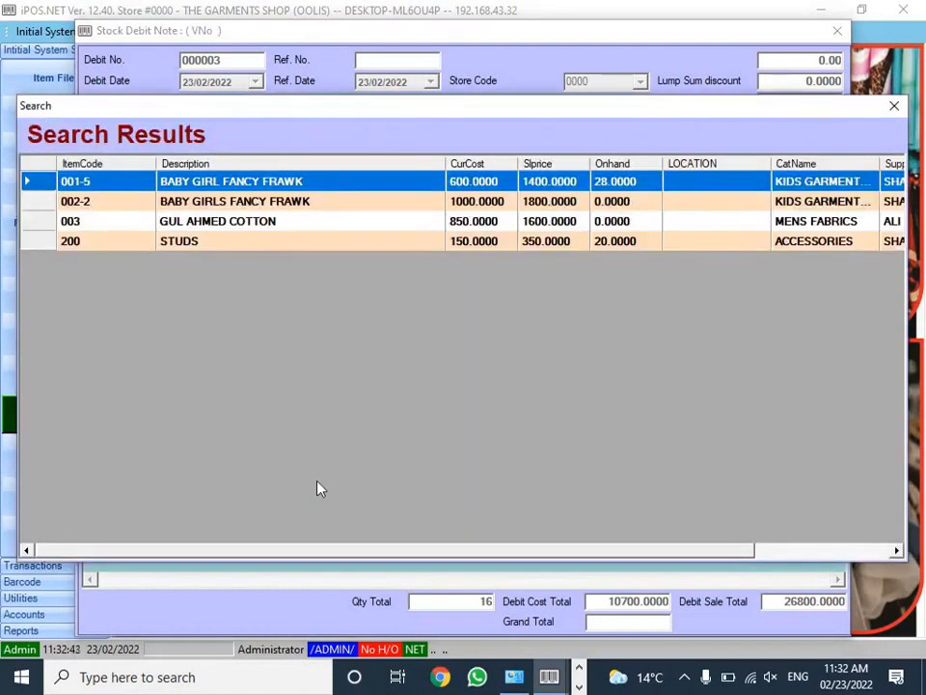
key(Down)
key(Down)
key(Return)
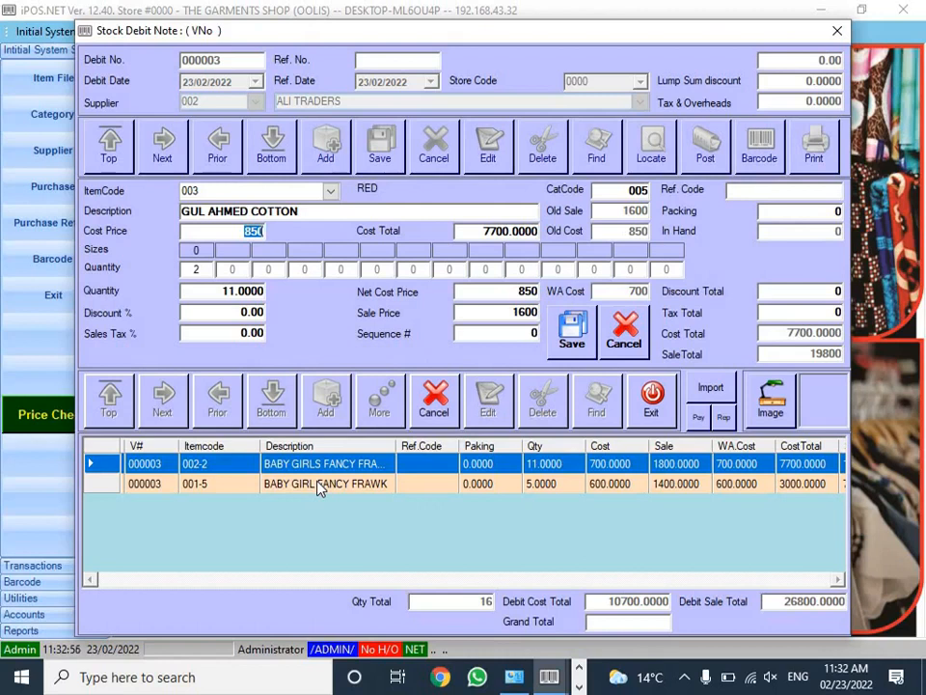
text(900)
key(Return)
key(Return)
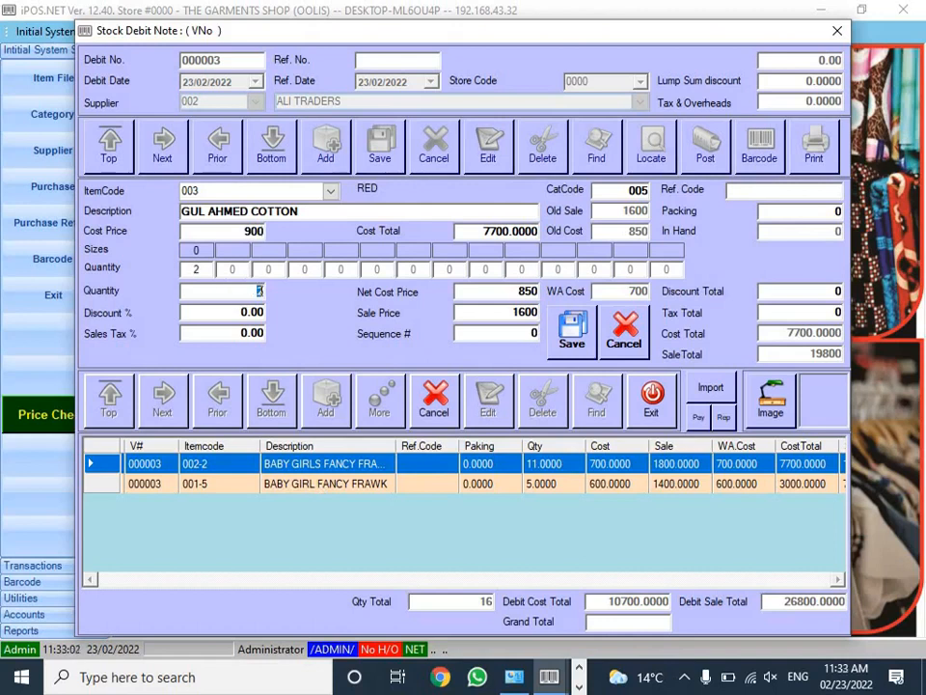
Step: Set the cotton line's quantity to 20, save the line and choose to add more items
click(195, 270)
double_click(185, 270)
text(20)
key(Return)
key(Return)
key(Return)
key(Return)
key(Return)
key(Return)
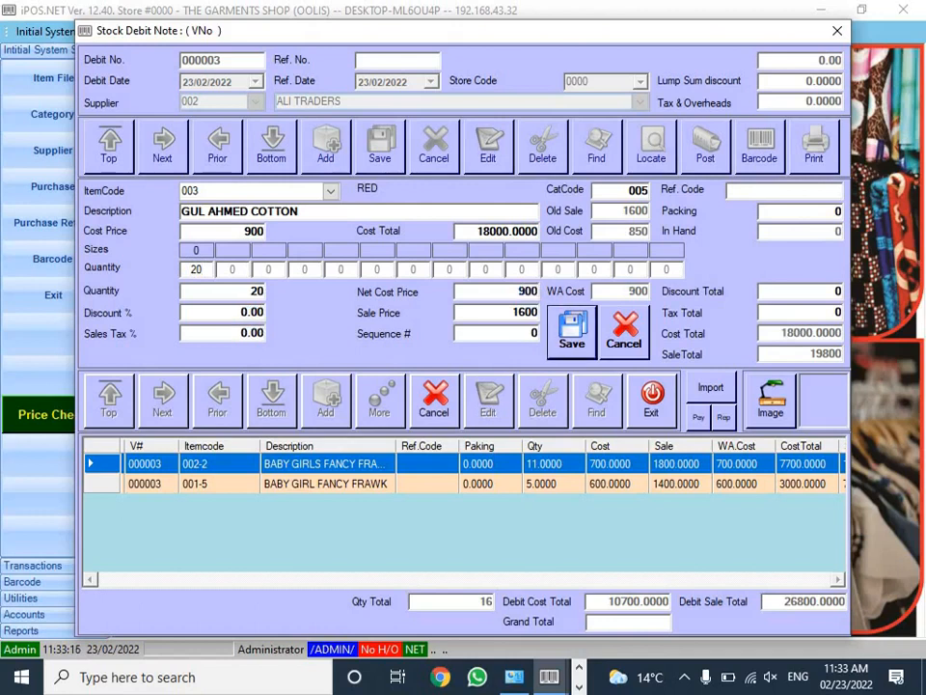
key(Return)
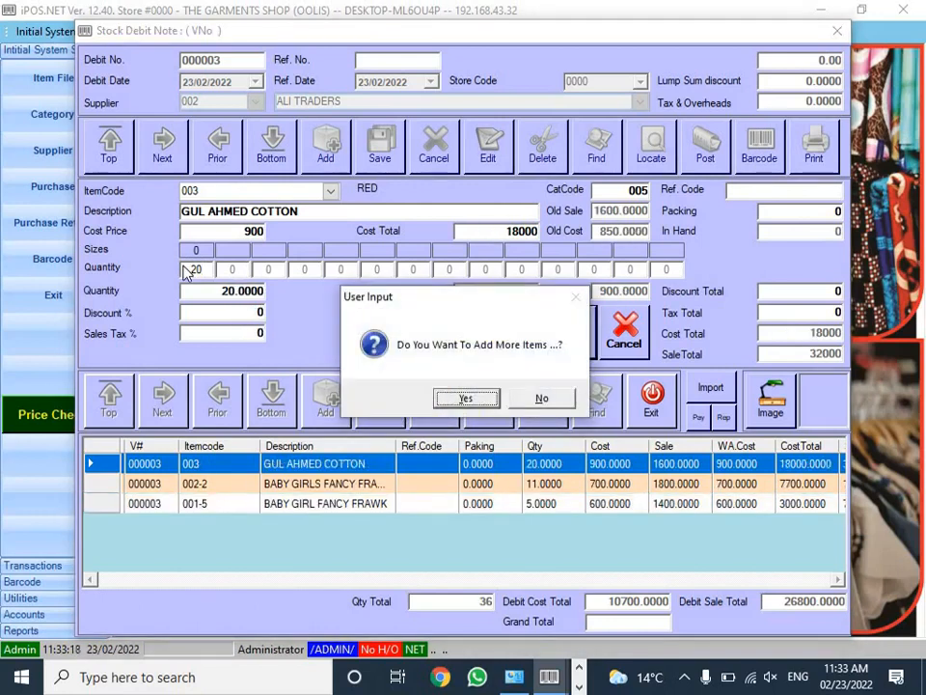
key(Return)
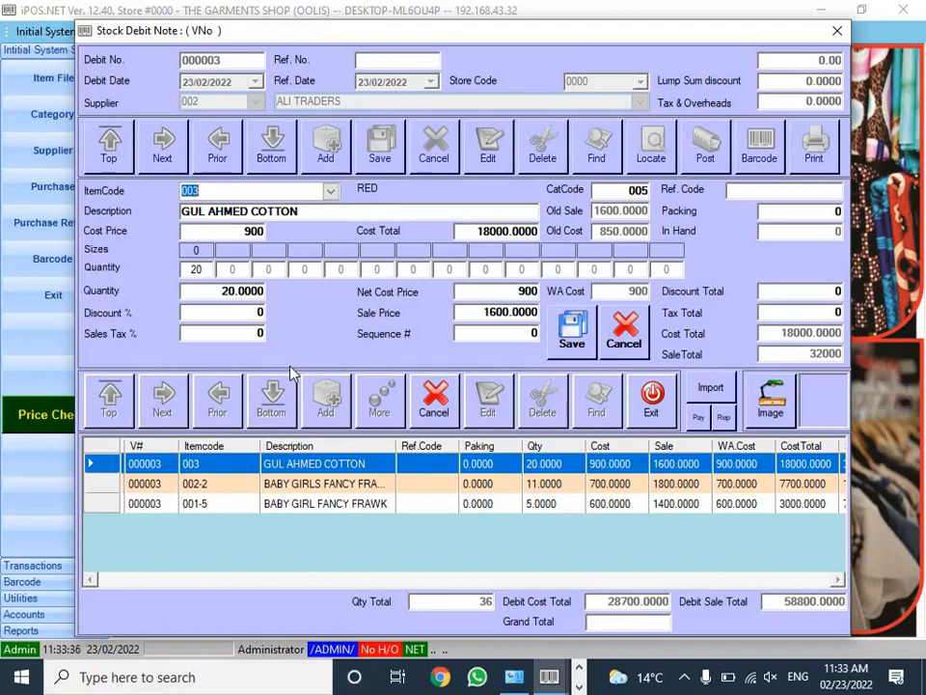
Step: Choose item 200 STUDS for the next line and set its cost price to 170
key(F1)
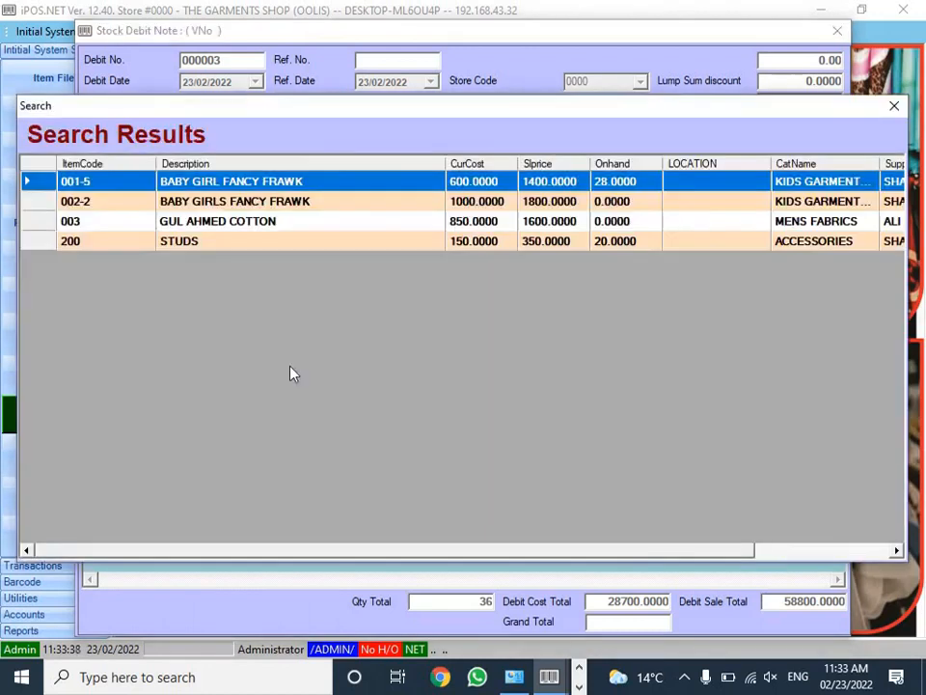
key(Down)
key(Down)
key(Down)
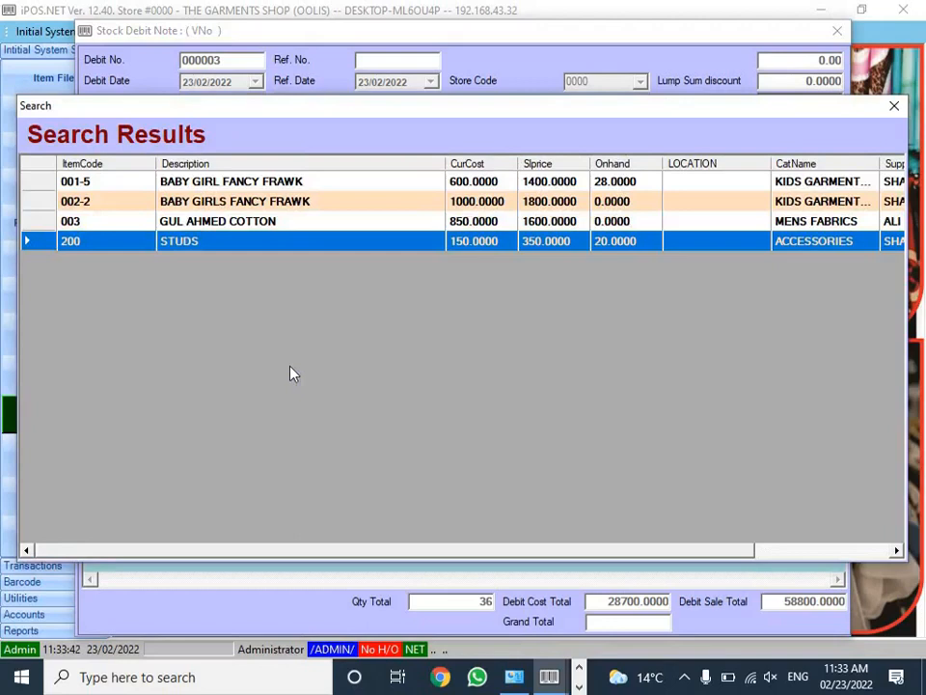
key(Return)
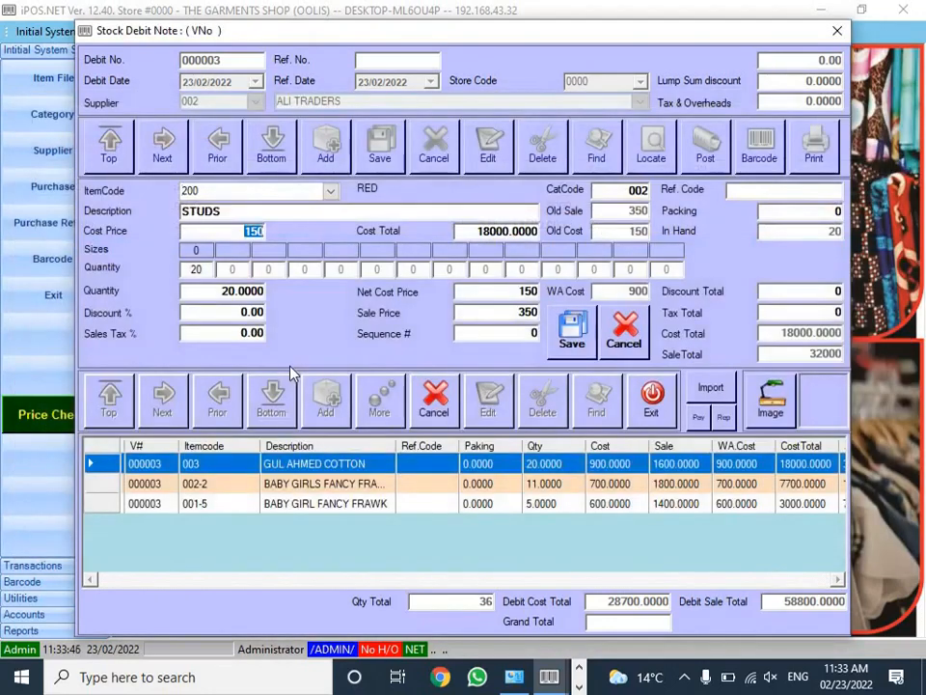
text(170)
key(Return)
Step: Set the STUDS quantity to 50, save the line and decline adding more items
text(50)
key(Return)
key(Return)
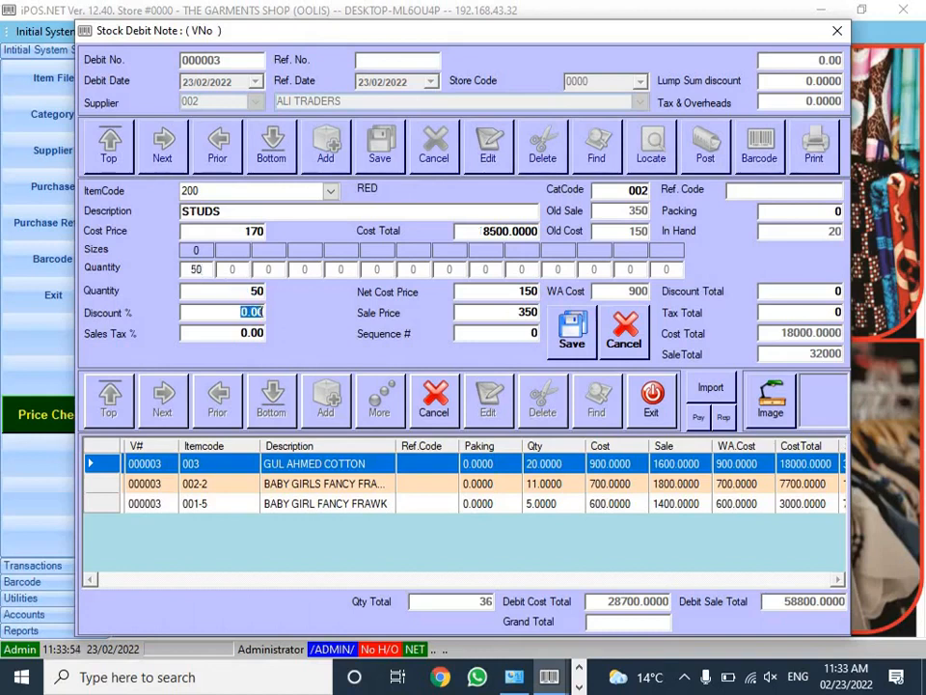
key(Return)
key(Return)
key(Return)
key(Return)
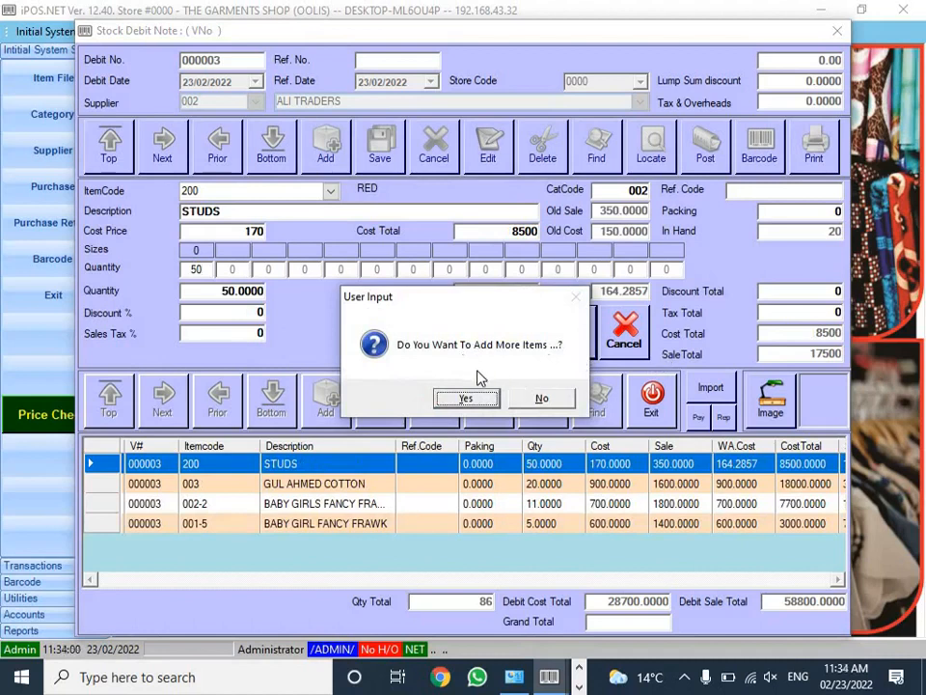
click(538, 400)
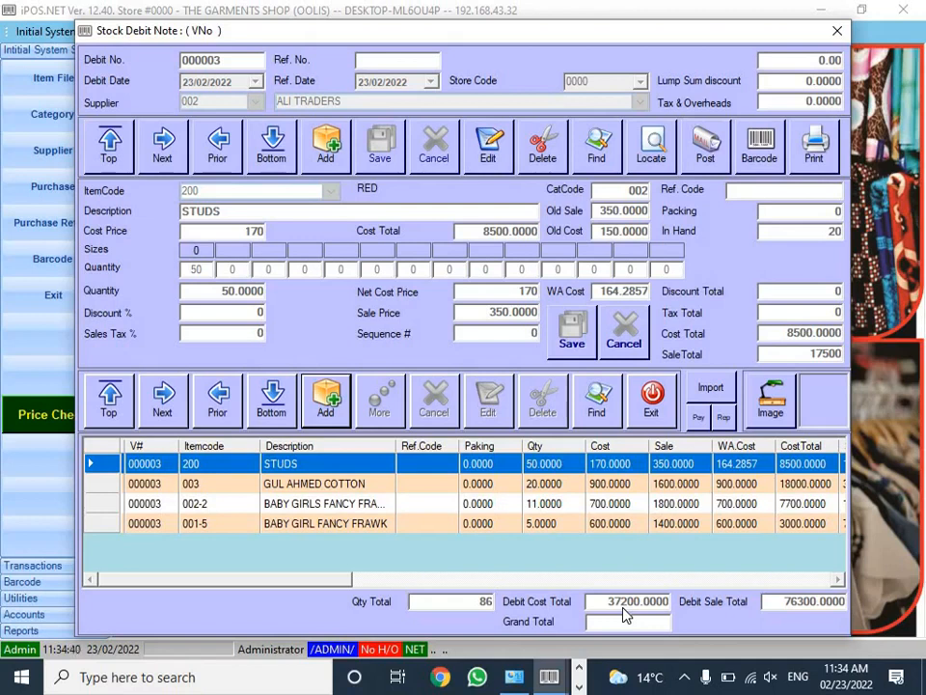
Step: Review the GUL AHMED COTTON, 002-2 and 001-5 lines of the debit note one after another
click(342, 484)
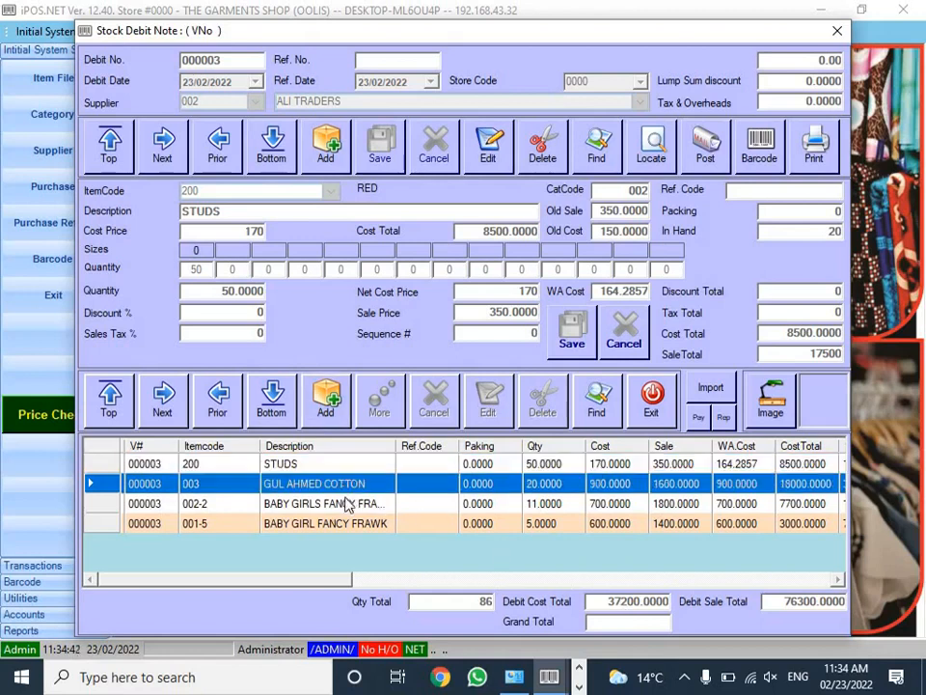
click(356, 506)
click(365, 527)
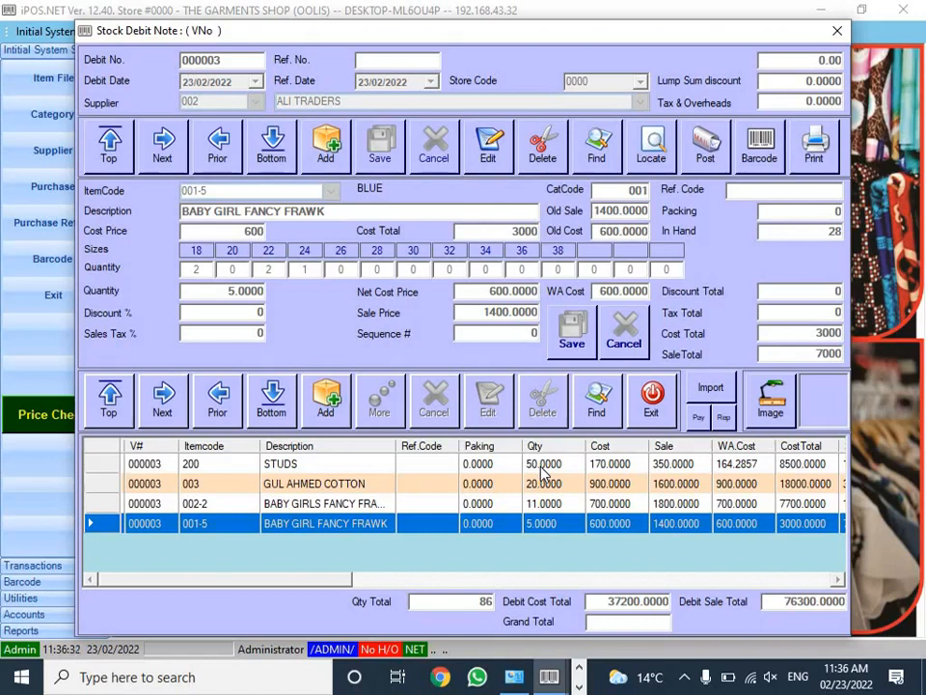
Step: Post debit note 000003 and confirm the posting
click(706, 159)
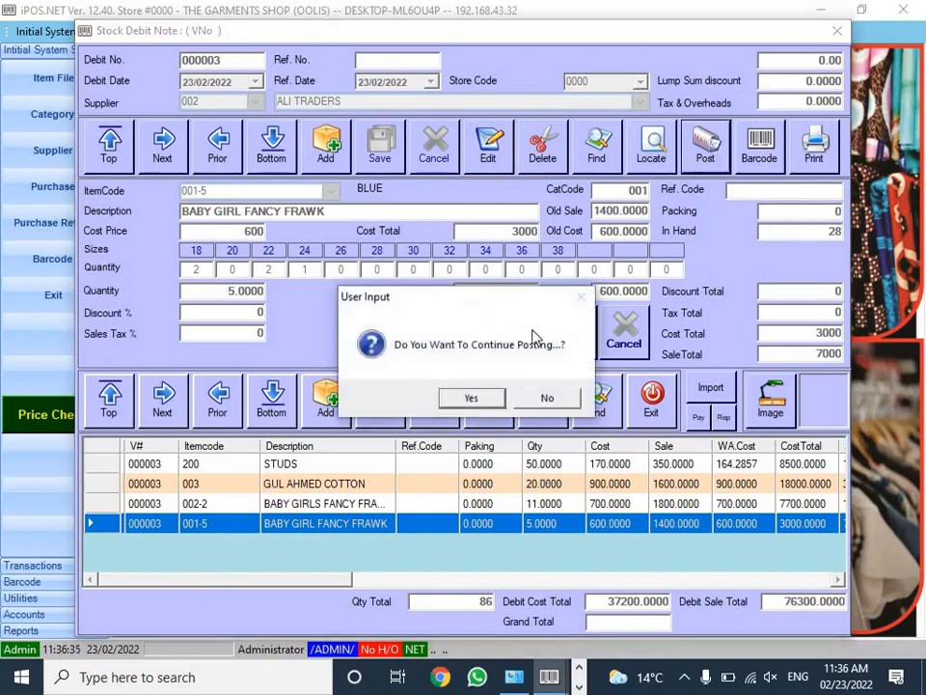
click(463, 399)
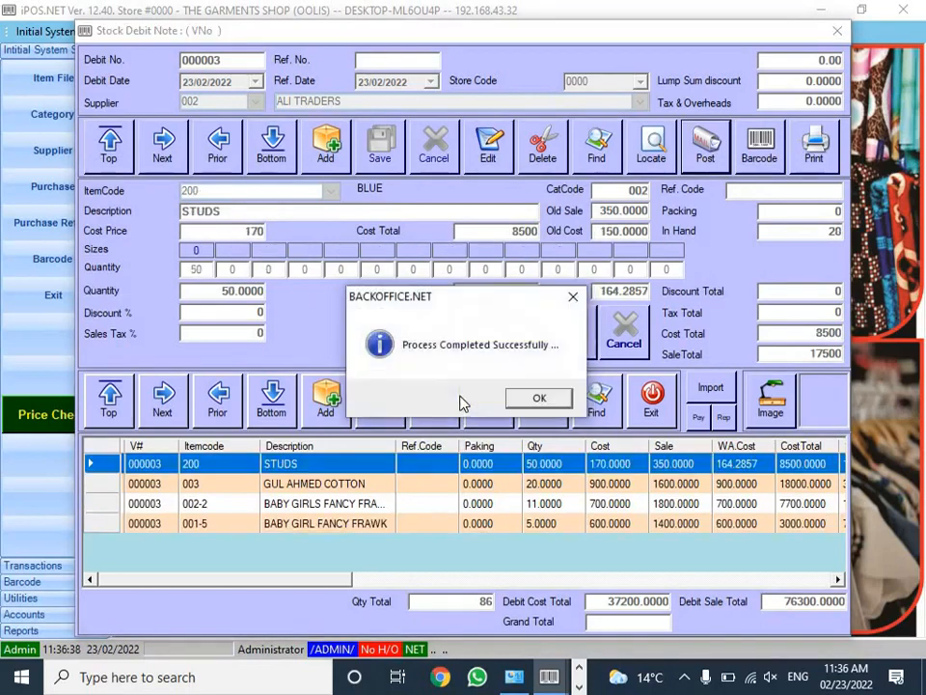
click(541, 398)
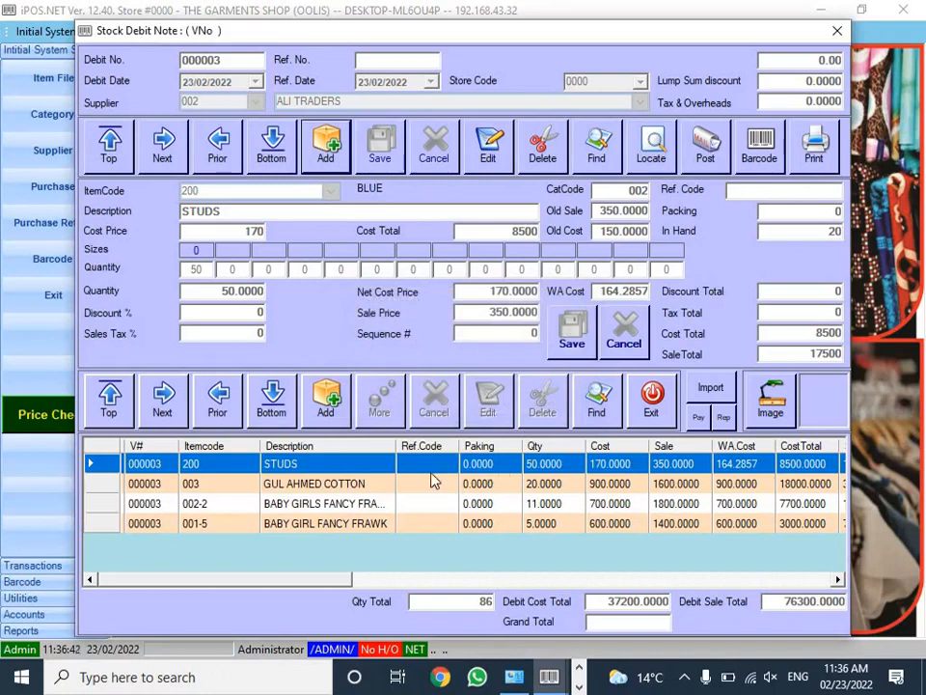
Step: Review the 002-2, 003 and 001-5 lines of the posted debit note and close the Stock Debit Note
click(415, 503)
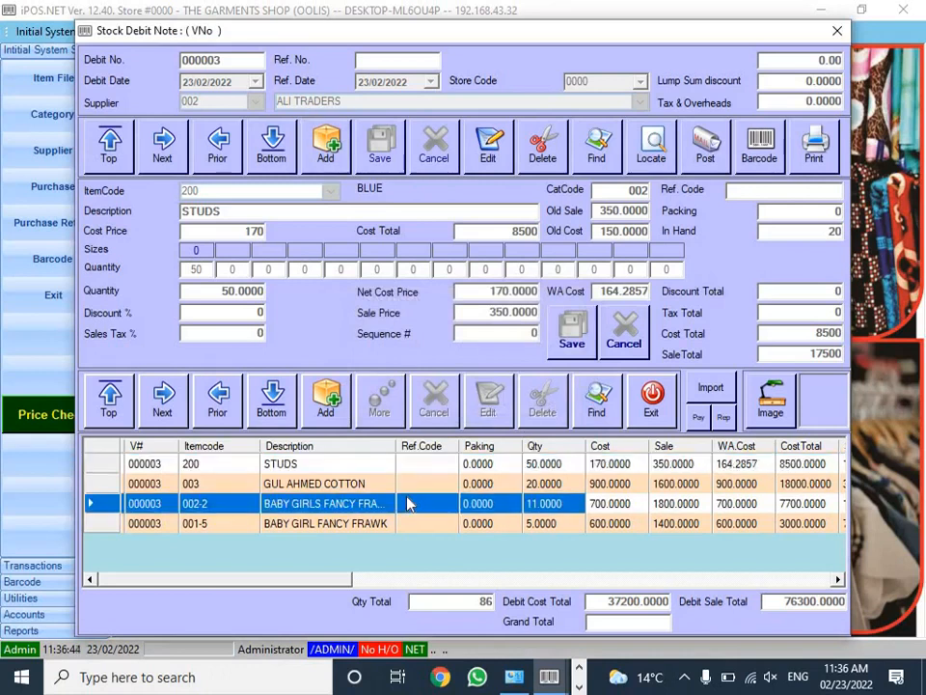
click(420, 488)
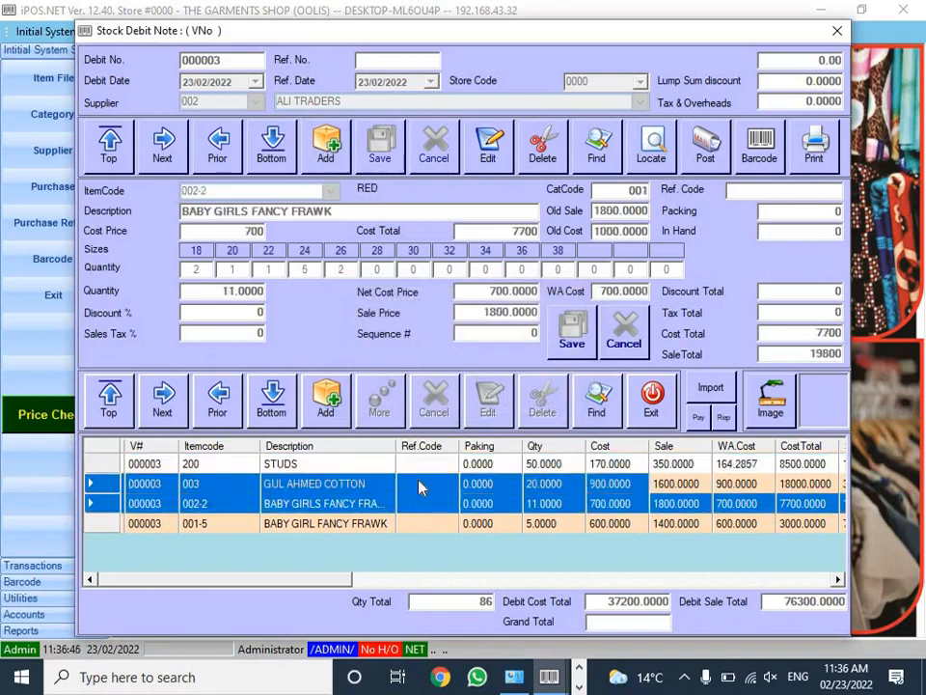
click(456, 525)
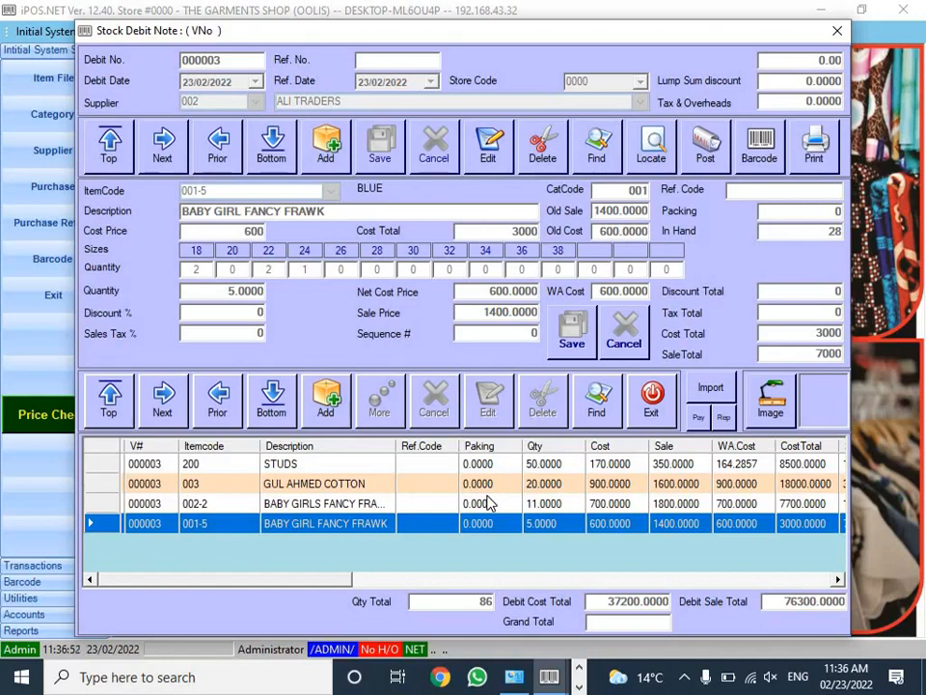
click(650, 396)
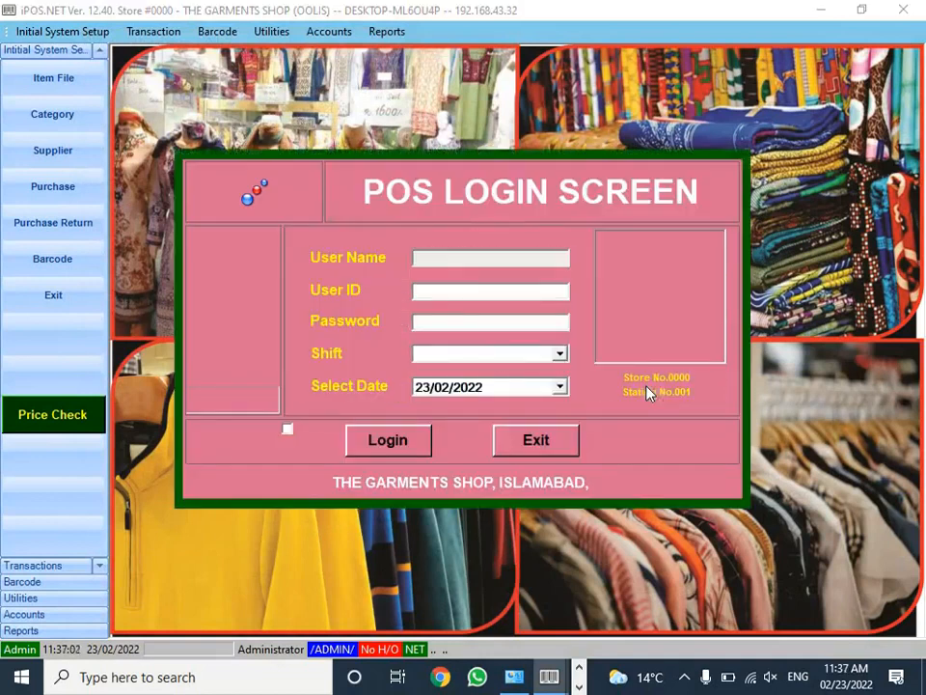
Step: Log in to the POS sales screen with the cashier's user ID, the account password and shift MOR, and exit it
text(ALI)
text(***)
key(Return)
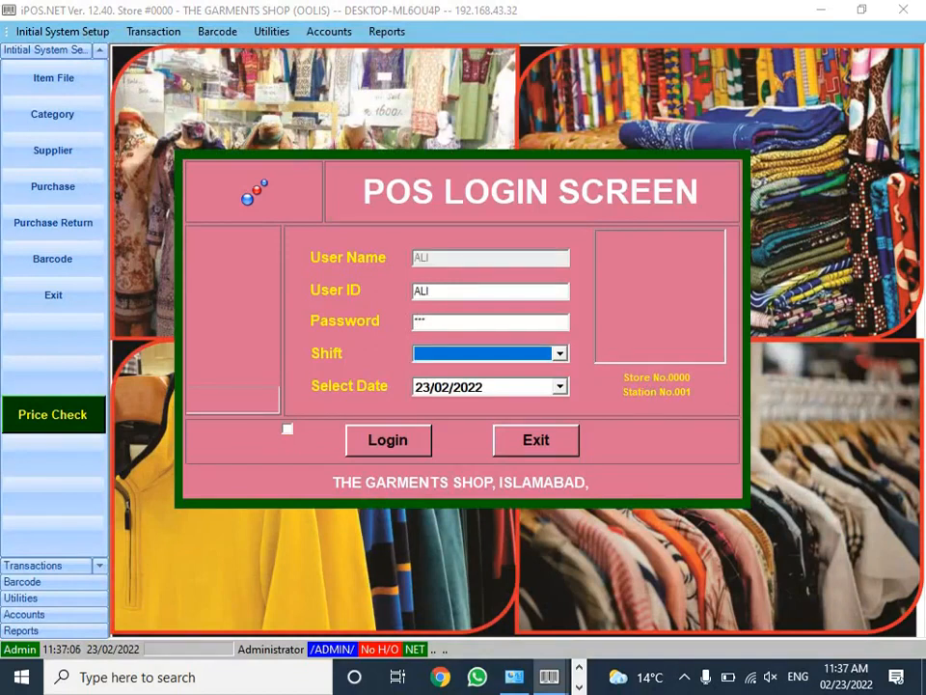
key(Down)
key(Down)
key(Return)
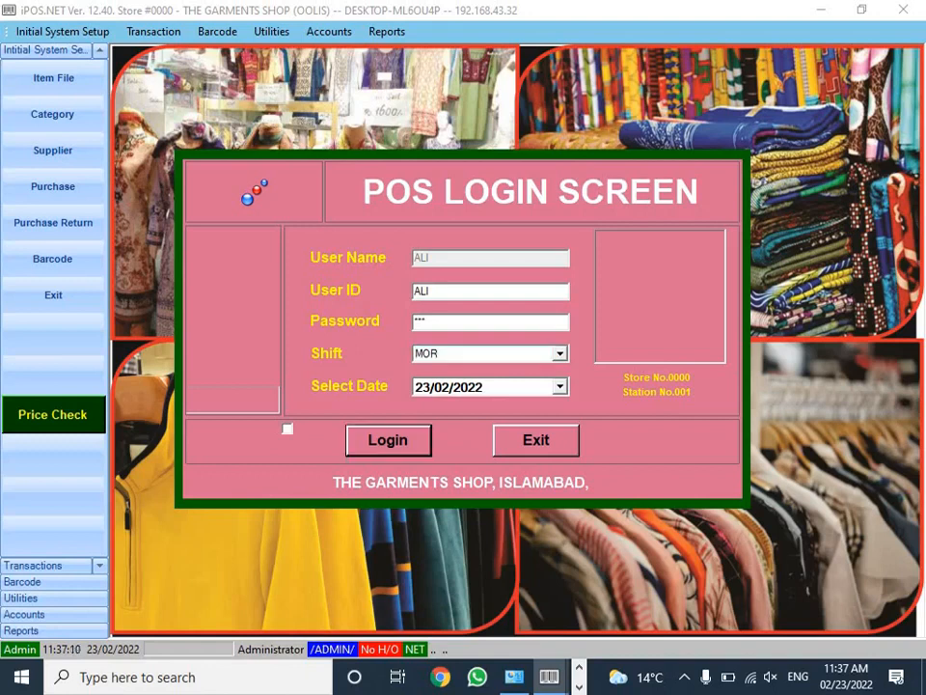
key(Return)
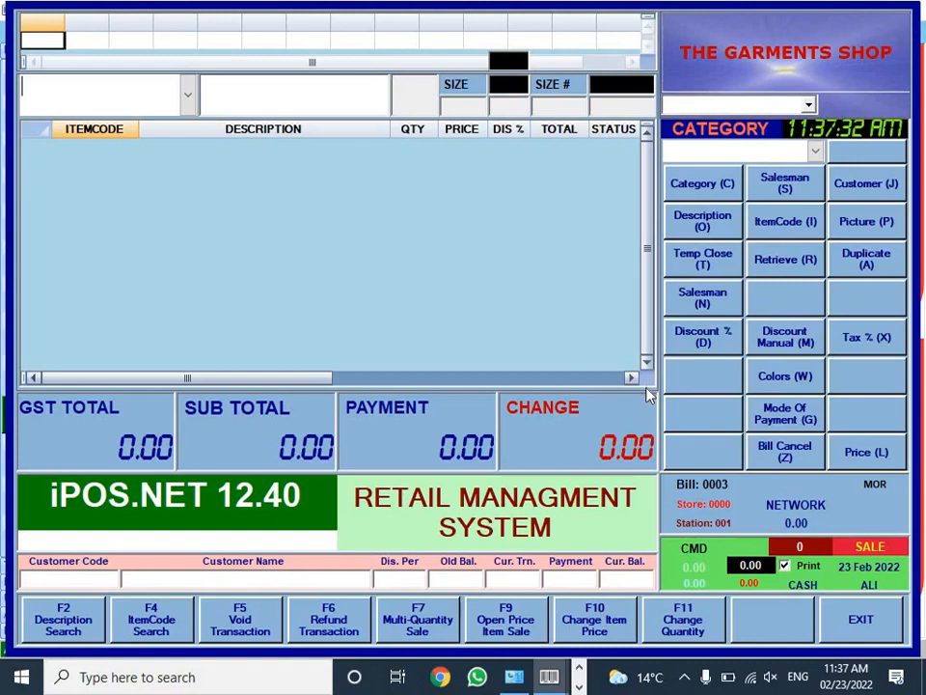
click(839, 620)
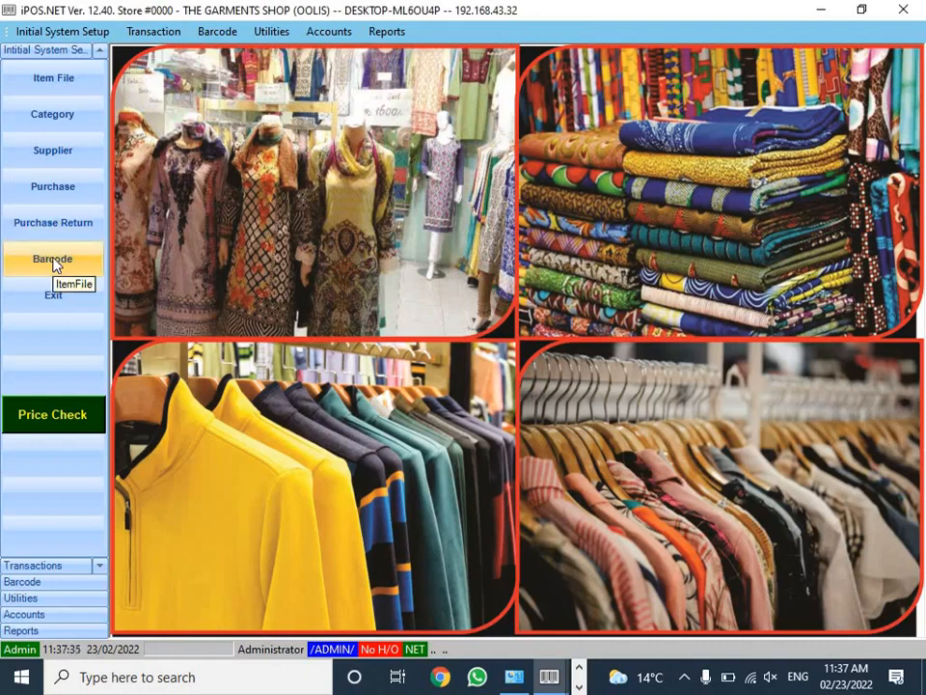
Step: Start a new entry in the Alpha-Numeric Barcode form for item 002-2 BABY GIRLS FANCY FRAWK
click(54, 260)
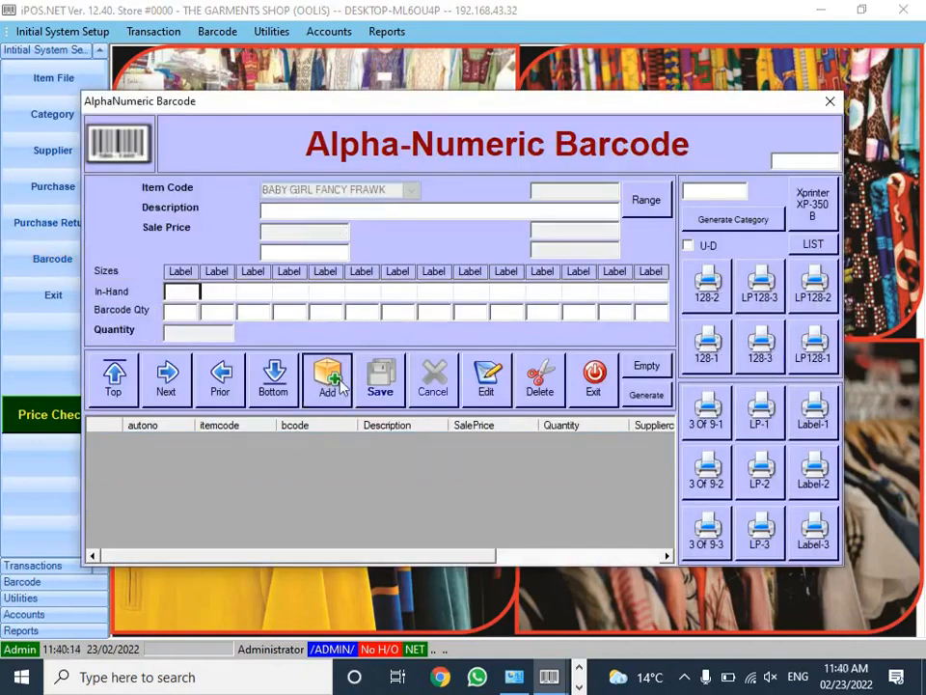
click(337, 385)
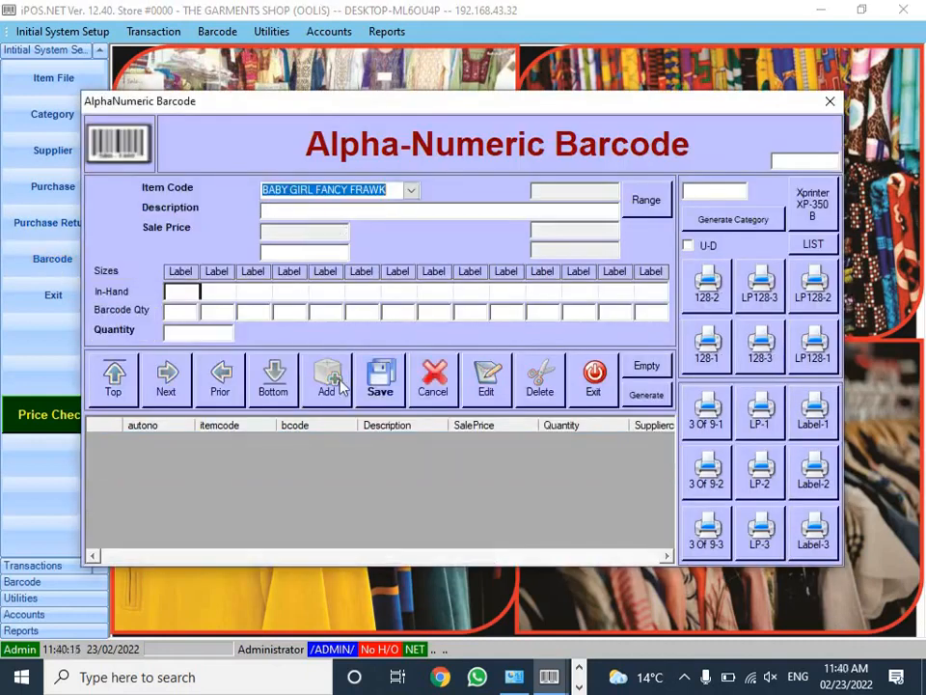
click(411, 192)
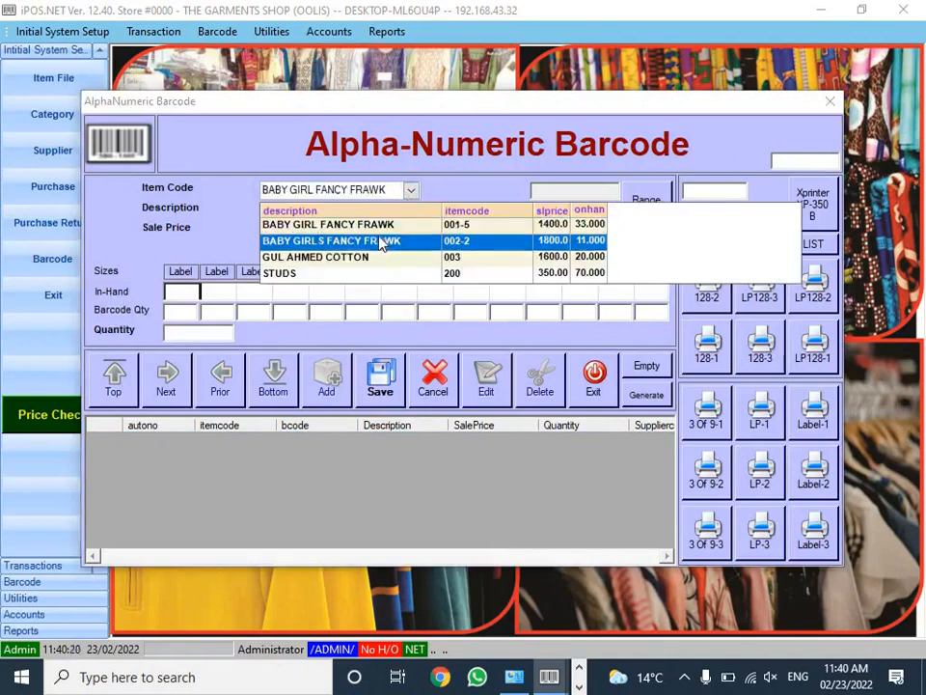
click(382, 244)
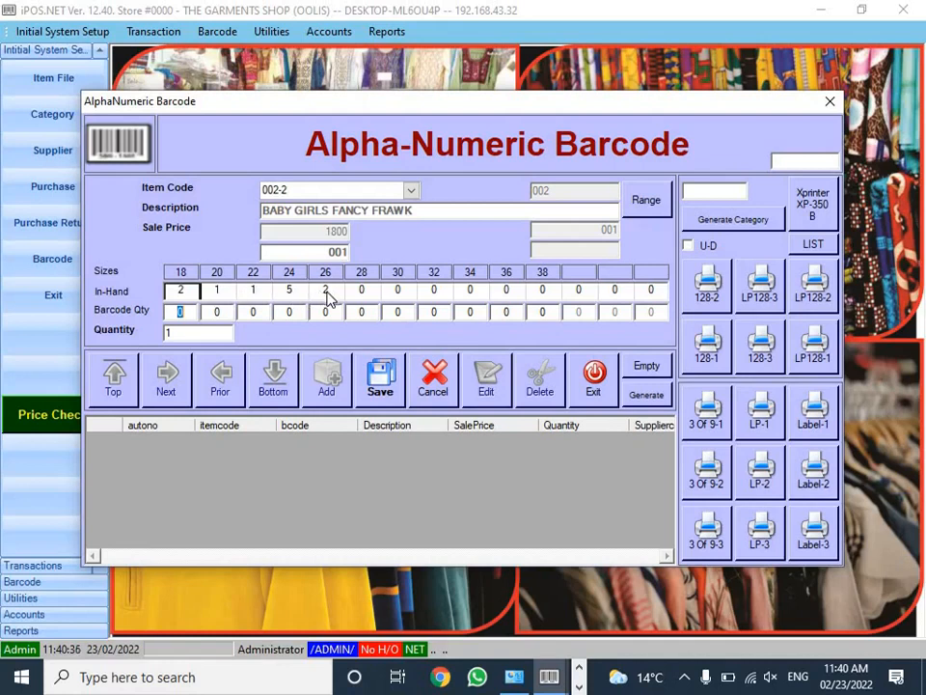
Step: Set the barcode quantity to 1 for sizes 18, 24 and 26 of item 002-2 and add these labels to the barcode list
text(1)
key(Tab)
key(Tab)
key(Tab)
text(1)
key(Tab)
text(1)
key(Tab)
key(Tab)
key(Tab)
key(Tab)
key(Return)
key(Return)
key(Return)
key(Return)
key(Return)
key(Return)
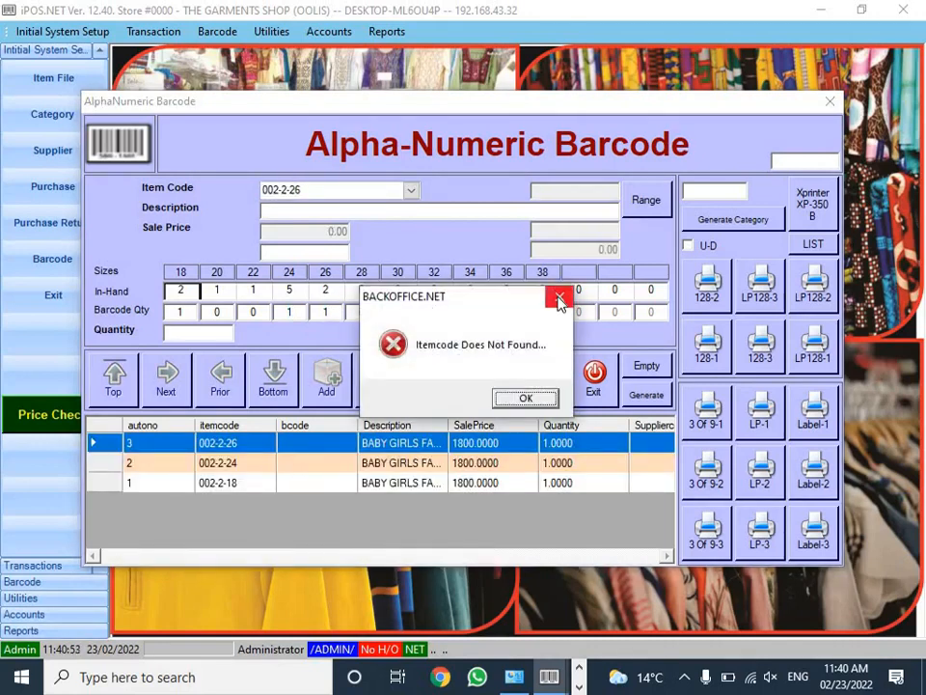
click(559, 296)
click(411, 191)
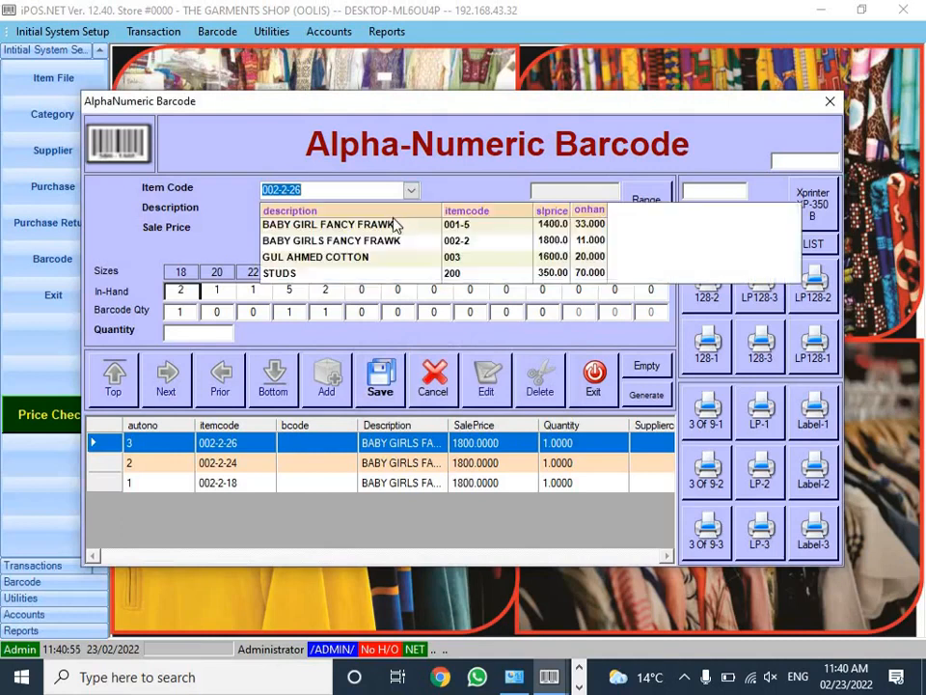
click(390, 225)
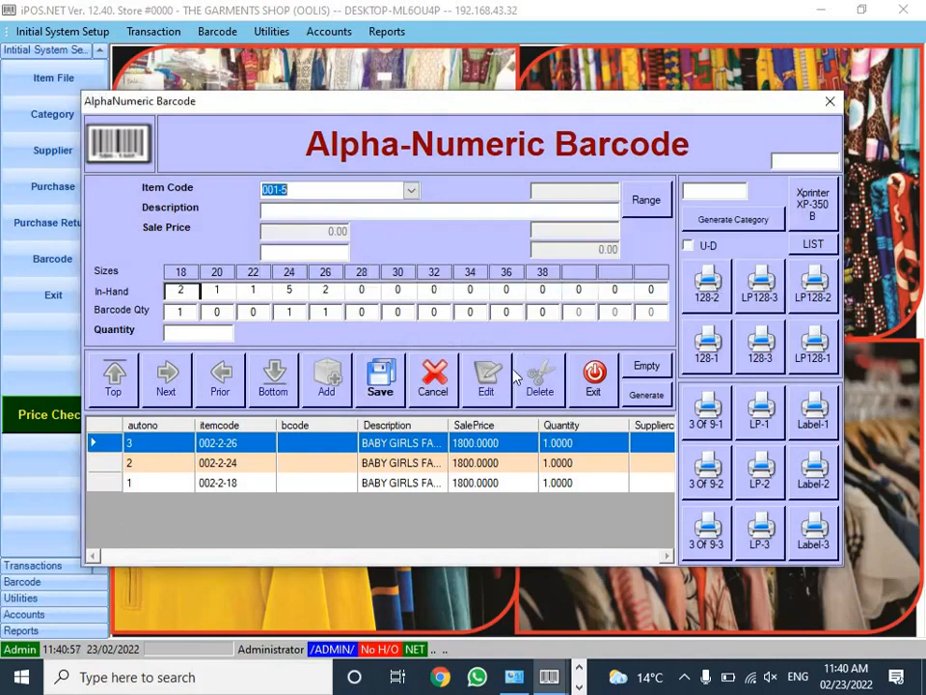
click(426, 386)
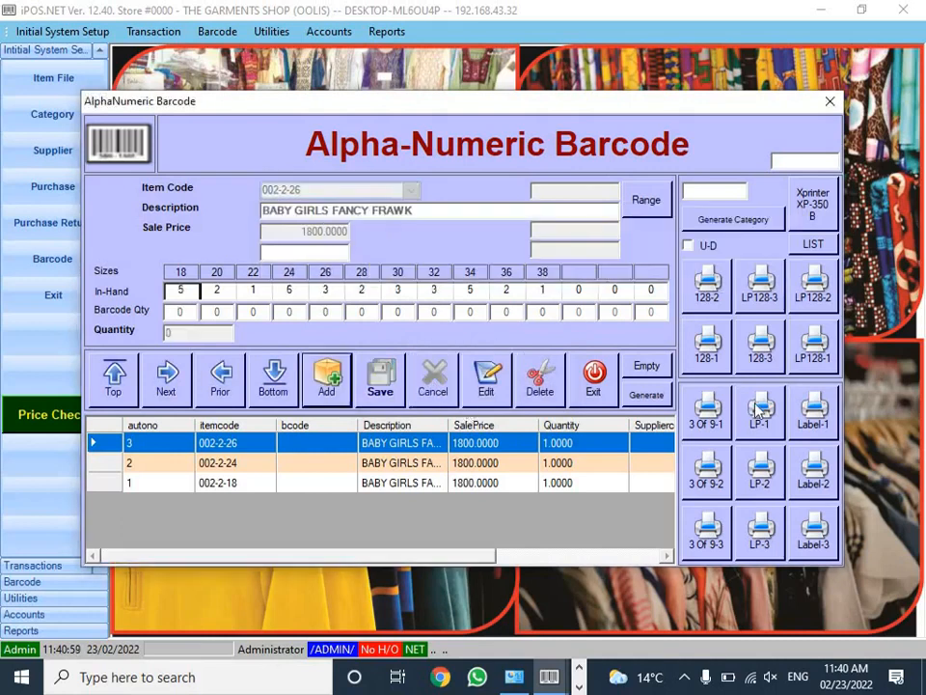
Step: Generate the LP-1 barcode labels for CutePDF Writer on A4 landscape, check the preview, and close it and the barcode form
click(659, 381)
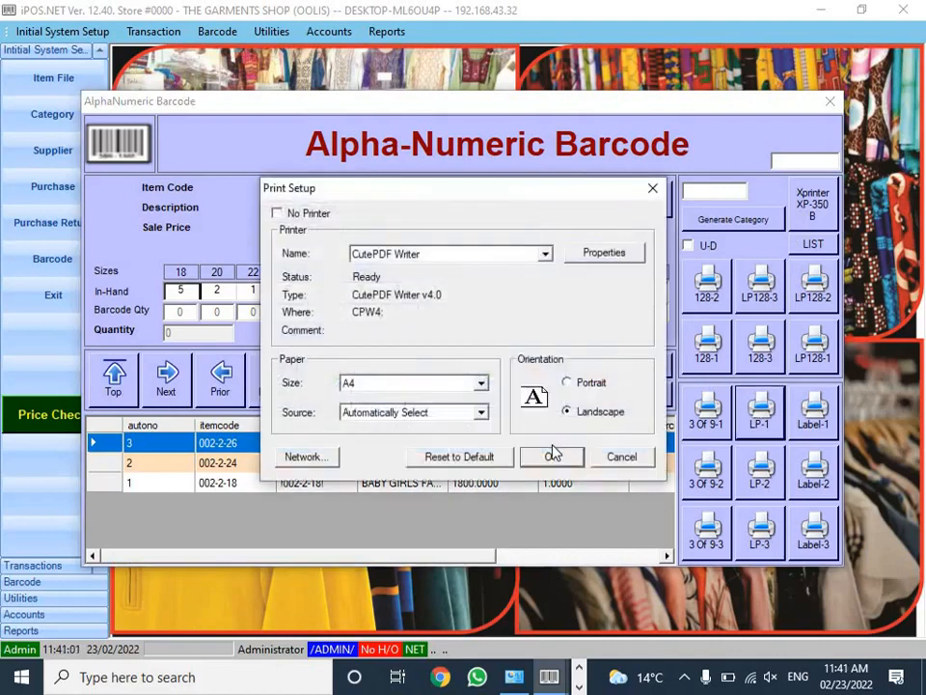
click(557, 452)
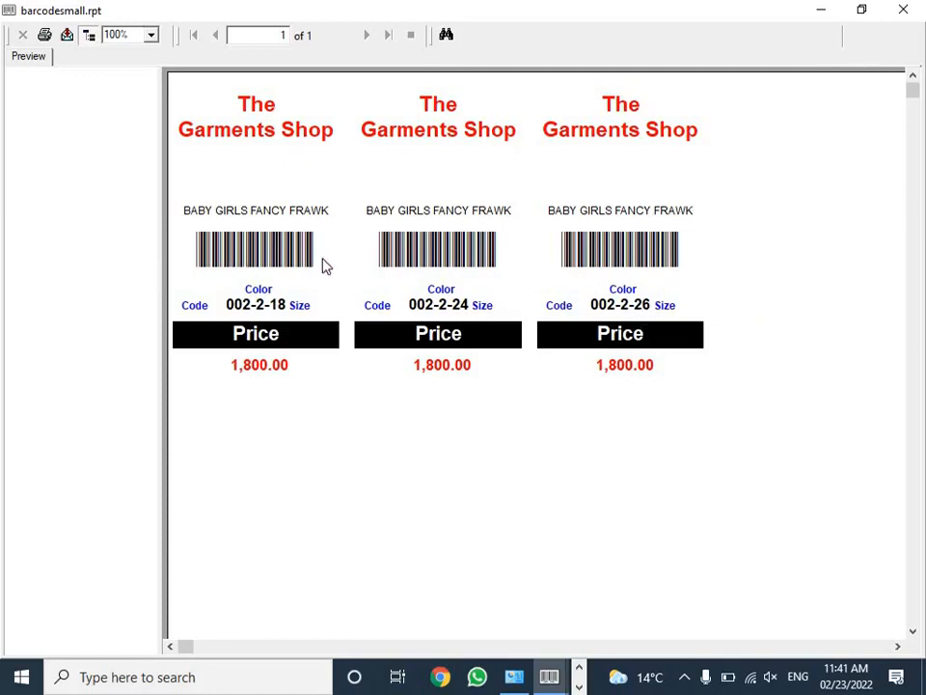
click(903, 10)
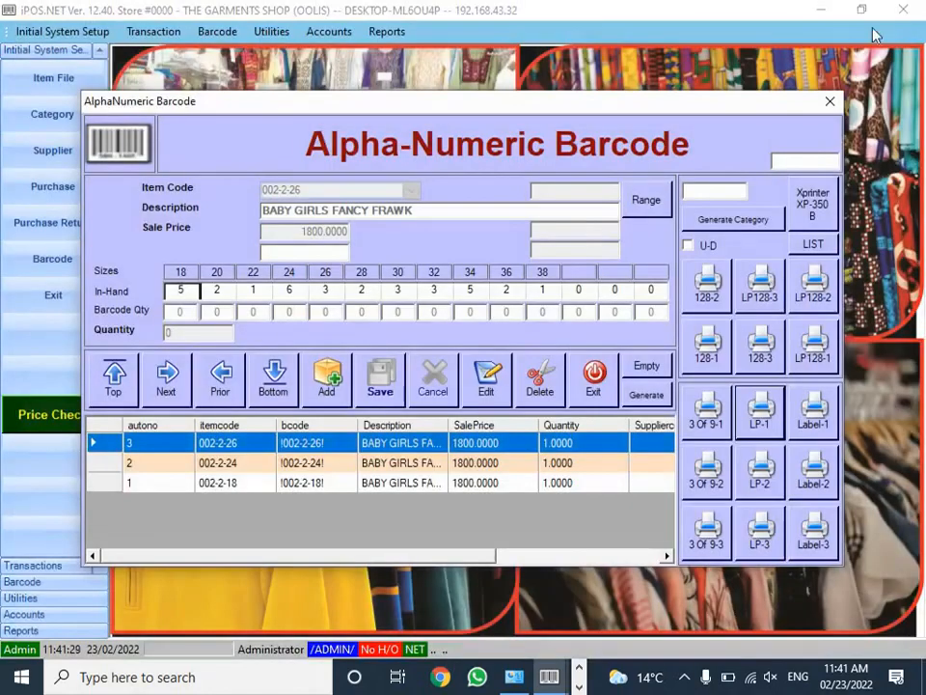
click(612, 373)
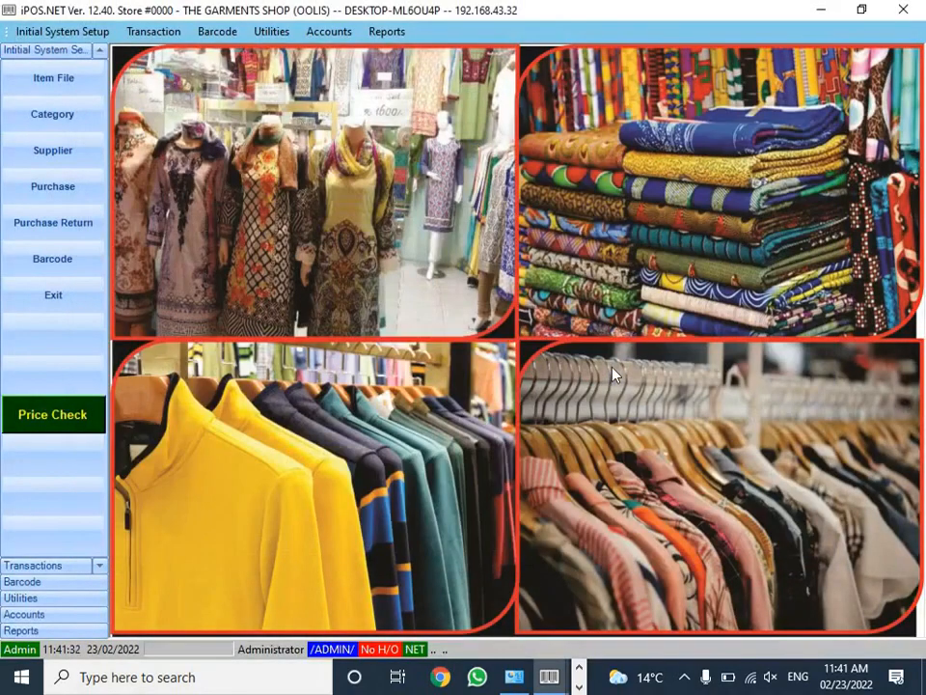
Step: Log in to the POS sales screen with the cashier's user ID, the account password and shift EVE
text(ALI)
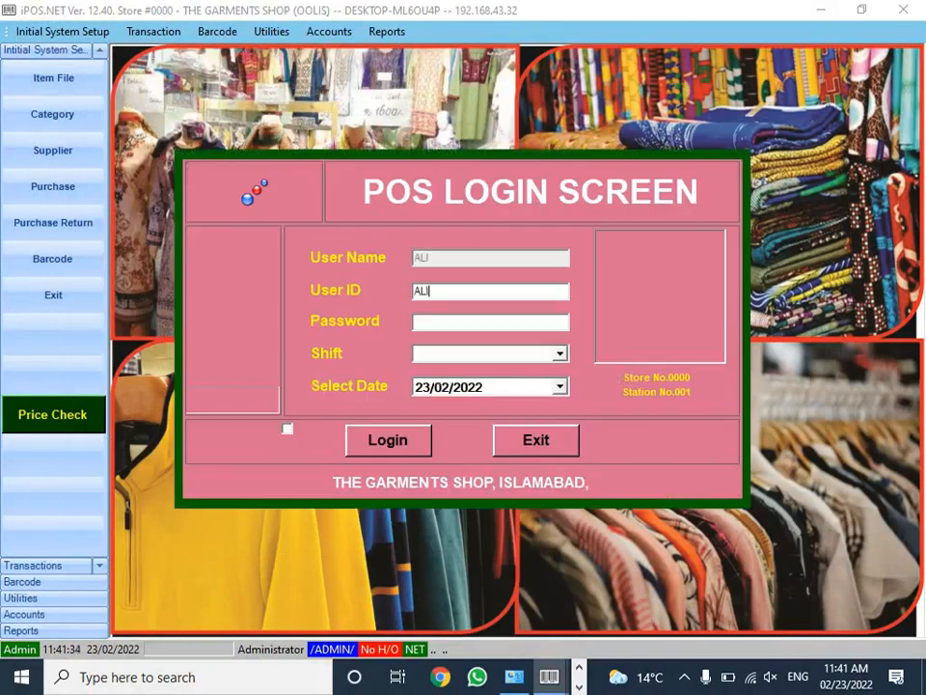
key(Tab)
text(***)
key(Tab)
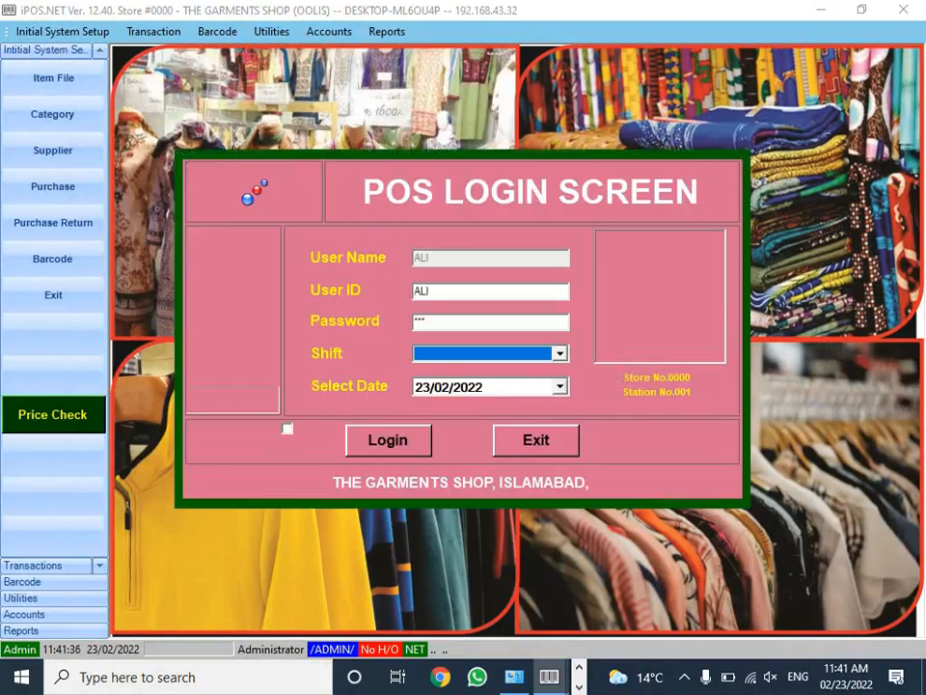
key(Down)
key(Return)
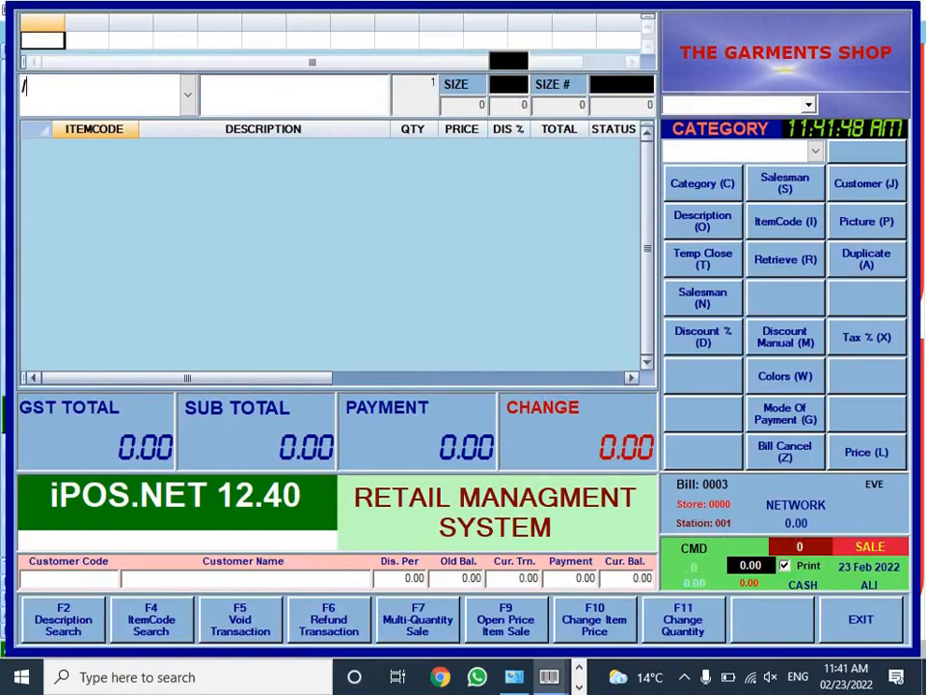
Step: Look up item 002-2 in the item search and add its size 22 to the bill as 002-2-22
key(Return)
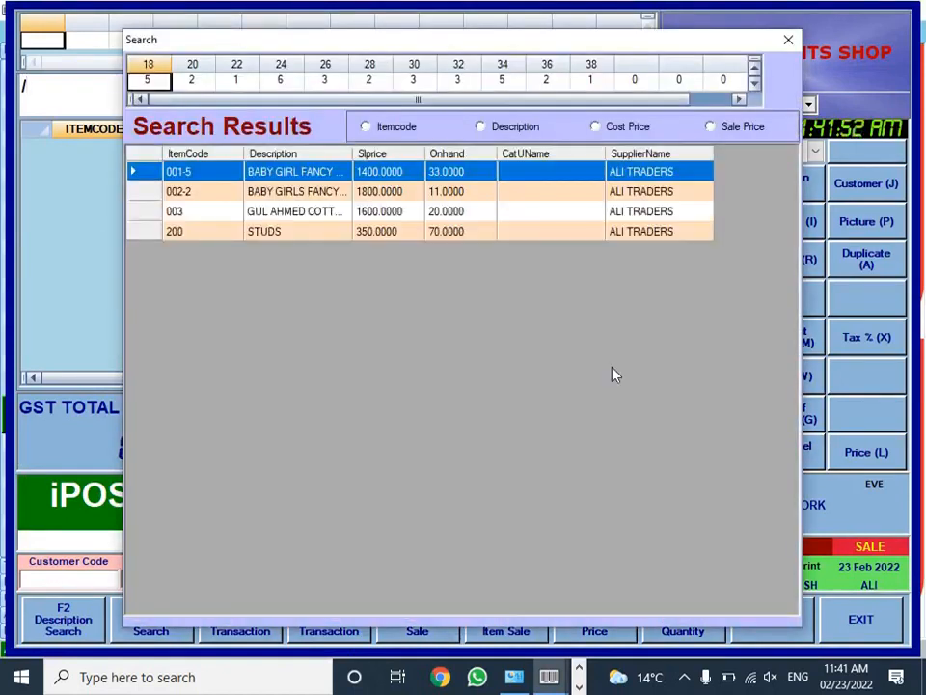
key(Down)
key(Return)
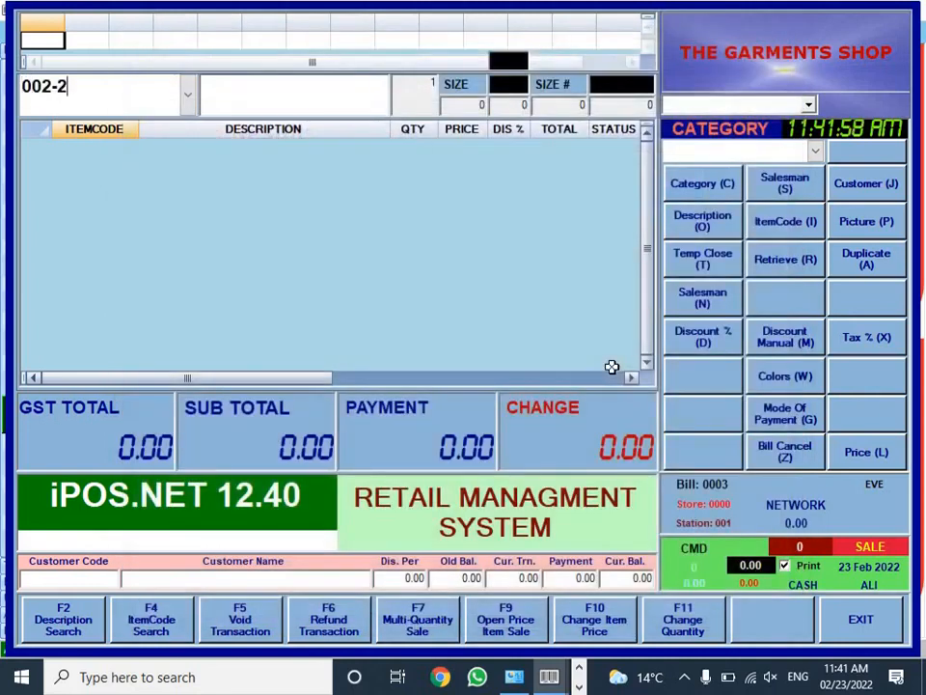
text(-)
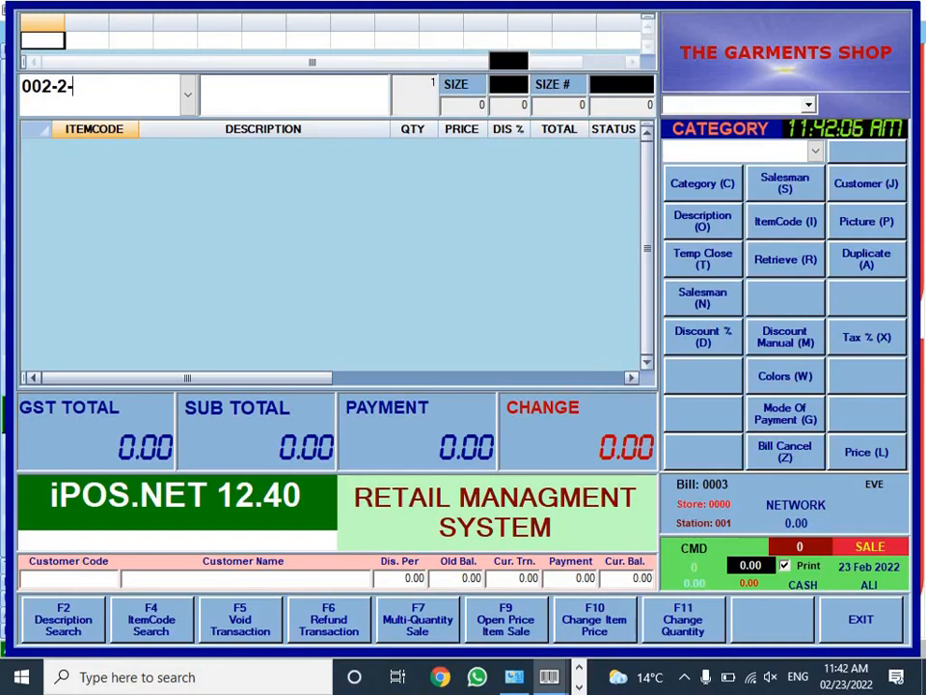
text(22)
key(Return)
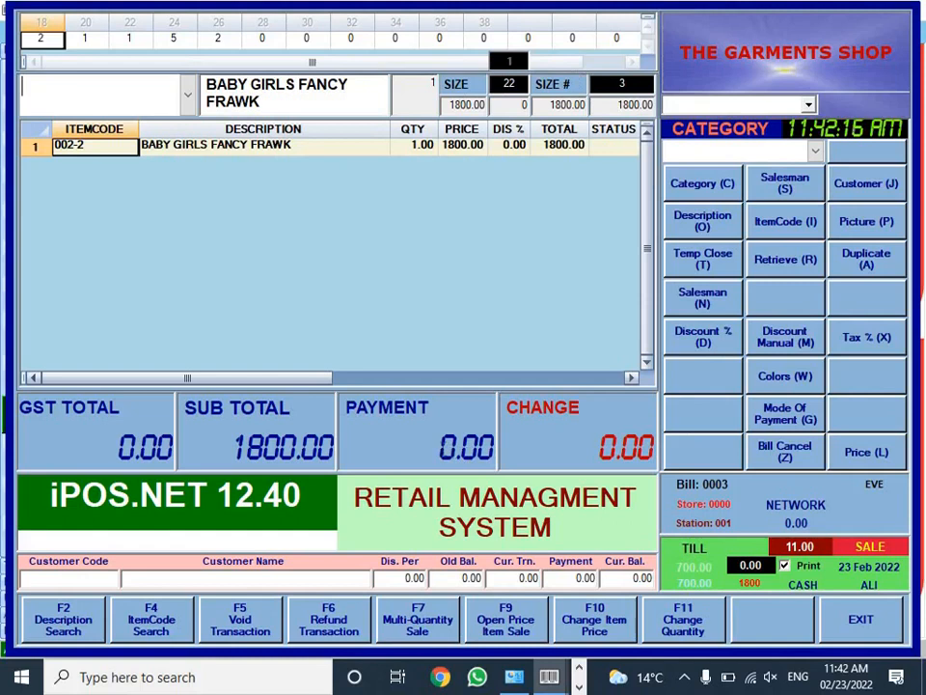
Step: Complete the sale with a payment of 2000 and save the bill as Crystal Reports ActiveX Designer - rptbillSG, replacing the existing PDF
key(Return)
text(2000)
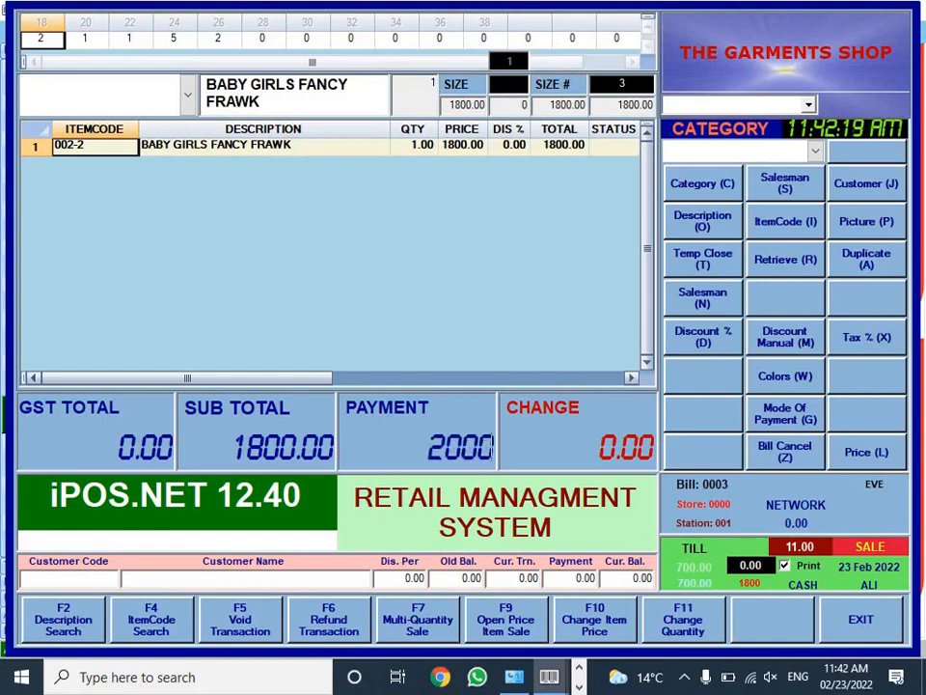
key(Return)
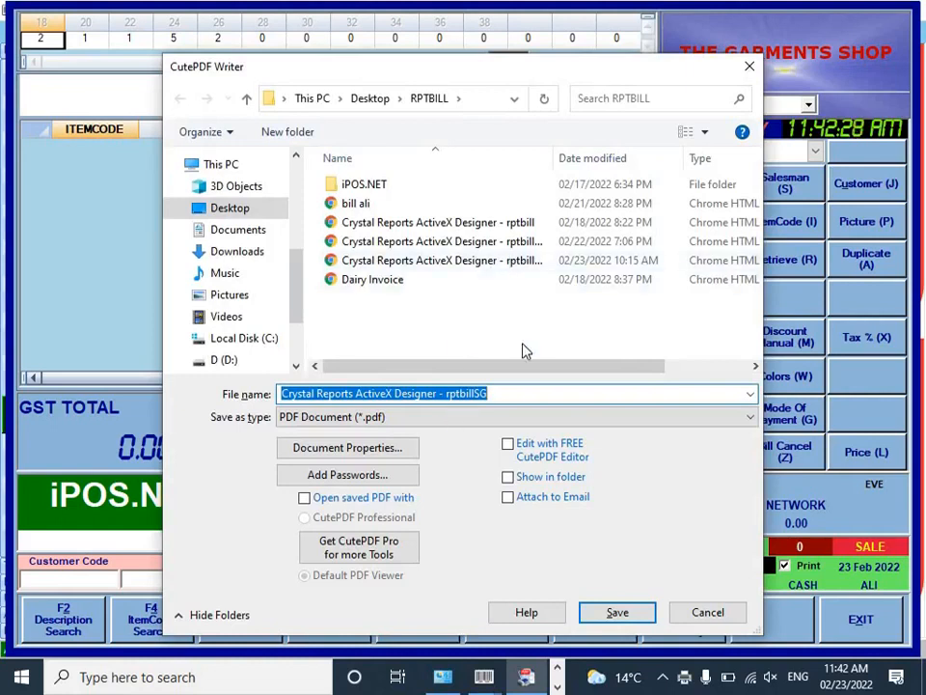
click(620, 612)
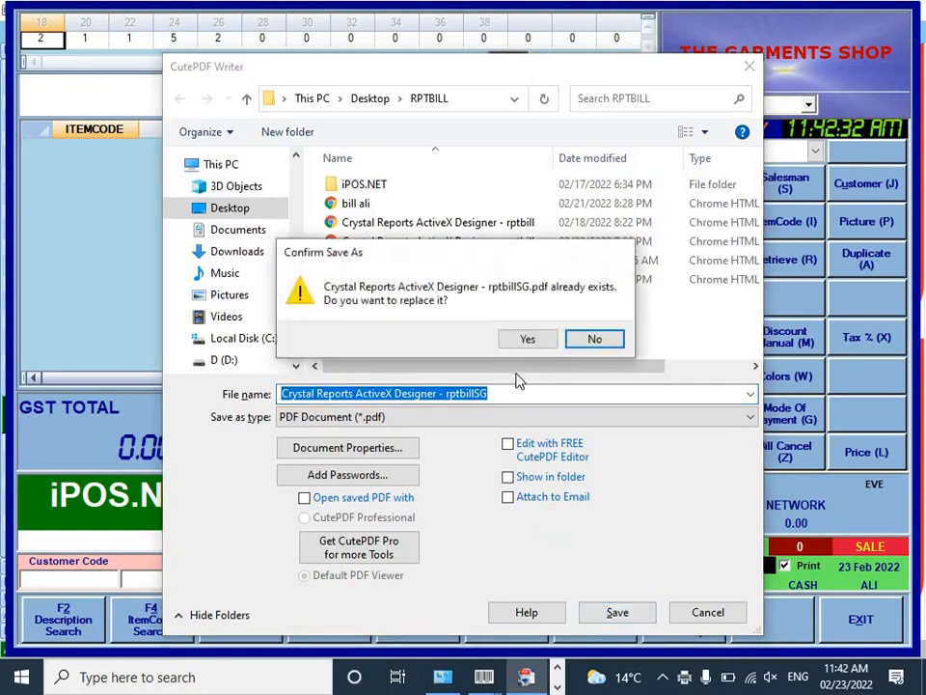
click(521, 341)
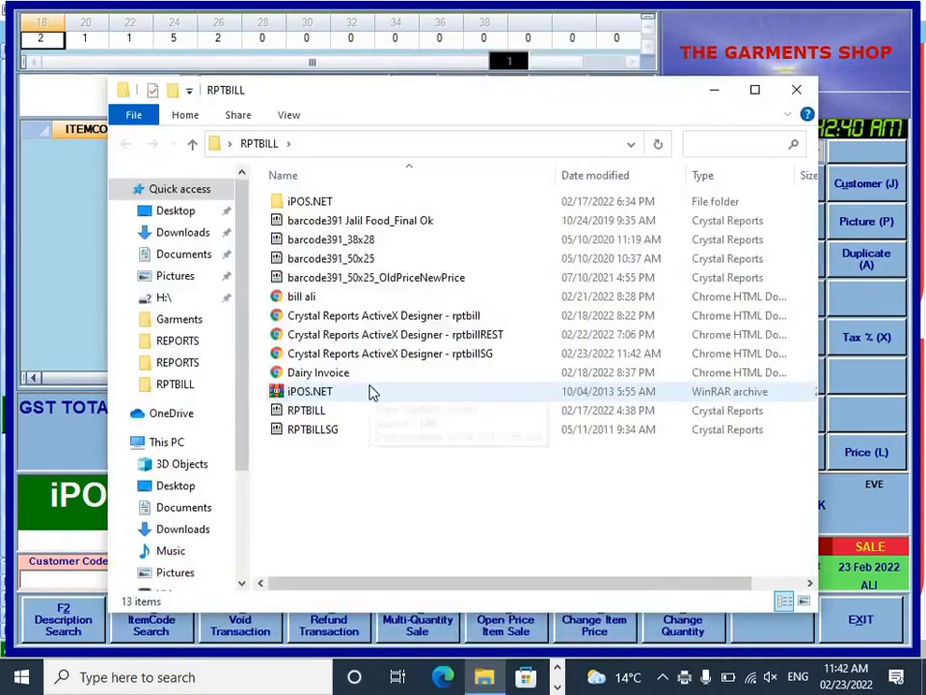
Step: Open the saved rptbillSG bill PDF from the RPTBILL folder and examine it maximized at 110% zoom
double_click(459, 357)
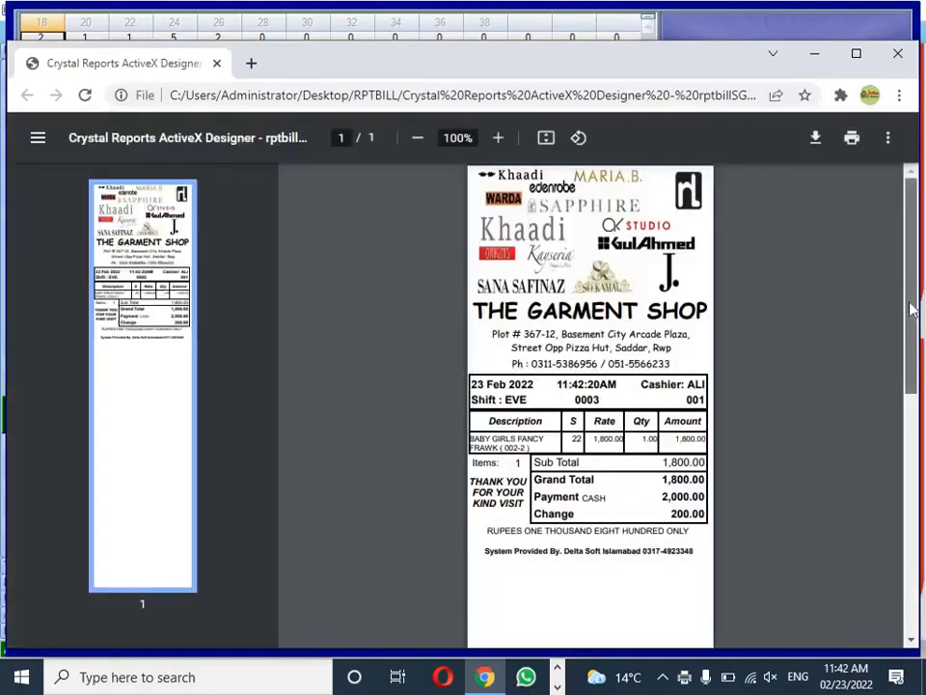
scroll(912, 347, down, 1)
scroll(912, 346, up, 1)
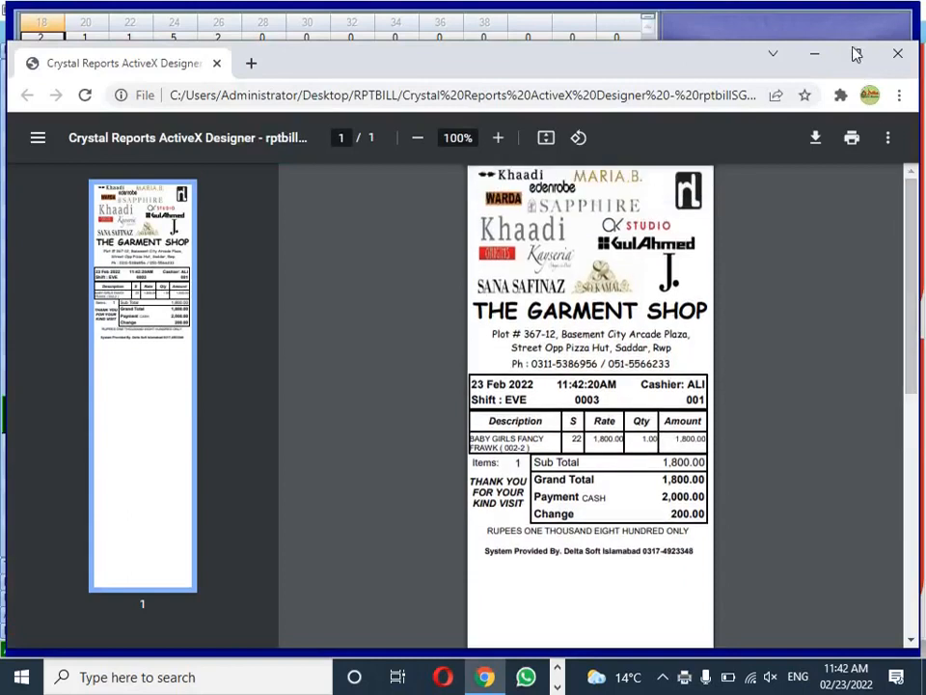
click(856, 54)
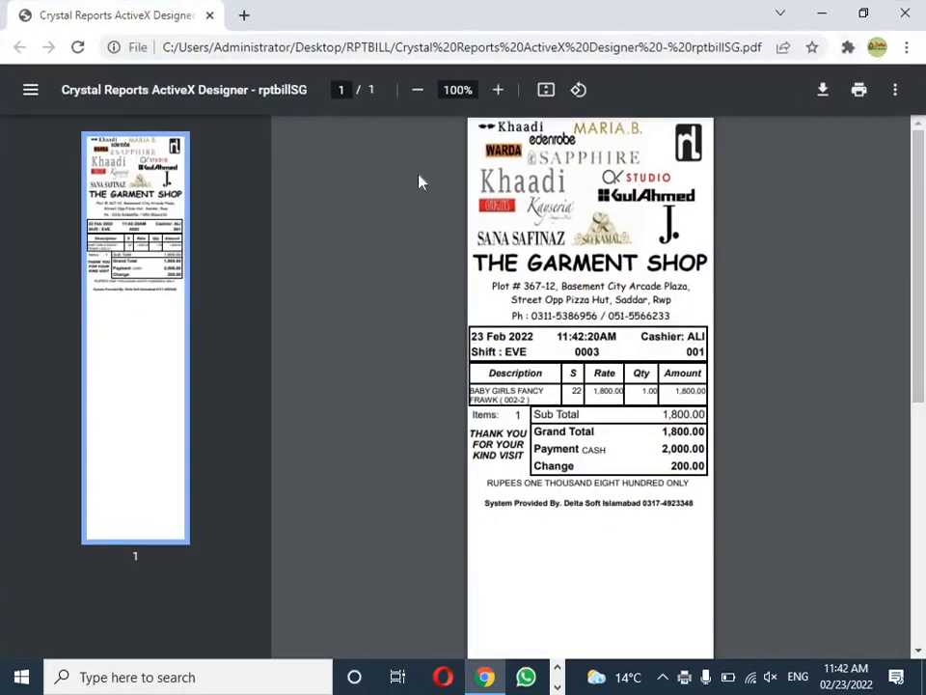
click(500, 106)
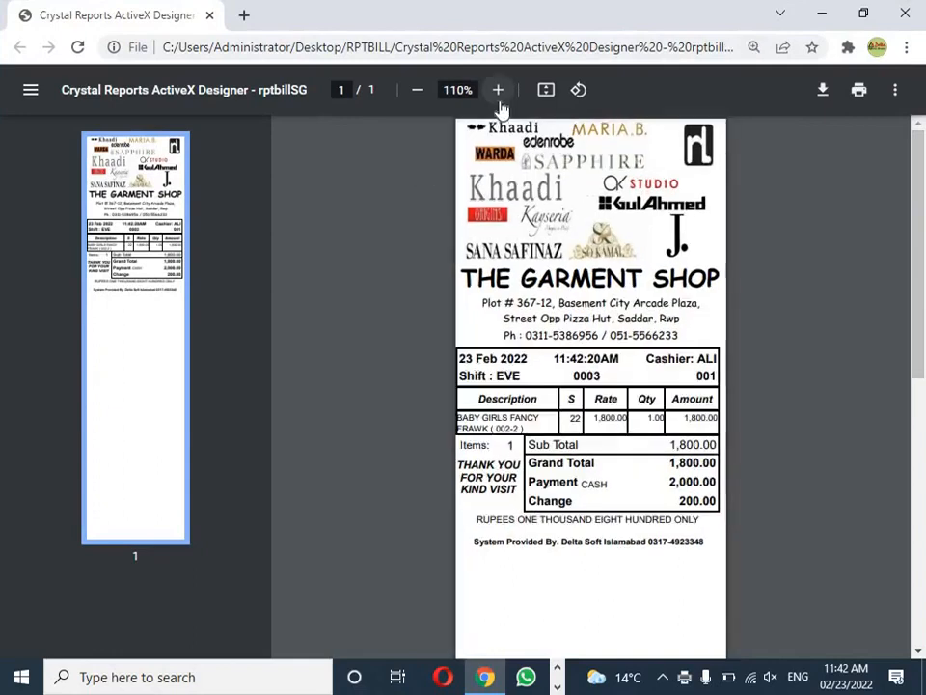
Step: Enlarge the bill PDF to 150%, examine its item description and size, and close the PDF and the RPTBILL folder
click(500, 106)
click(500, 104)
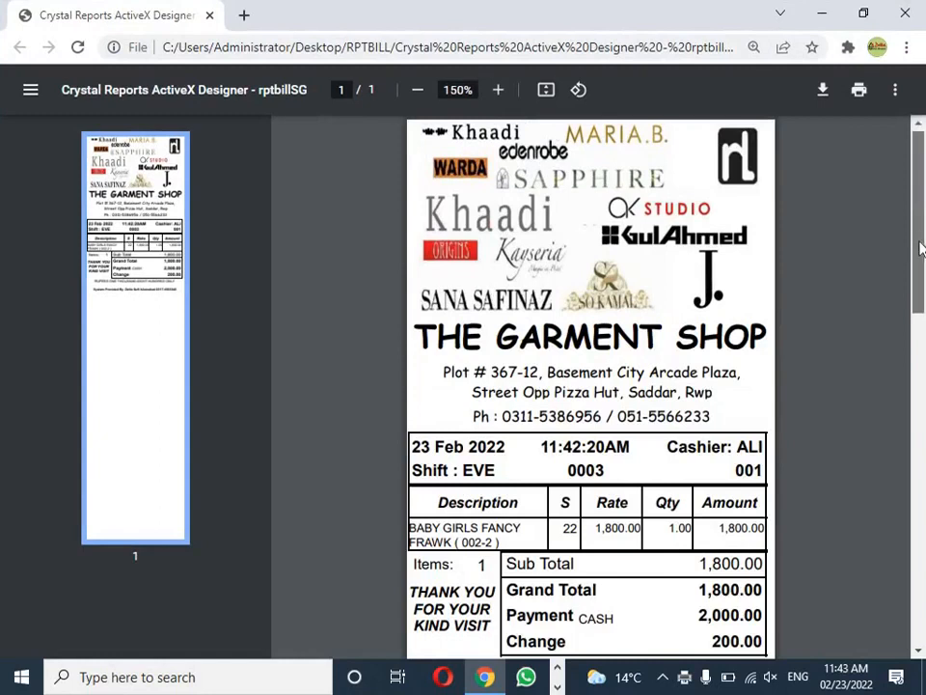
scroll(921, 243, down, 1)
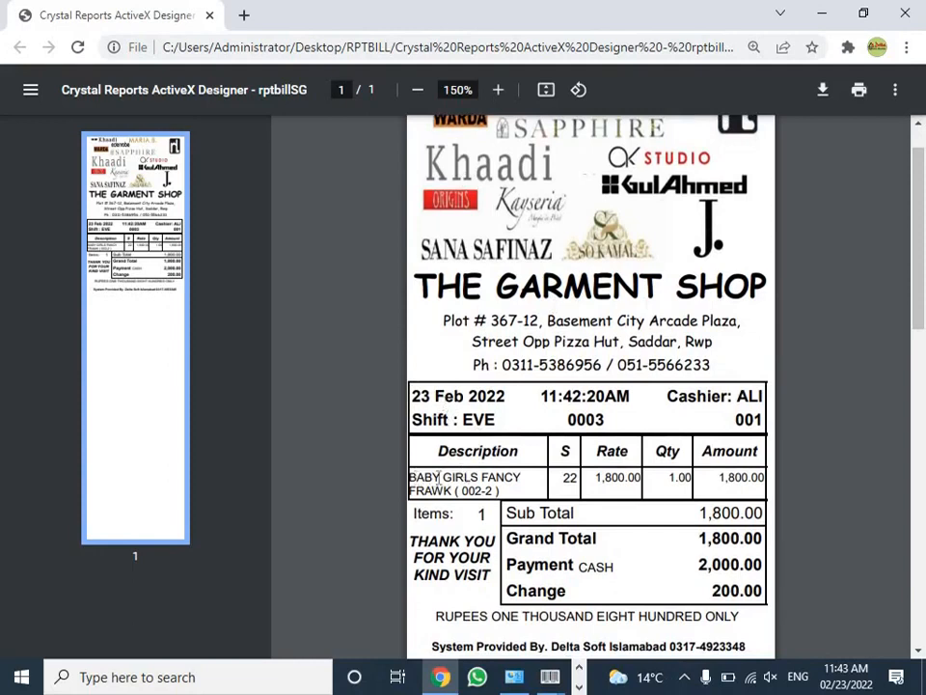
drag(410, 477, 501, 490)
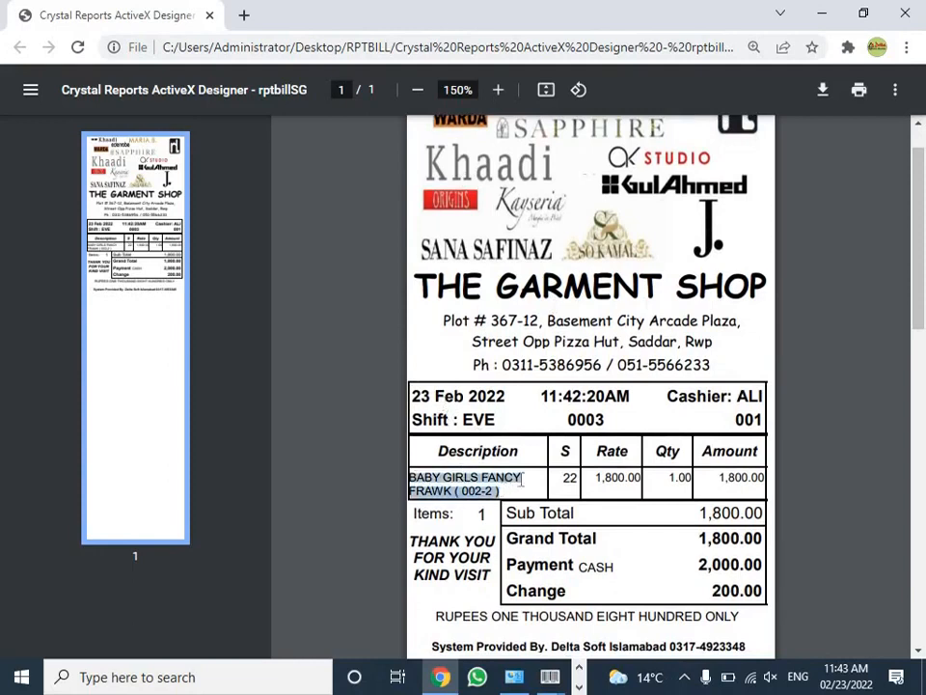
click(570, 477)
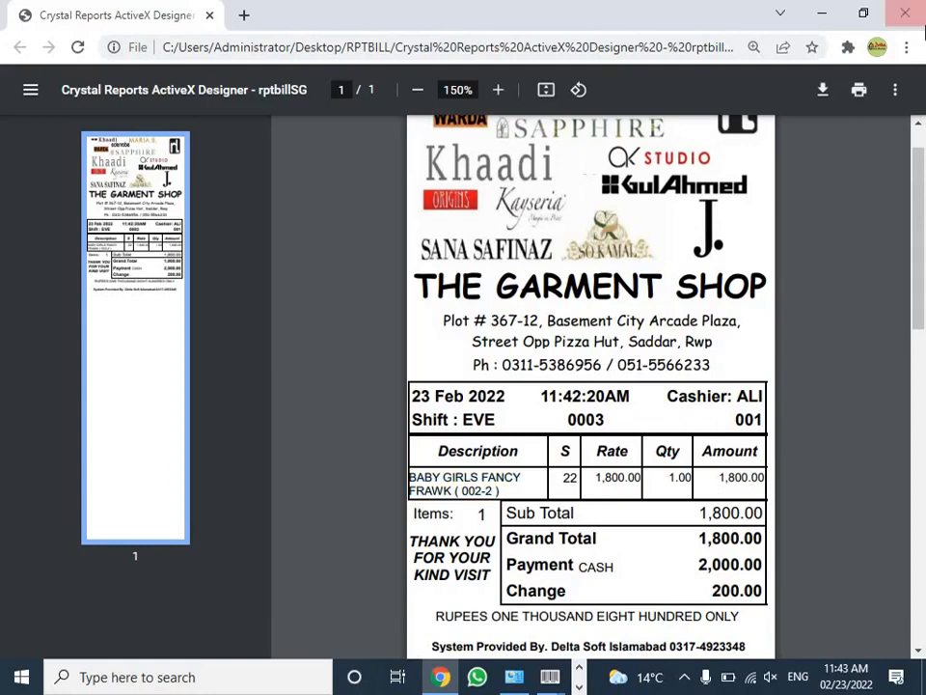
click(905, 14)
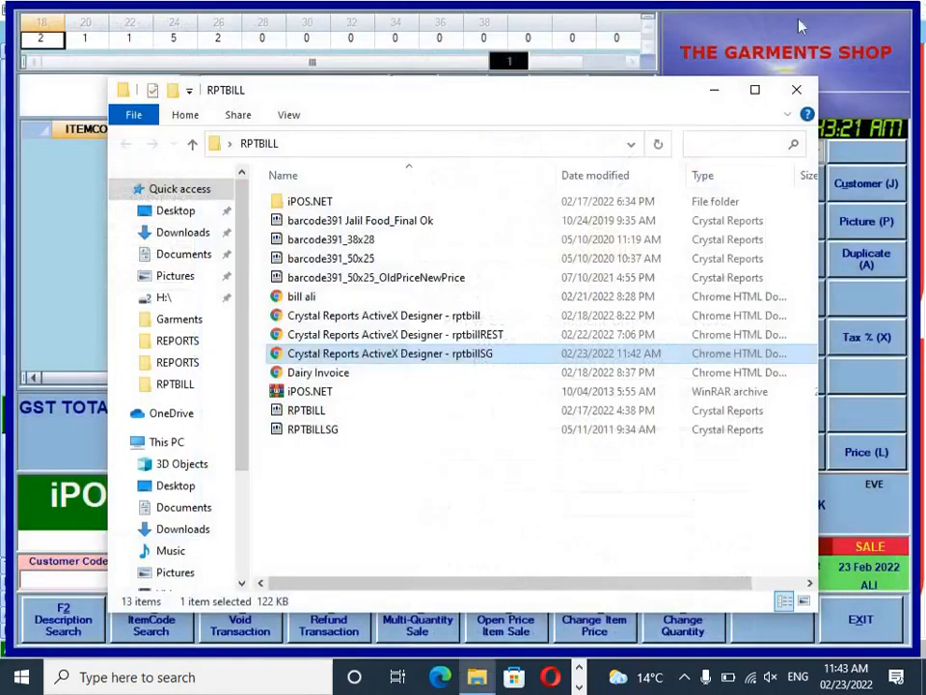
click(798, 89)
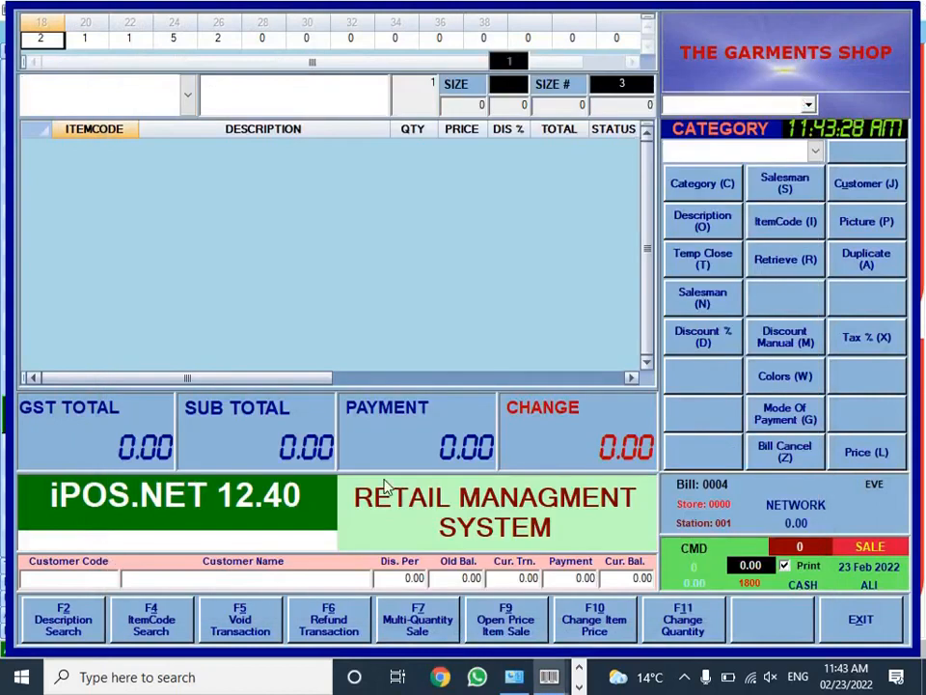
Step: Look up item 003 GUL AHMED COTTON in the item search and add it to the new bill
text(/)
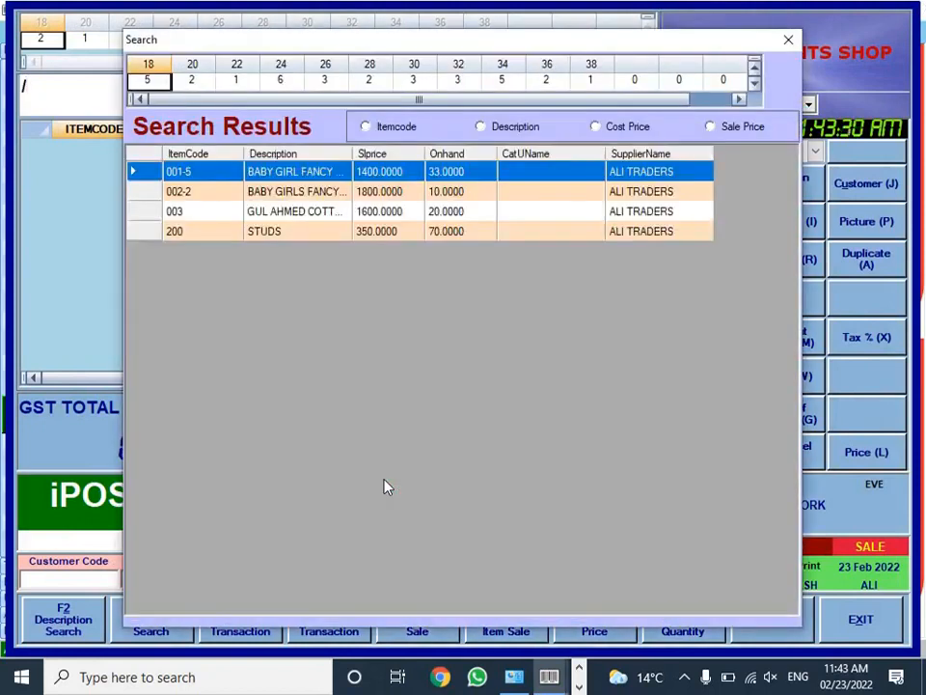
key(Down)
key(Down)
key(Return)
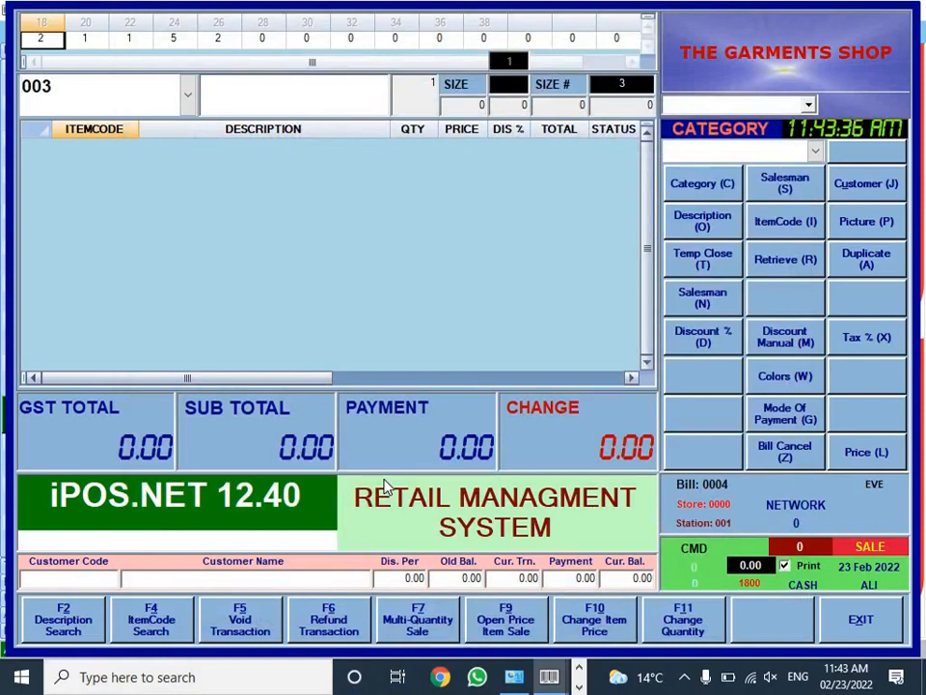
key(Return)
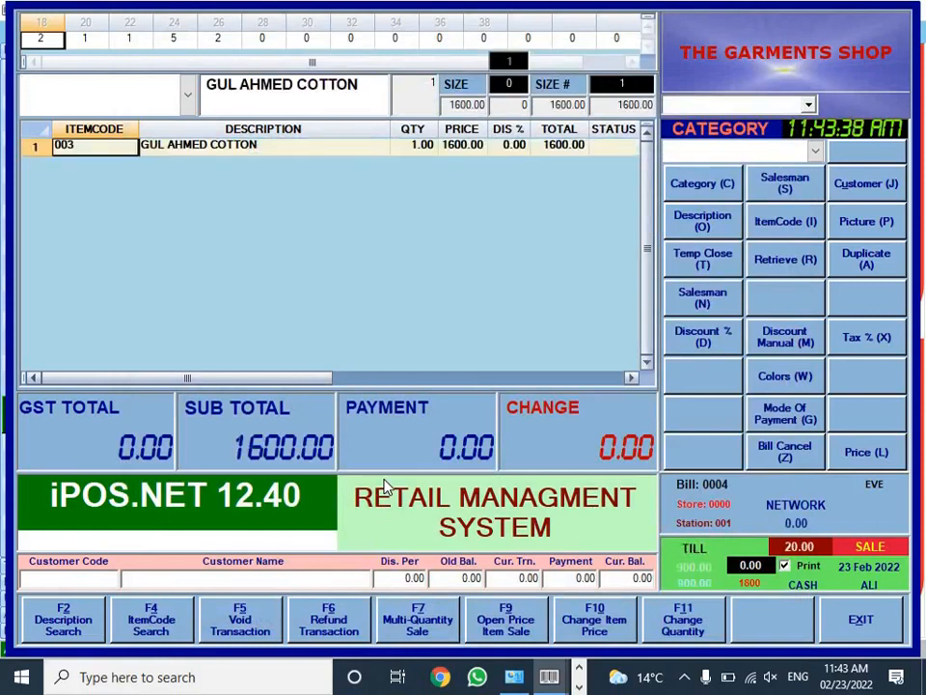
Step: Take a payment of 2000 for the GUL AHMED COTTON sale and save its bill over the existing Crystal Reports ActiveX Designer - rptbillSG PDF
key(Return)
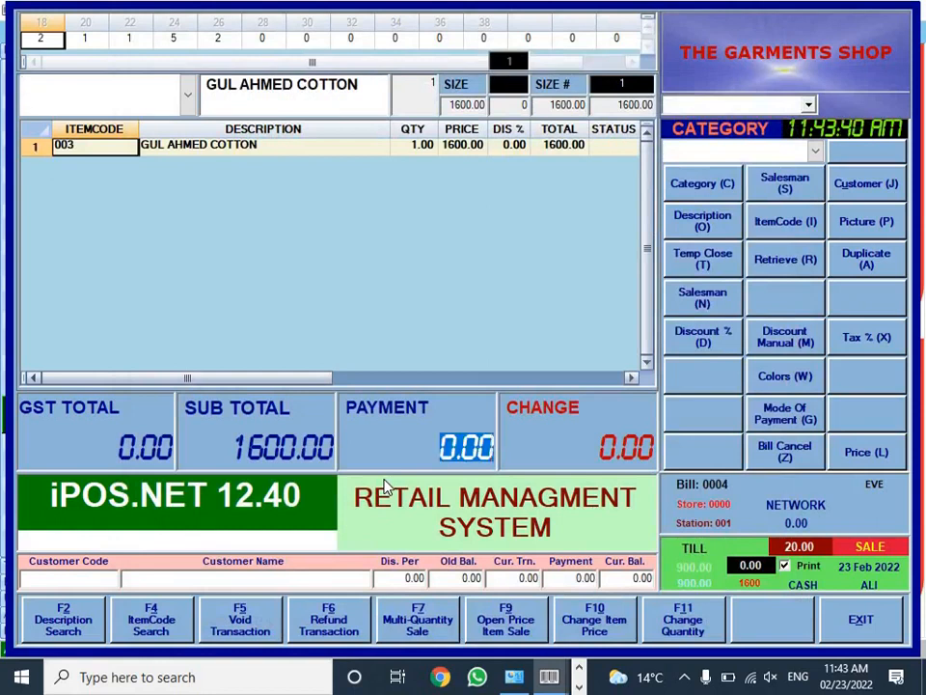
text(2000)
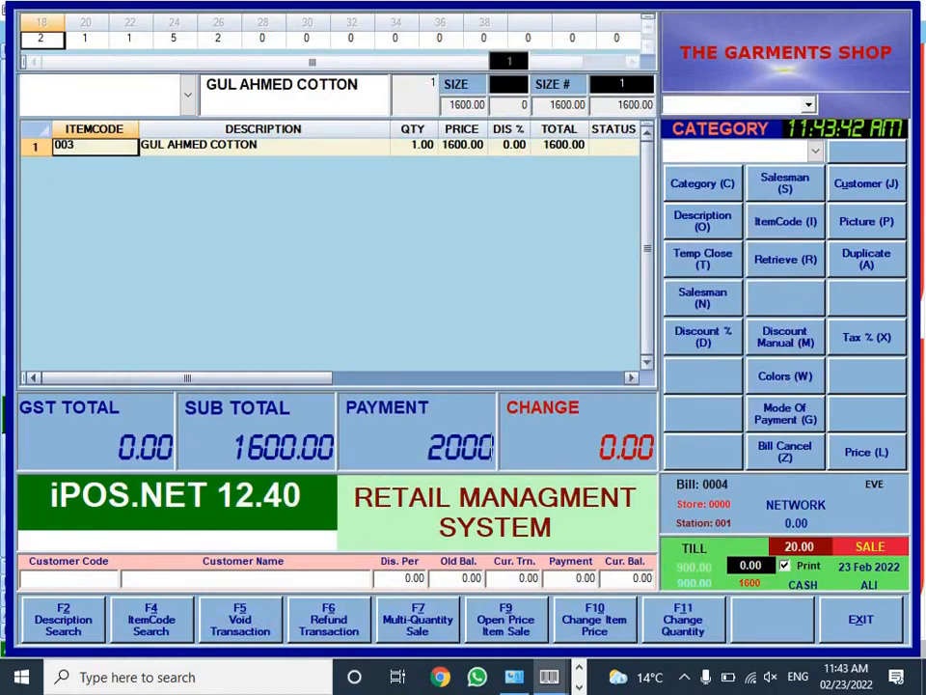
key(Return)
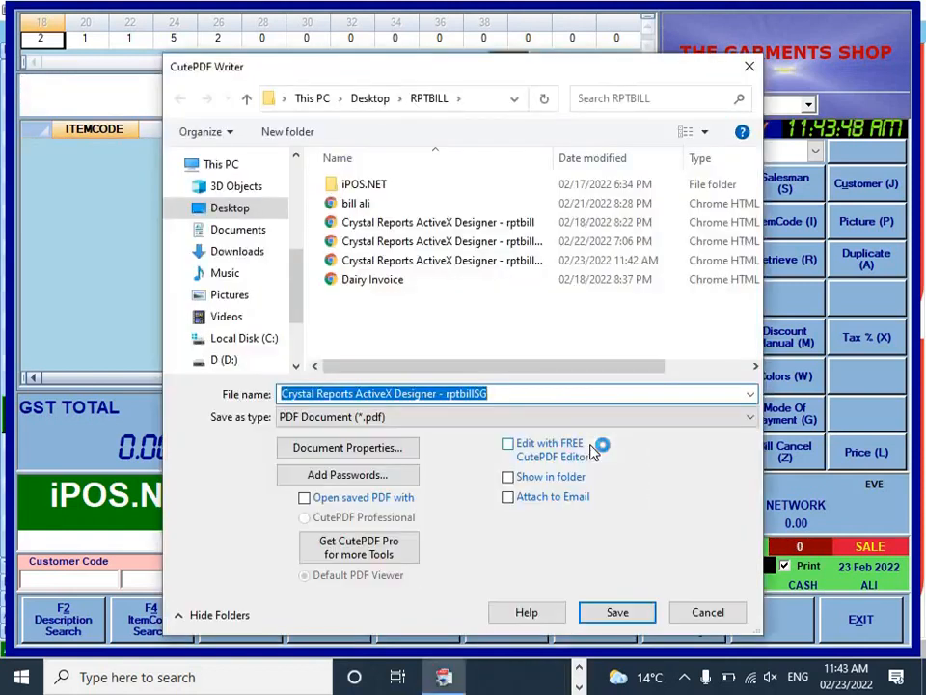
key(Return)
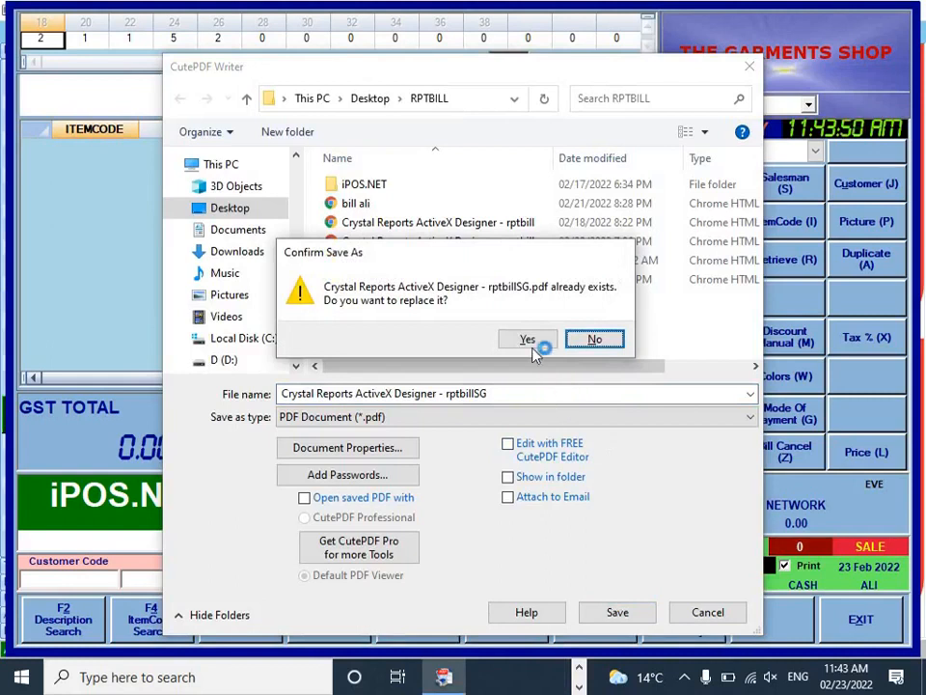
click(529, 344)
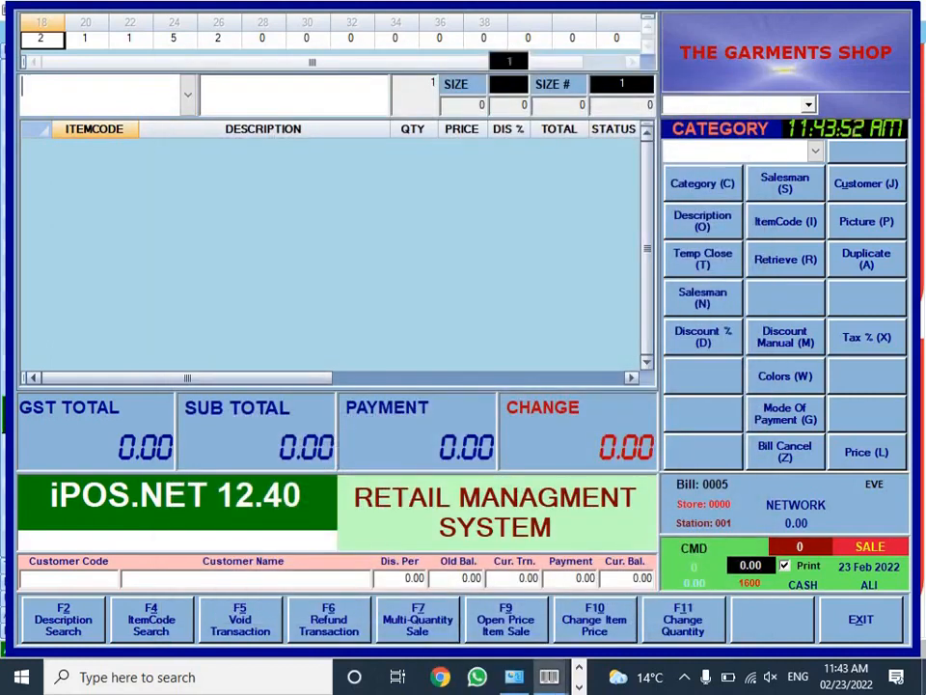
Step: Open the new rptbillSG bill PDF from the desktop's RPTBILL folder, examine its item line and totals, and close both windows
key(super+d)
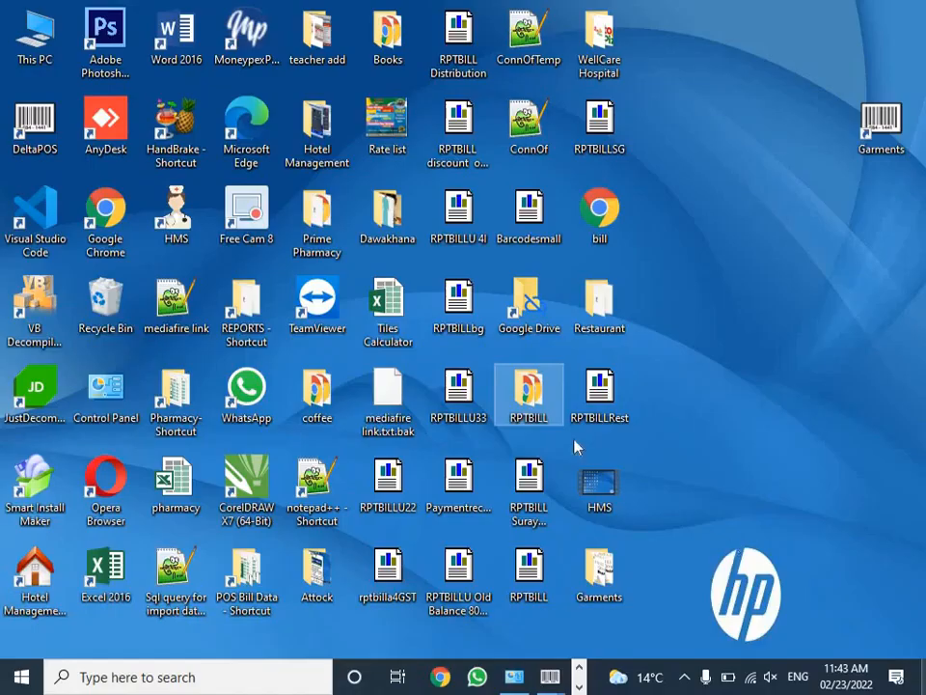
double_click(527, 405)
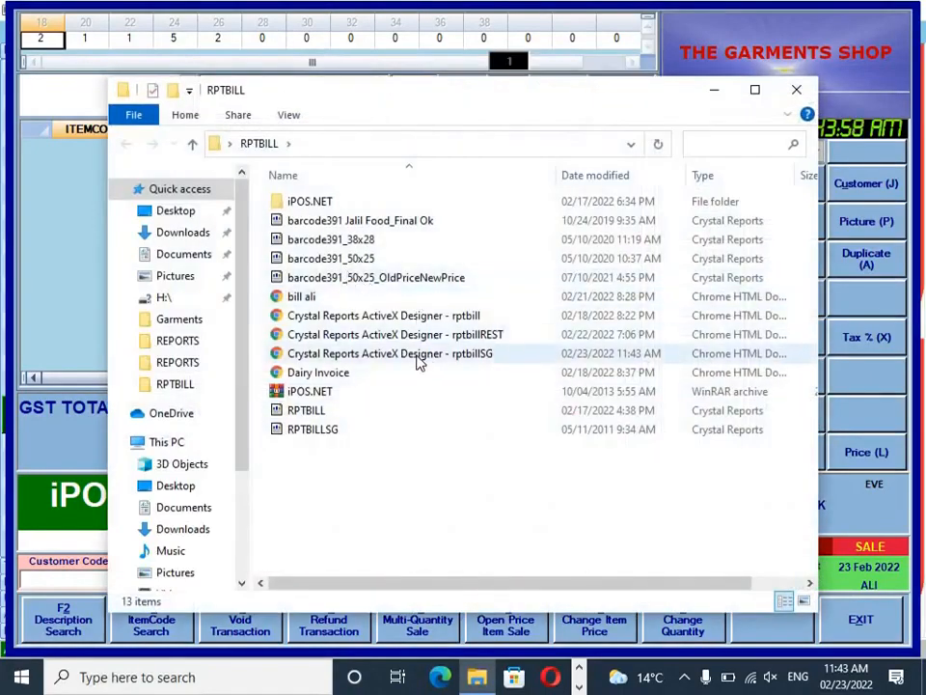
double_click(418, 354)
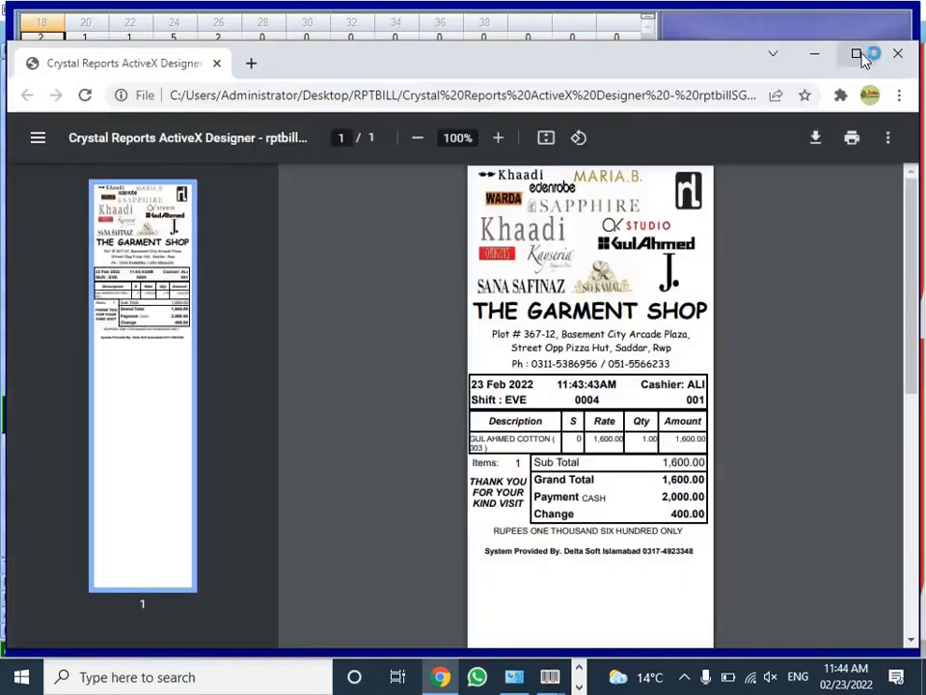
click(857, 55)
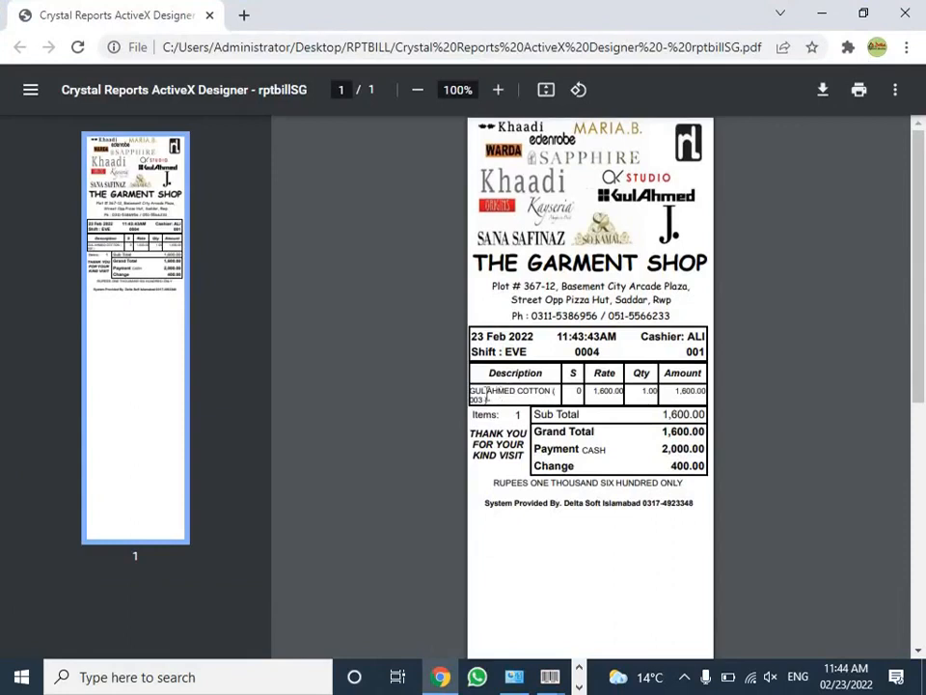
drag(486, 392, 547, 392)
click(568, 395)
drag(664, 416, 739, 474)
click(671, 465)
click(912, 14)
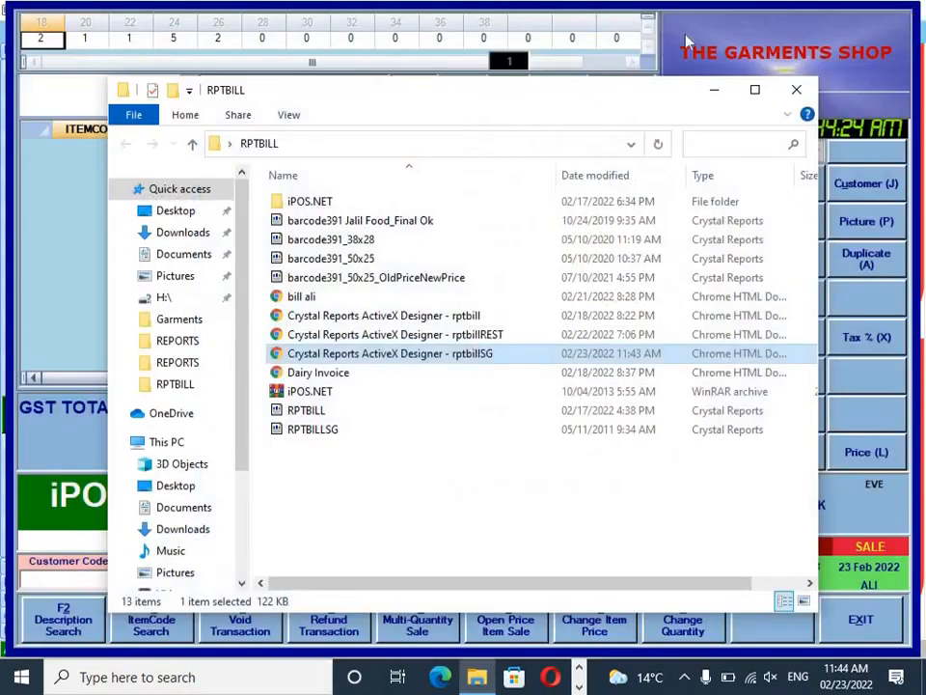
click(797, 94)
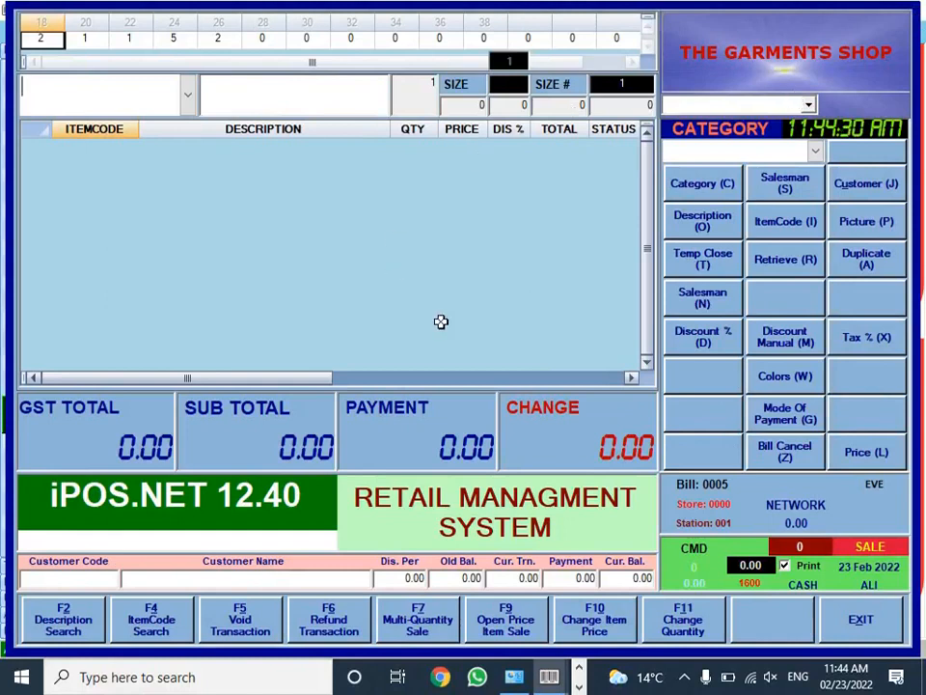
Step: Exit the POS sales screen, generate the Daily Sale Report with the default print setup, examine its grand total and close the preview
click(840, 615)
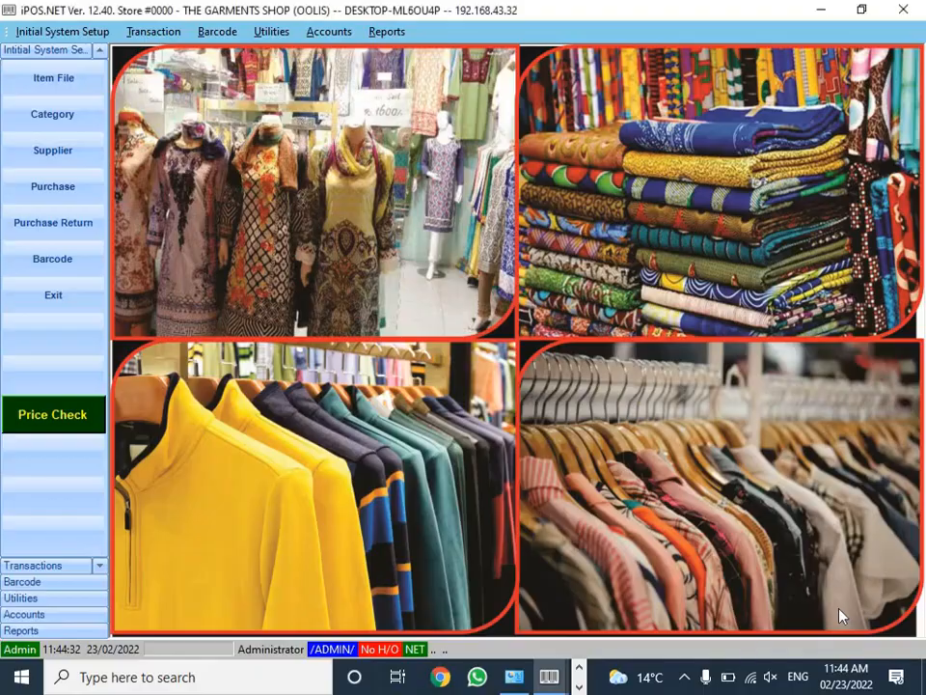
click(386, 33)
mouse_move(418, 52)
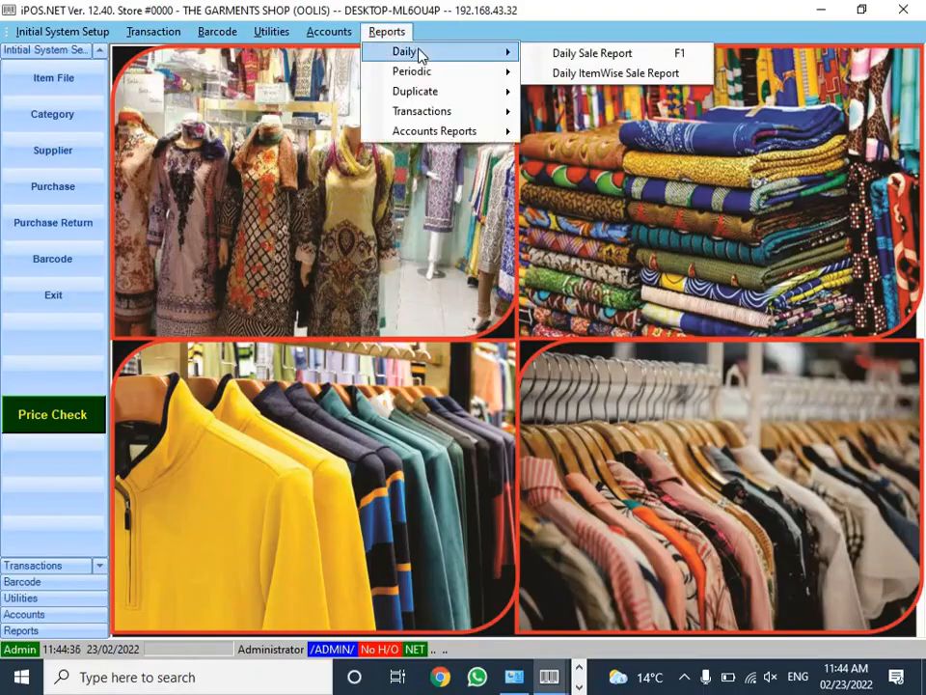
click(585, 53)
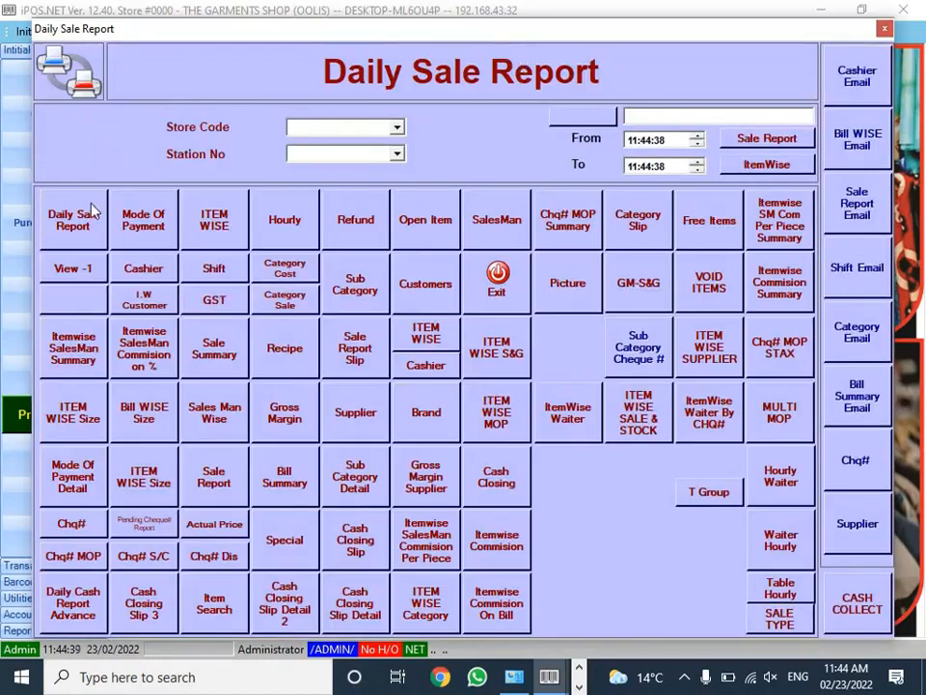
click(77, 218)
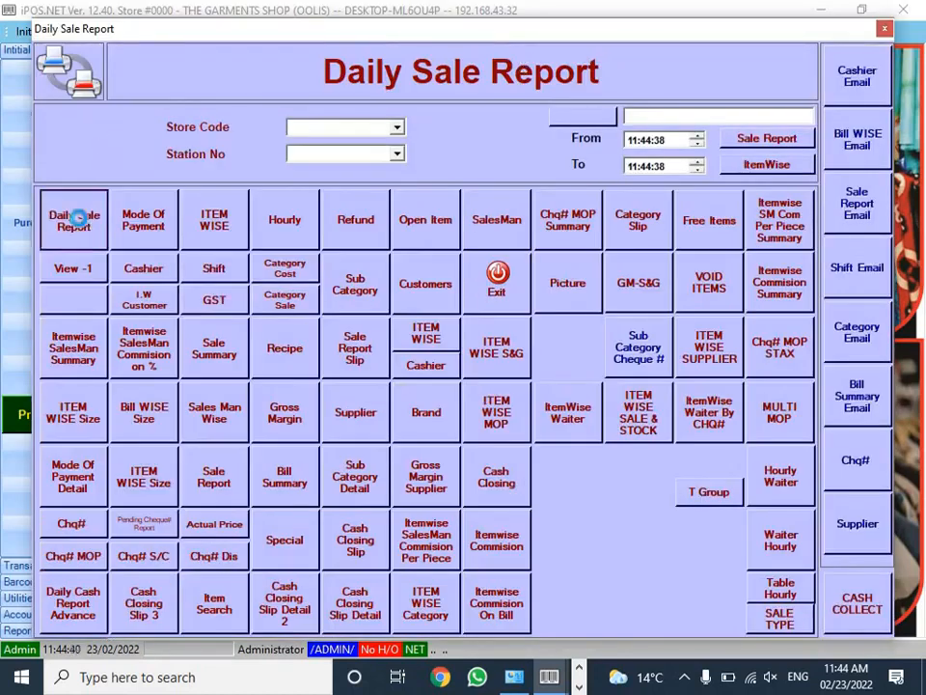
click(551, 457)
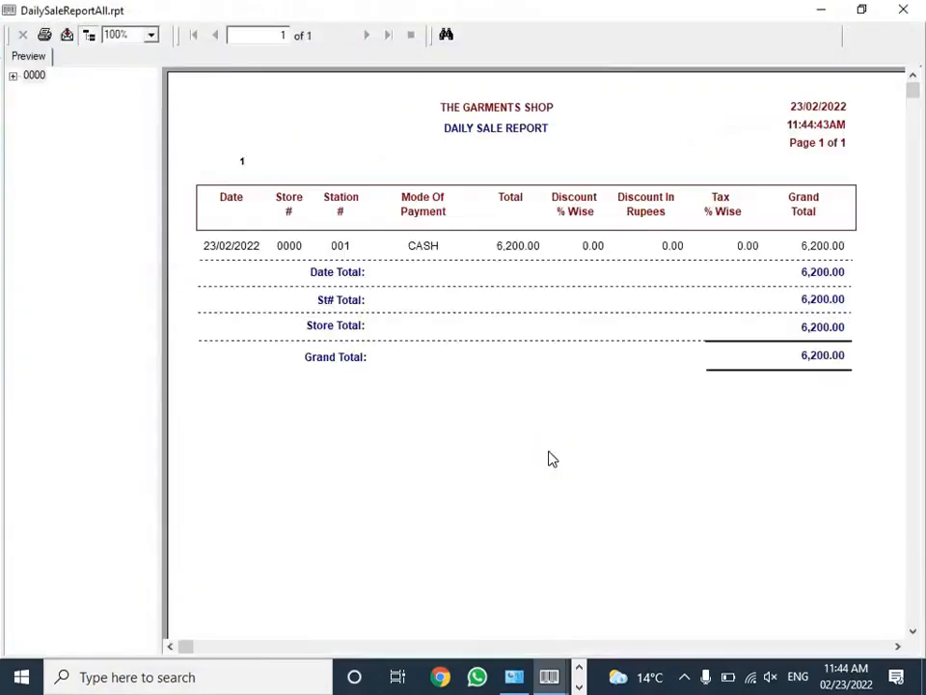
click(809, 357)
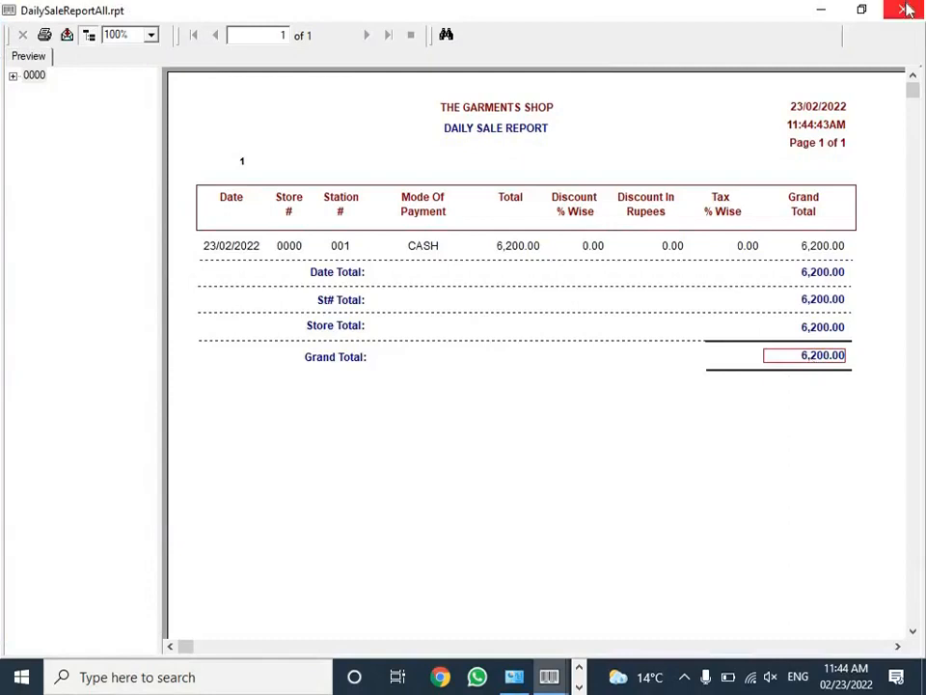
click(903, 10)
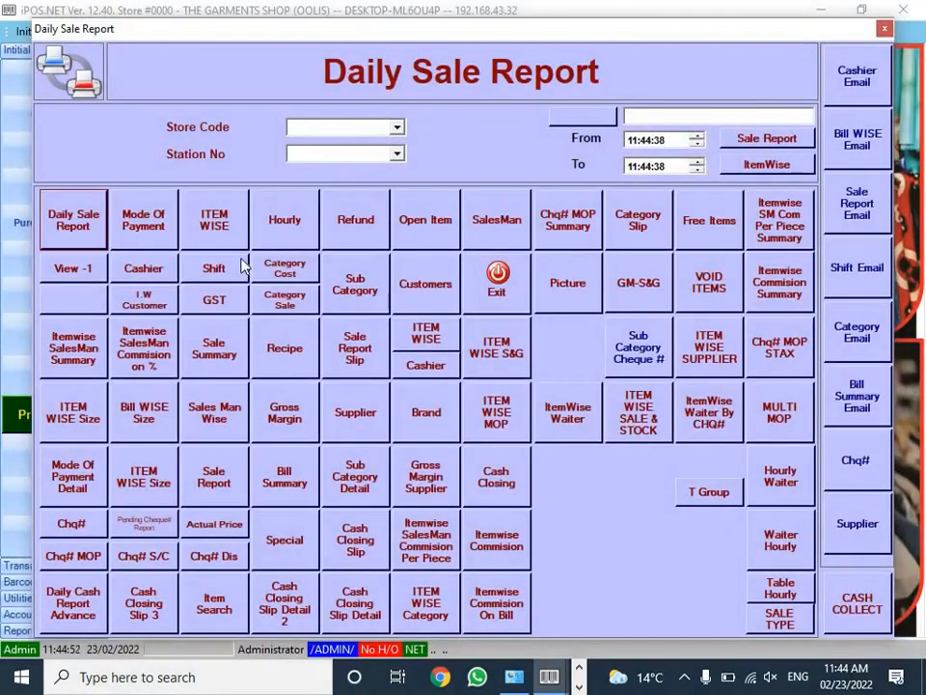
Step: Generate the daily item-wise sale report, examine each item's sold quantity and the sub total, and exit the daily reports
click(207, 220)
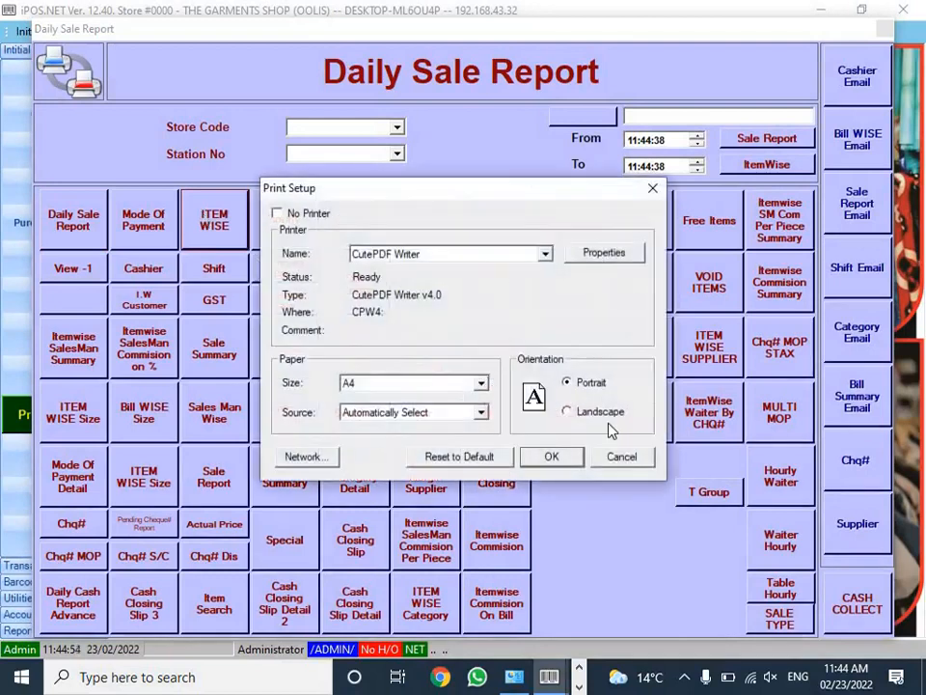
click(550, 459)
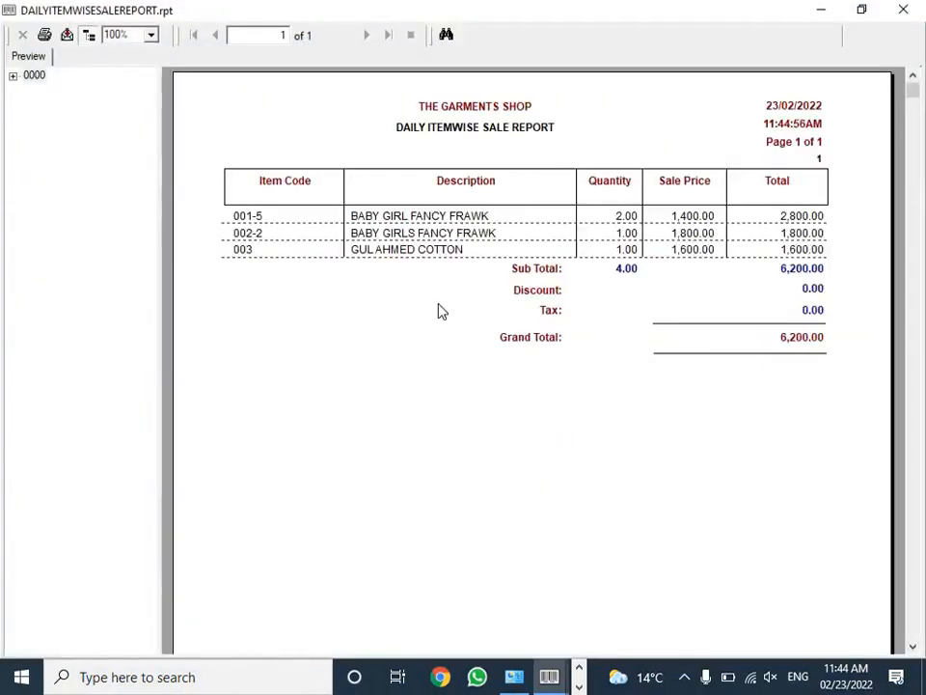
click(433, 213)
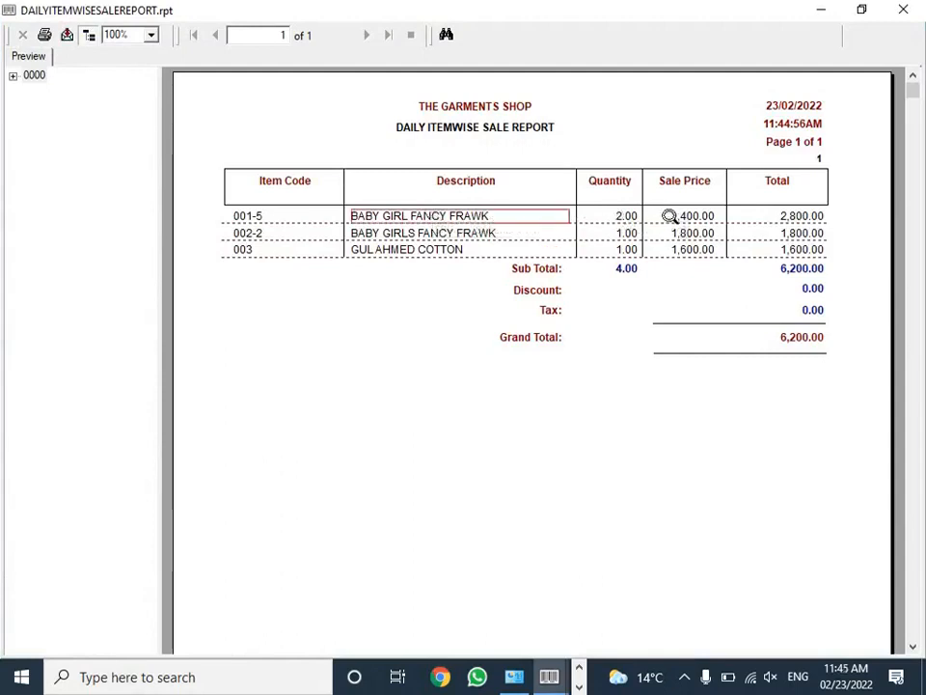
click(629, 215)
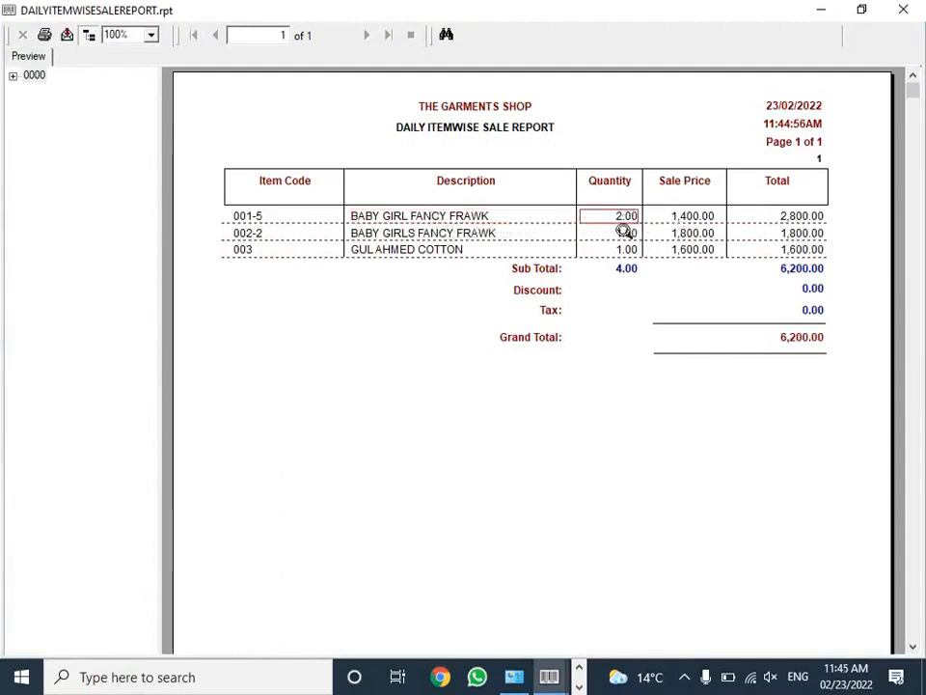
click(622, 234)
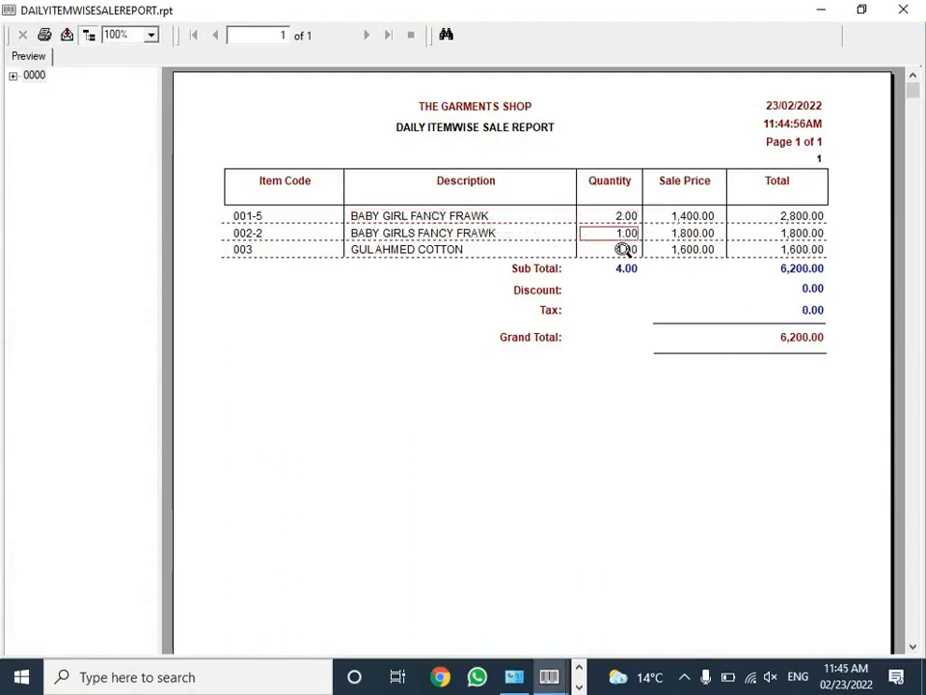
click(622, 250)
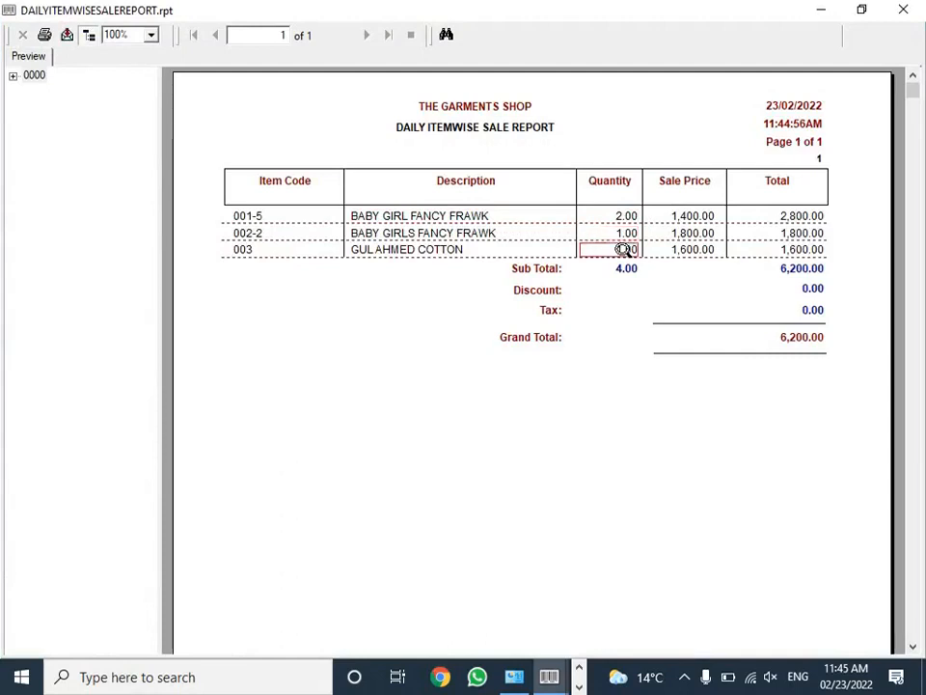
click(800, 270)
click(917, 9)
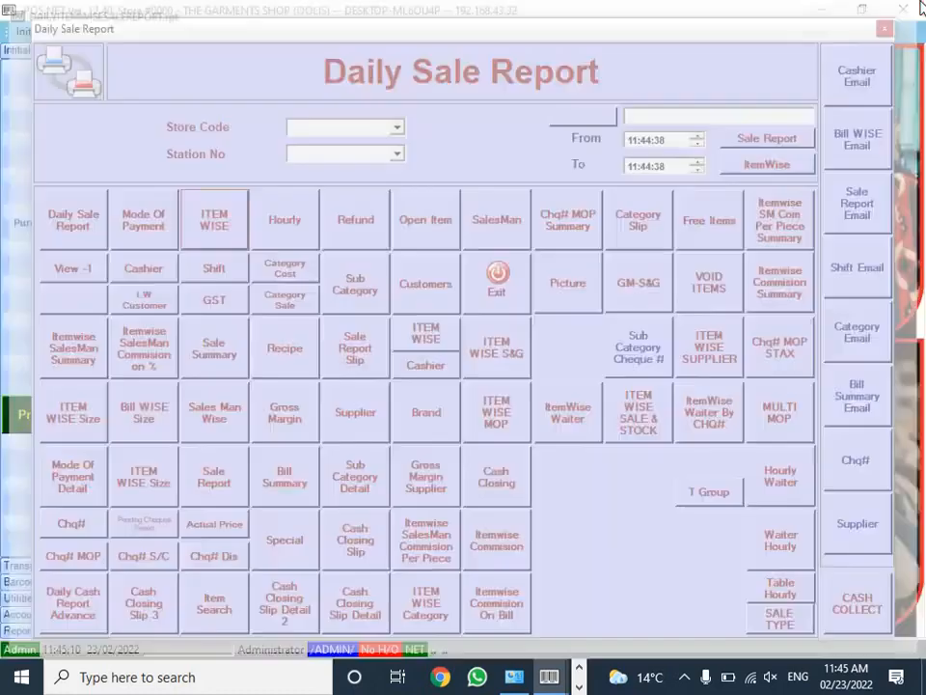
click(507, 295)
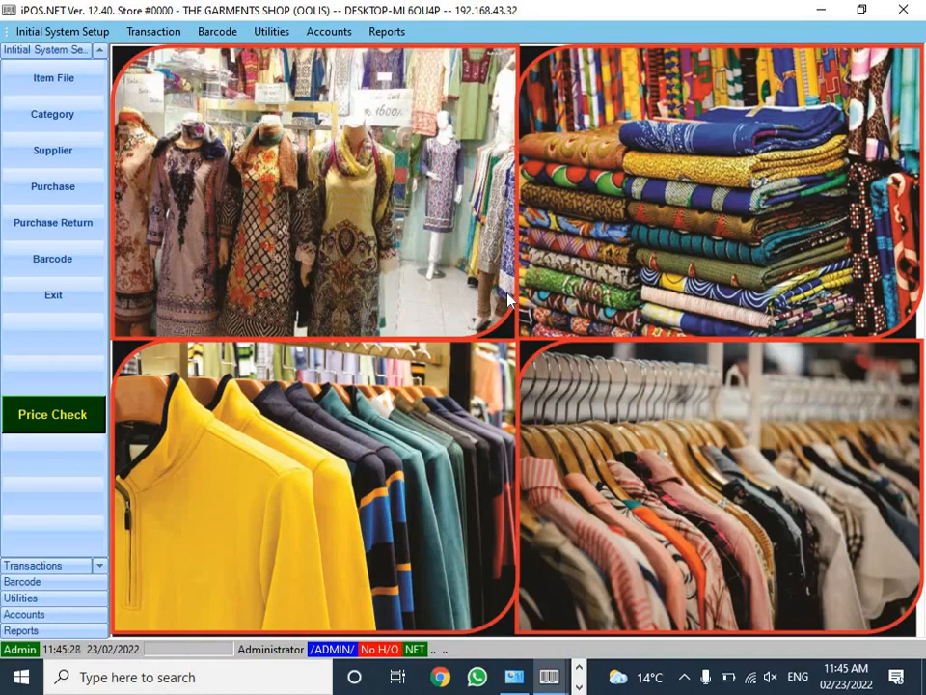
Step: Check the sale price and stock quantity of item 002-2 in the Price Checker, picking it from the item search
click(57, 410)
text(/)
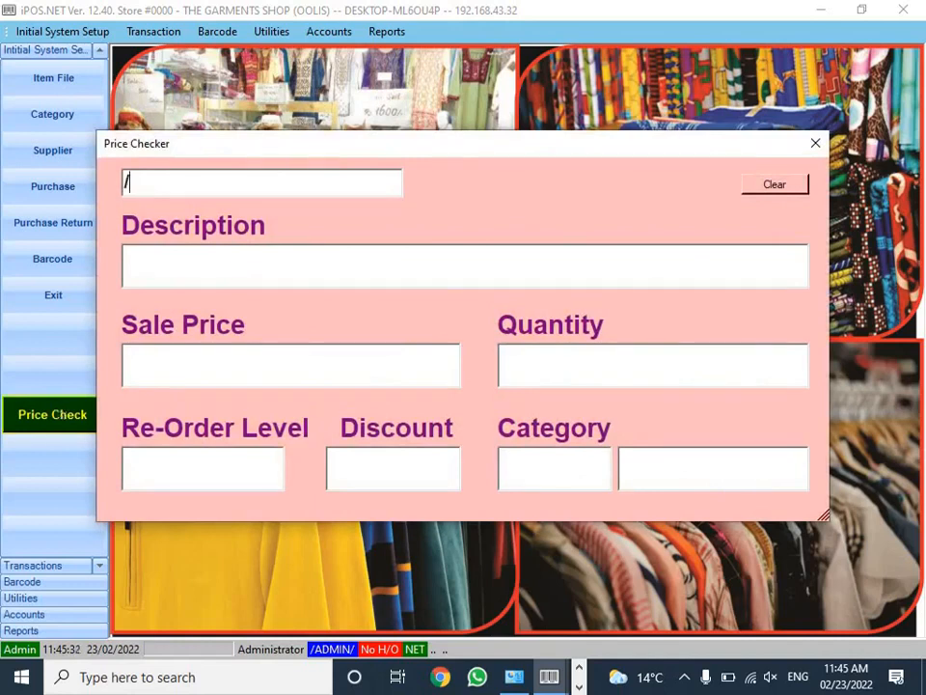
key(Return)
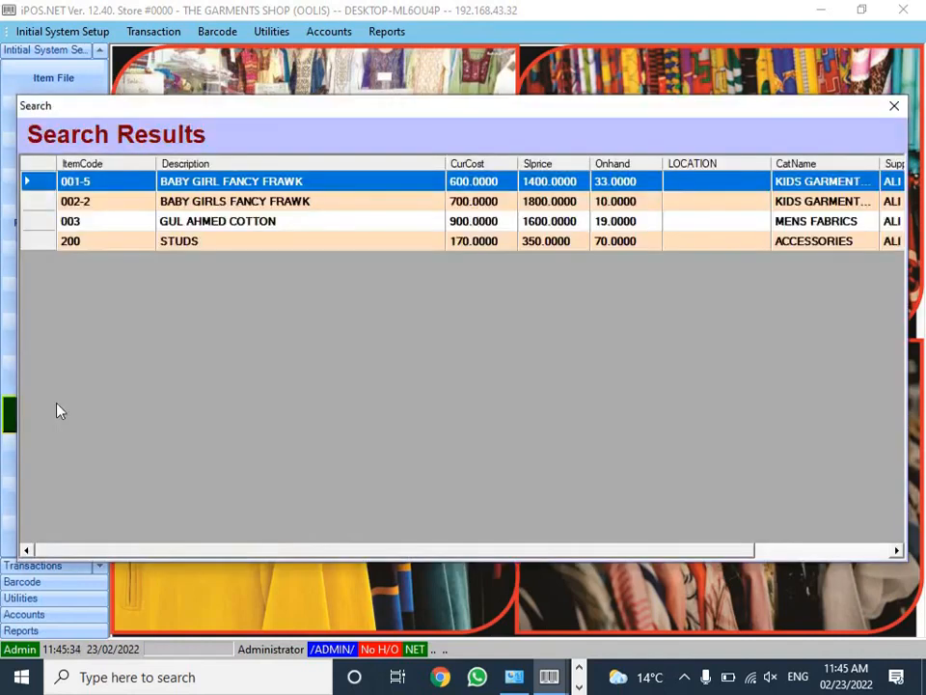
key(Down)
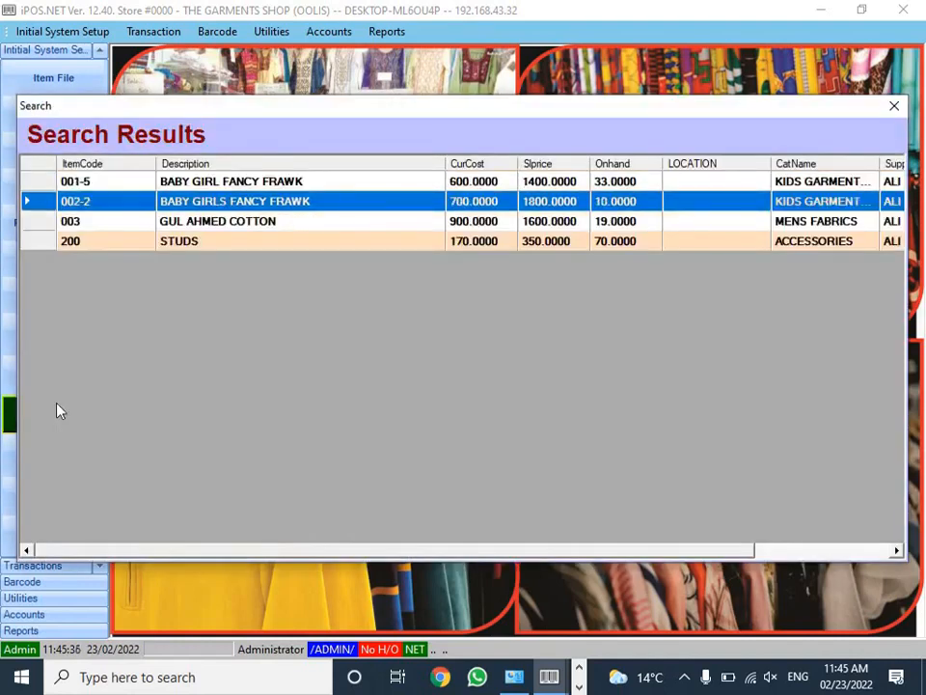
key(Return)
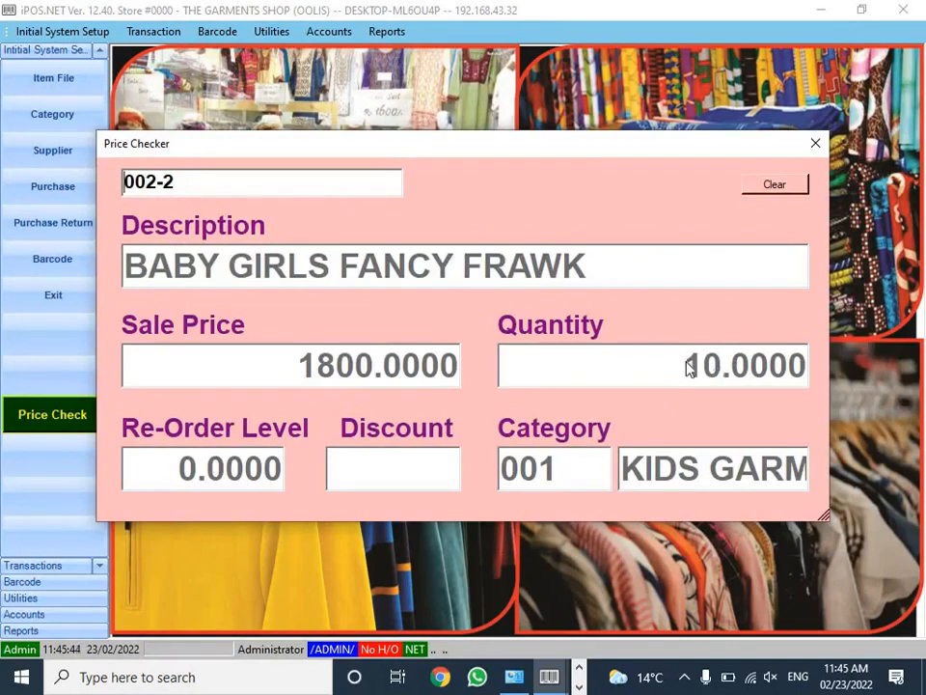
click(815, 145)
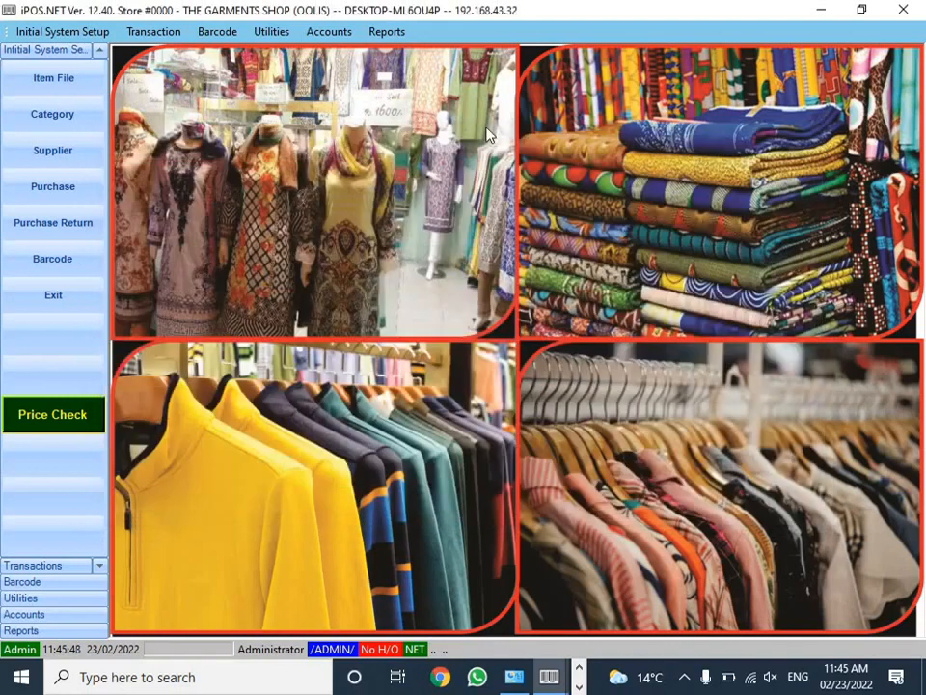